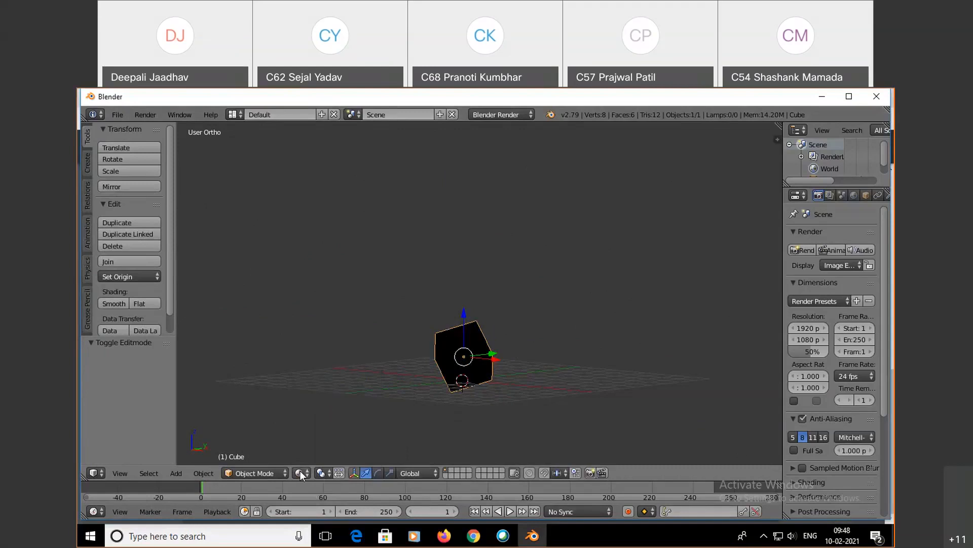
# Preview the cube in Texture, Solid, Wireframe and Bounding Box viewport shading, then return to Solid
pyautogui.click(300, 471)
pyautogui.click(321, 419)
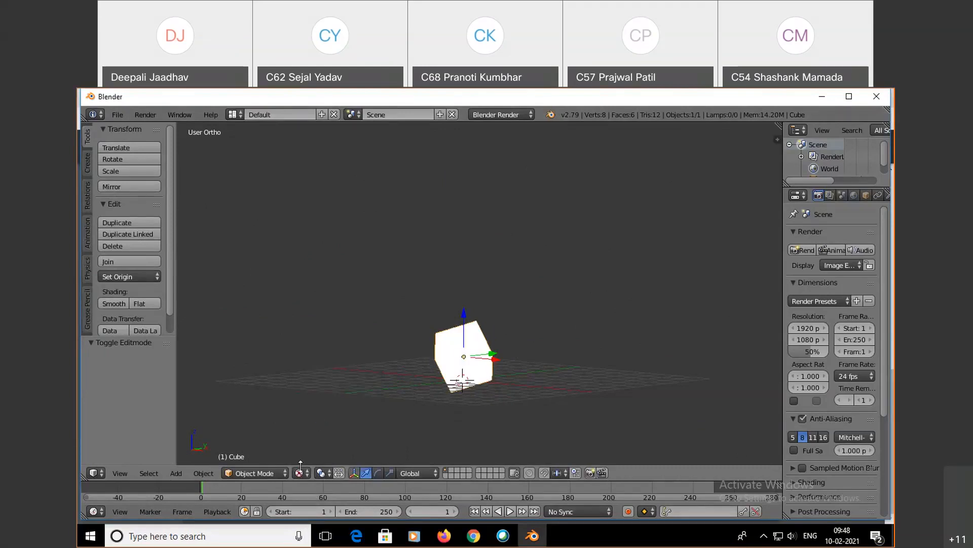
pyautogui.click(300, 472)
pyautogui.click(318, 427)
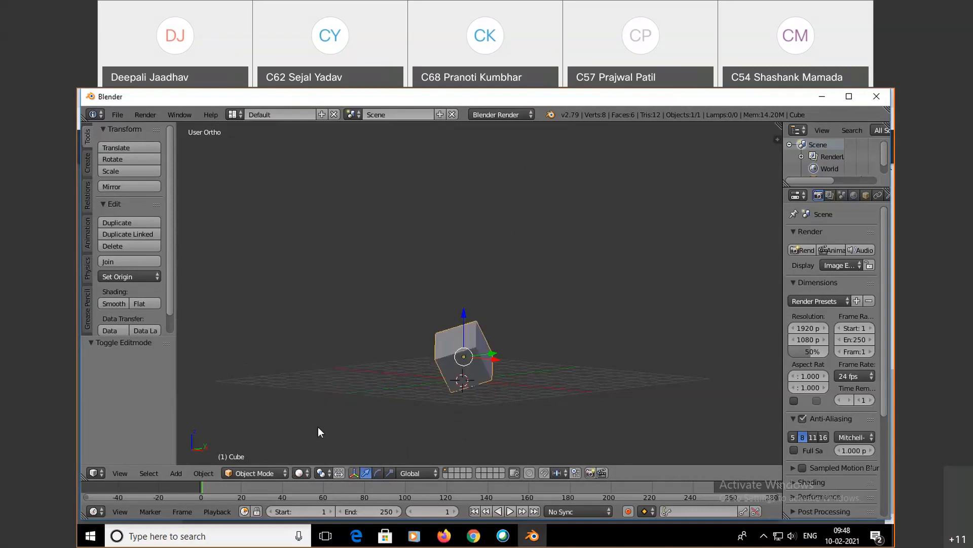
pyautogui.click(297, 474)
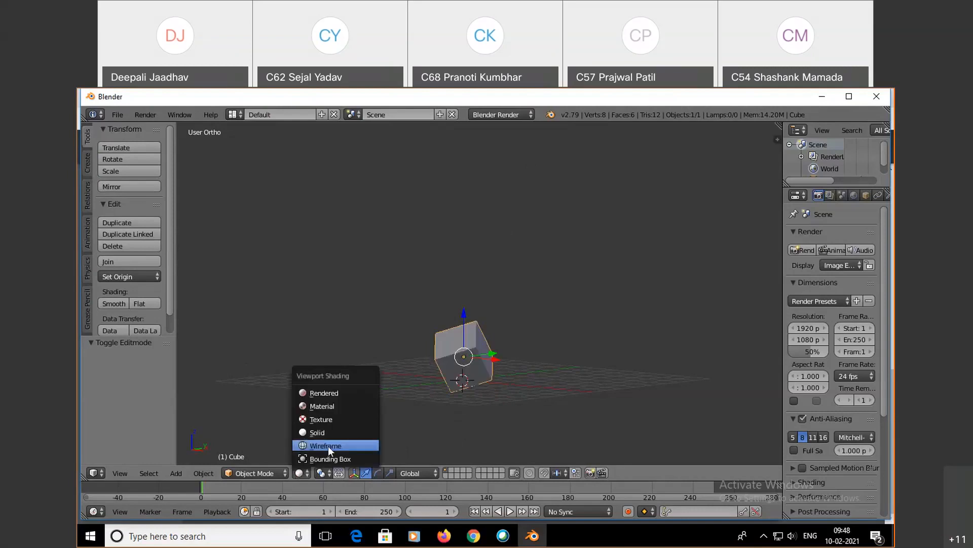
pyautogui.click(328, 445)
pyautogui.click(297, 474)
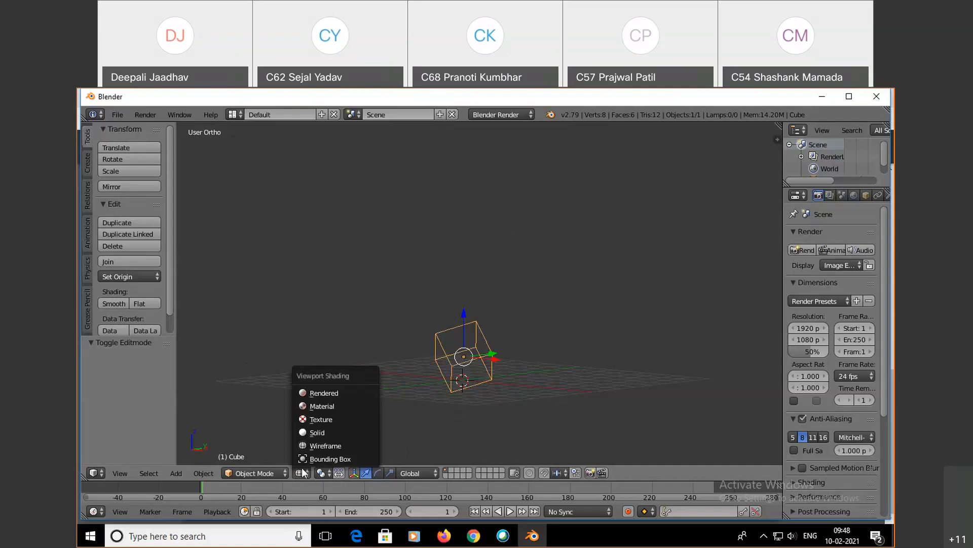
pyautogui.click(325, 457)
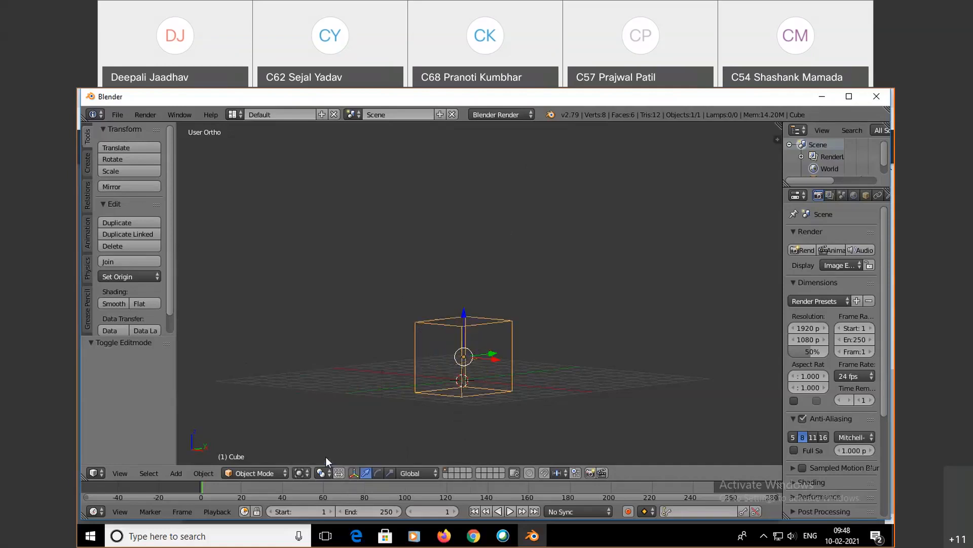
pyautogui.click(299, 473)
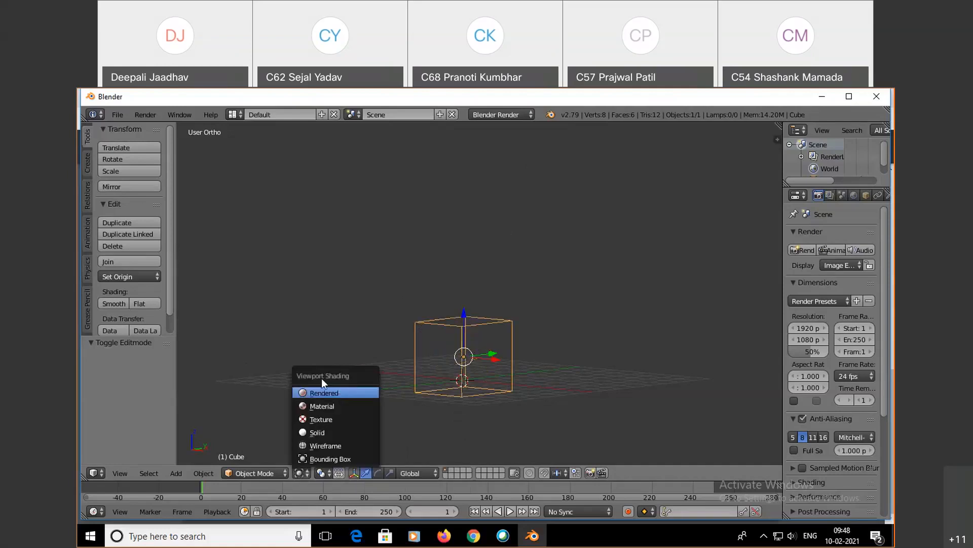
pyautogui.click(327, 432)
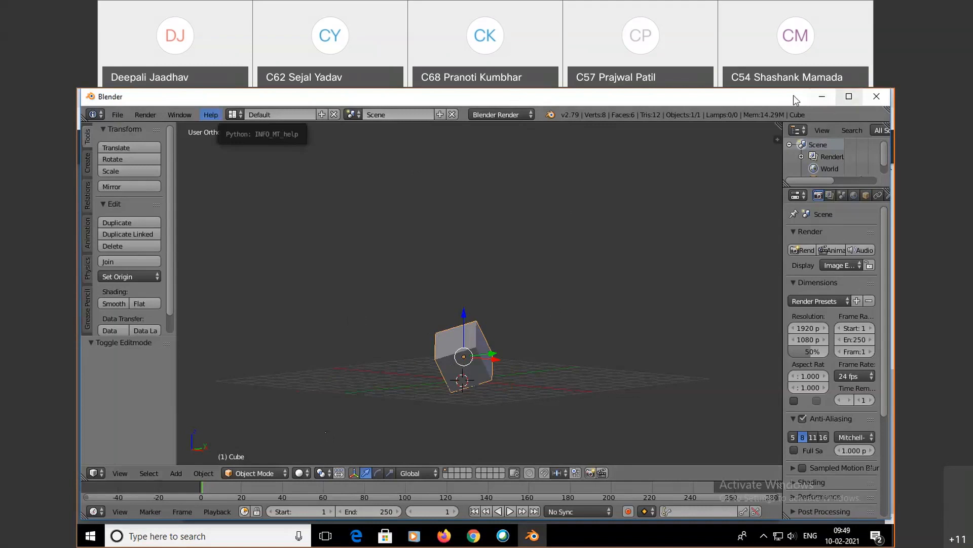
# Quit Blender without saving the changes, relaunch it from the desktop and dismiss the splash screen
pyautogui.click(823, 99)
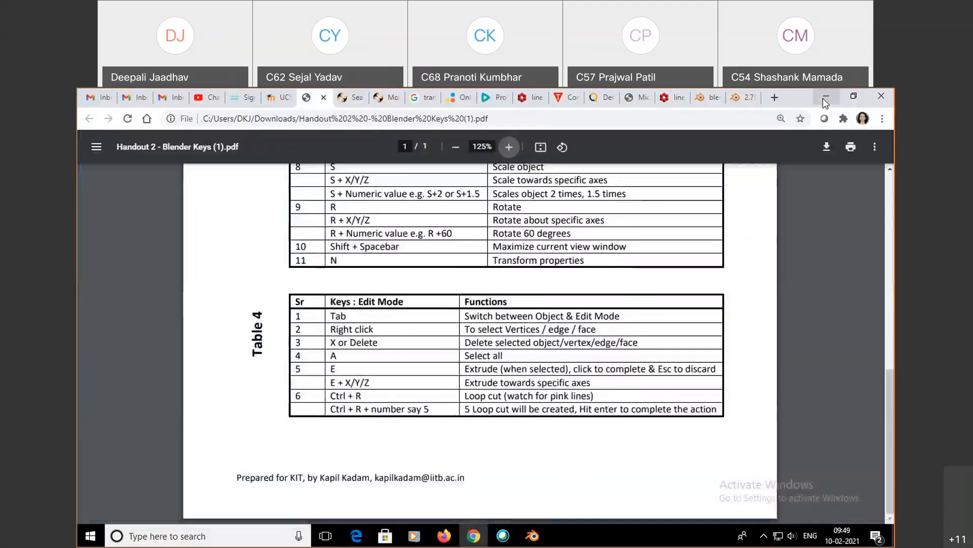
pyautogui.click(860, 97)
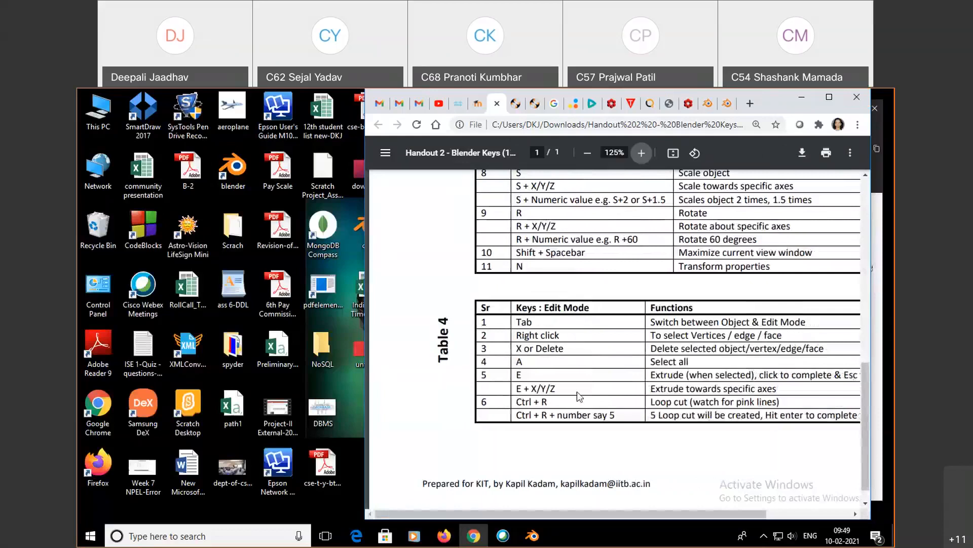
pyautogui.click(530, 536)
pyautogui.click(877, 96)
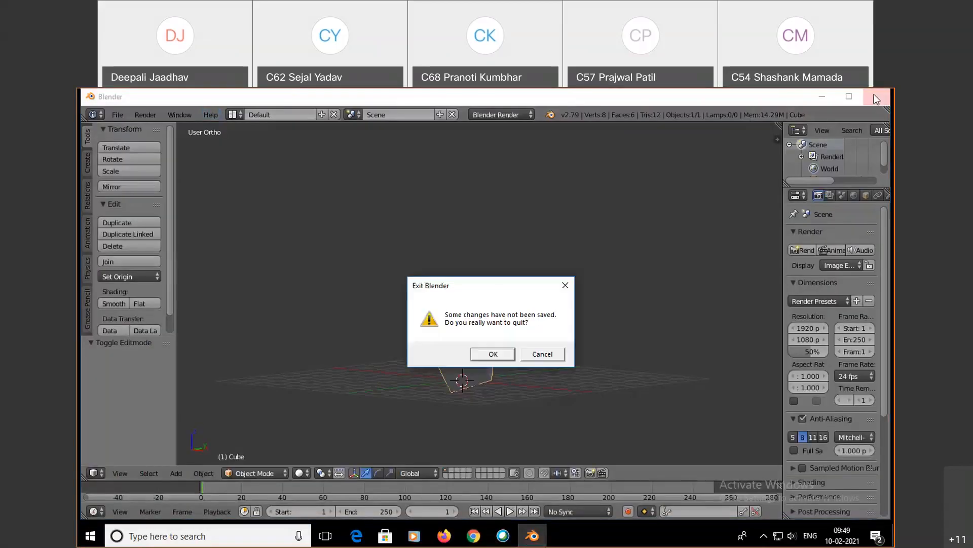
pyautogui.click(503, 355)
pyautogui.doubleClick(241, 171)
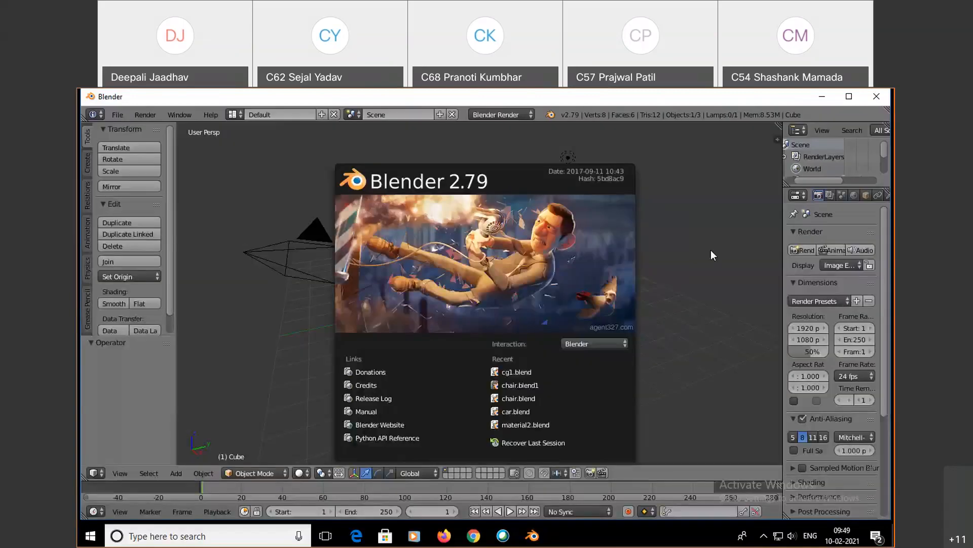
pyautogui.click(711, 251)
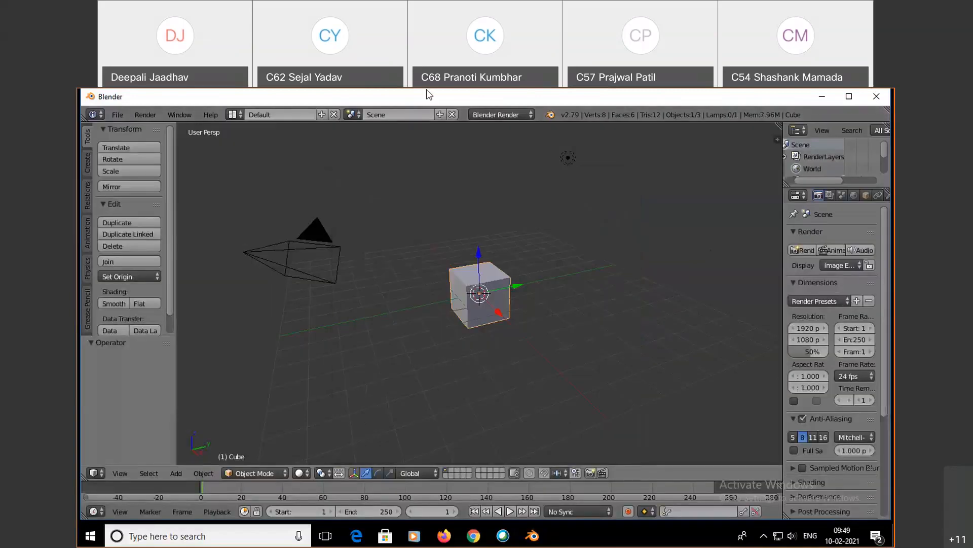
# Delete the default cube and add a UV sphere in its place
pyautogui.press('x')
pyautogui.click(498, 281)
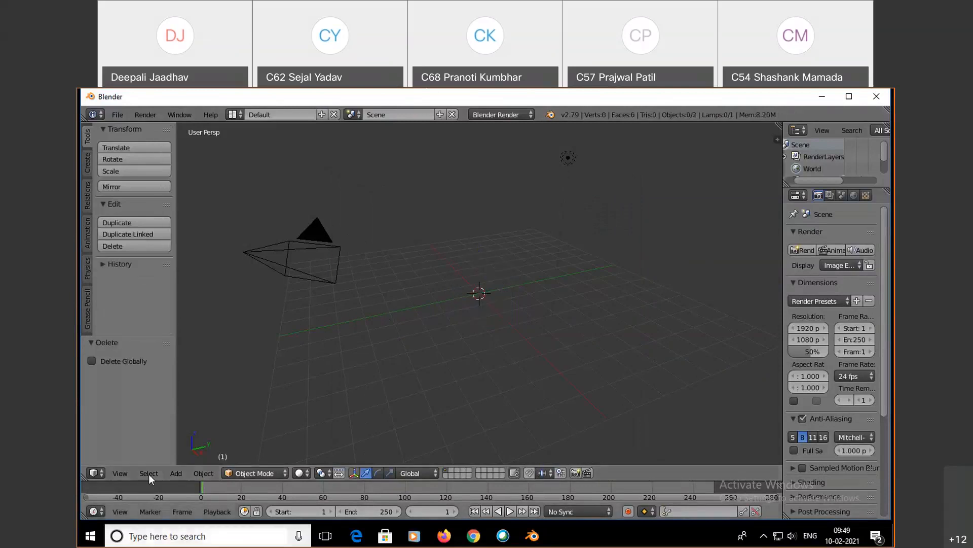
pyautogui.click(177, 473)
pyautogui.moveTo(198, 459)
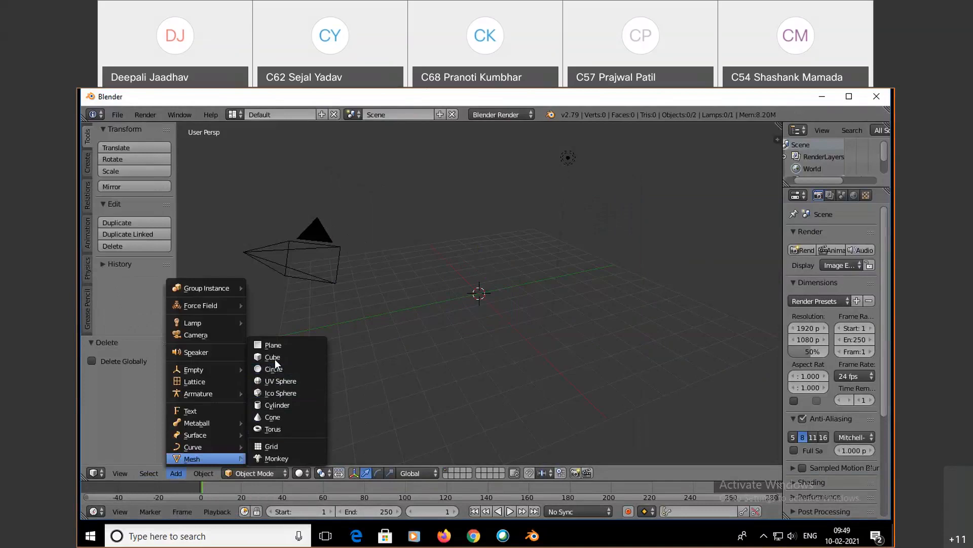
pyautogui.click(282, 382)
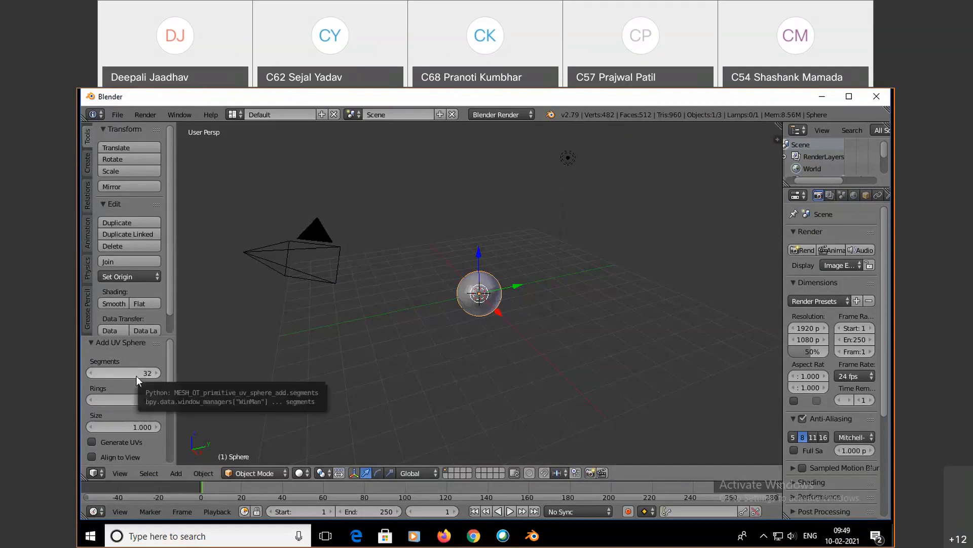
# Set the UV sphere's segments to 12
pyautogui.scroll(2, 365, 334)
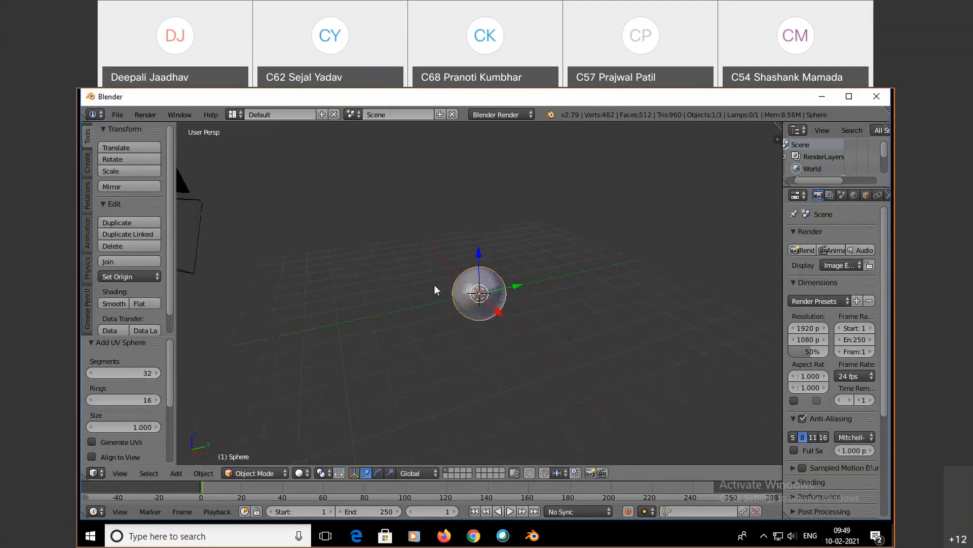
pyautogui.click(148, 370)
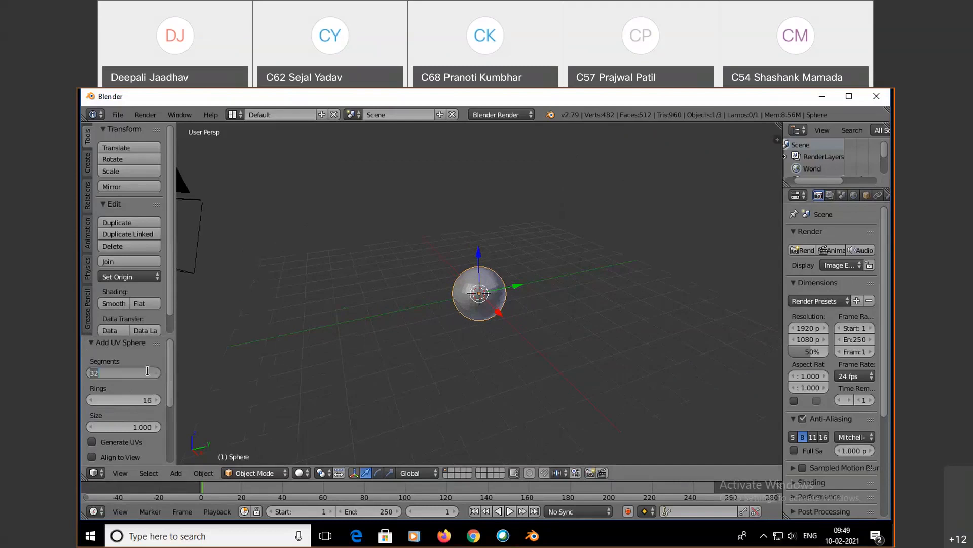
pyautogui.write('12')
pyautogui.press('Return')
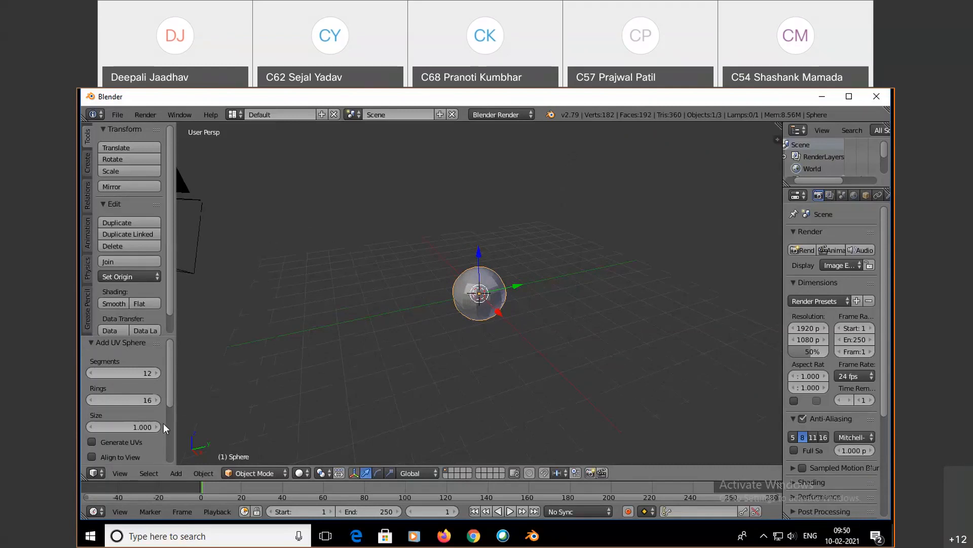
# Reduce the UV sphere's rings to 6
pyautogui.click(156, 400)
pyautogui.click(89, 401)
pyautogui.click(90, 401)
pyautogui.click(89, 400)
pyautogui.click(89, 400)
pyautogui.click(89, 400)
pyautogui.click(89, 400)
pyautogui.click(89, 400)
pyautogui.click(89, 400)
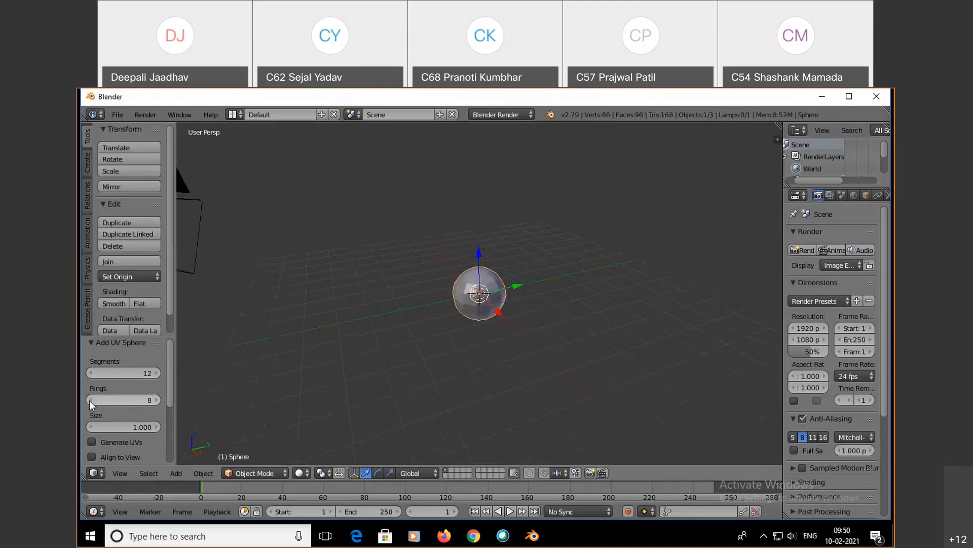
pyautogui.click(89, 400)
pyautogui.click(89, 400)
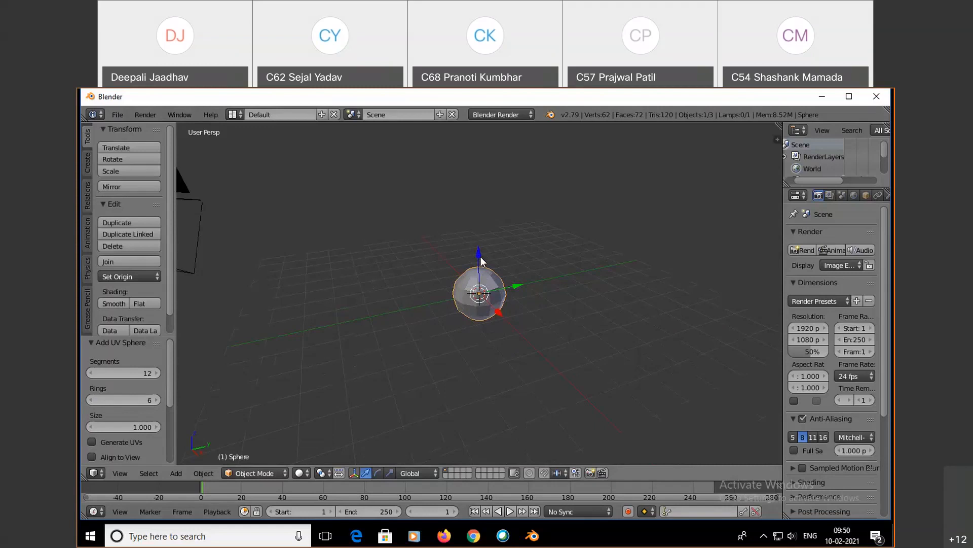
# Switch to the scale manipulator and shrink the sphere along the Y axis by a factor of about 0.93
pyautogui.click(390, 472)
pyautogui.moveTo(517, 284); pyautogui.dragTo(515, 285)
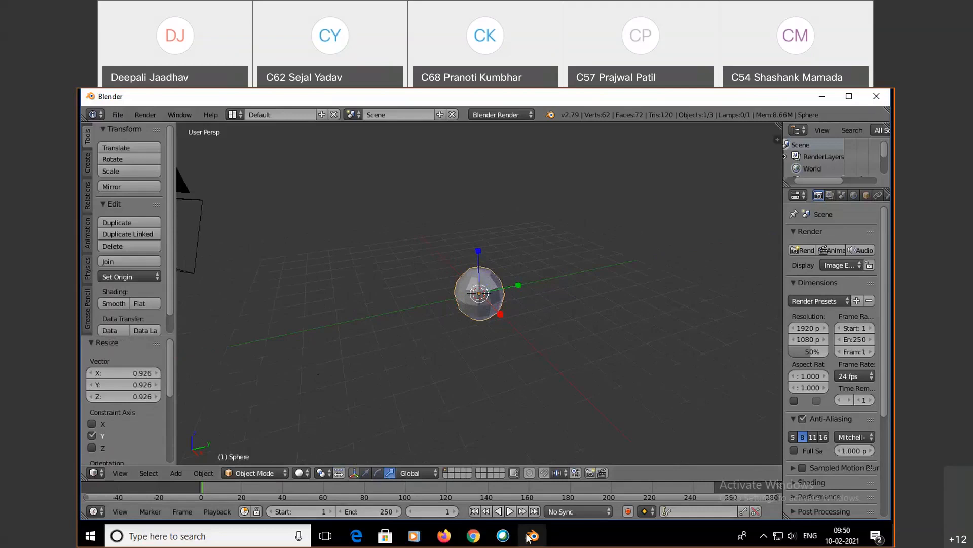
# Switch to Chrome to read the object-mode table in the Blender Keys handout, and return to Blender
pyautogui.click(480, 541)
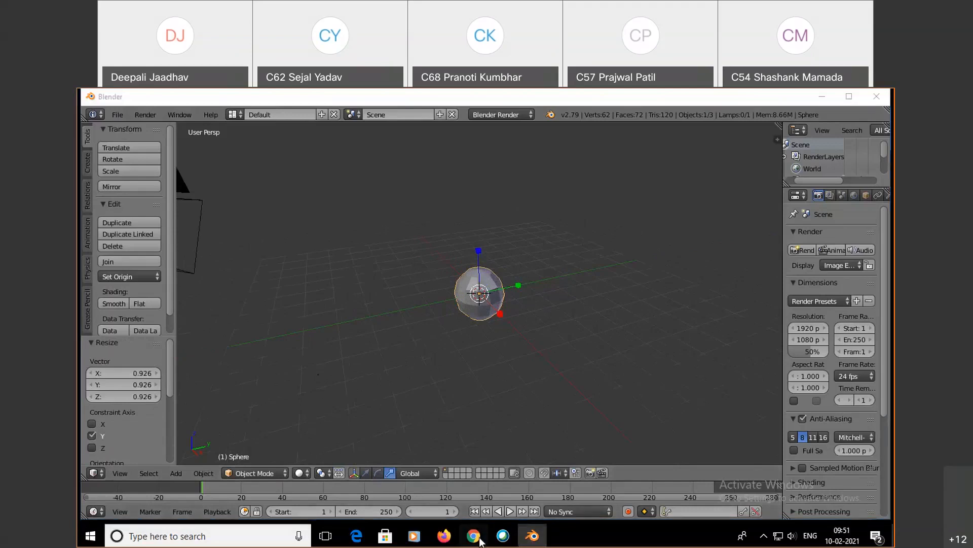
pyautogui.scroll(3, 507, 284)
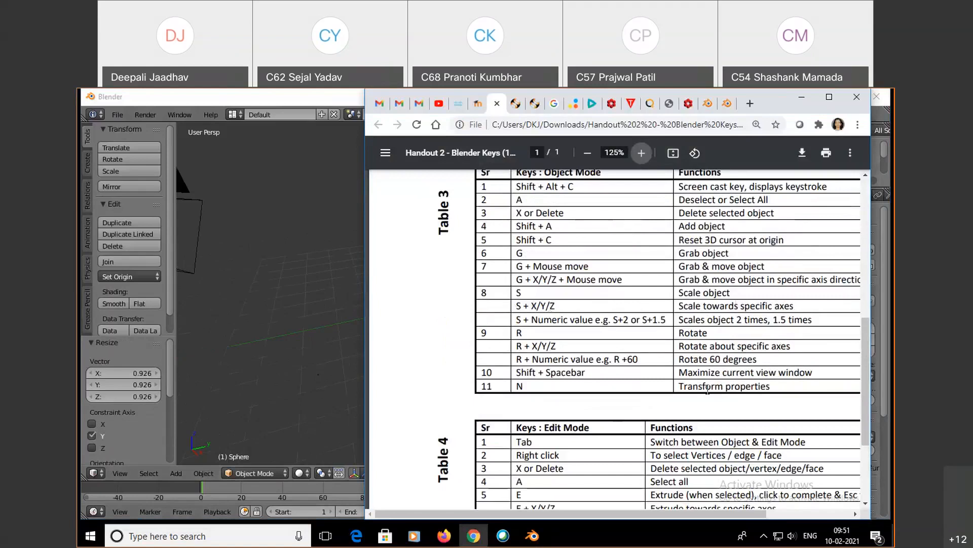
pyautogui.hotkey('alt', 'Tab')
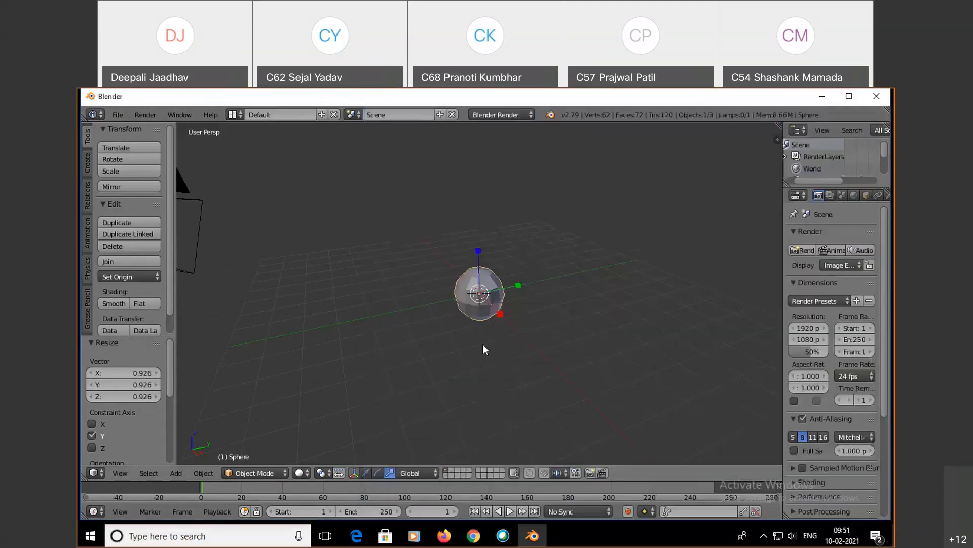
# Enlarge the sphere uniformly in two passes, by factors of about 1.04 and 1.47
pyautogui.press('s')
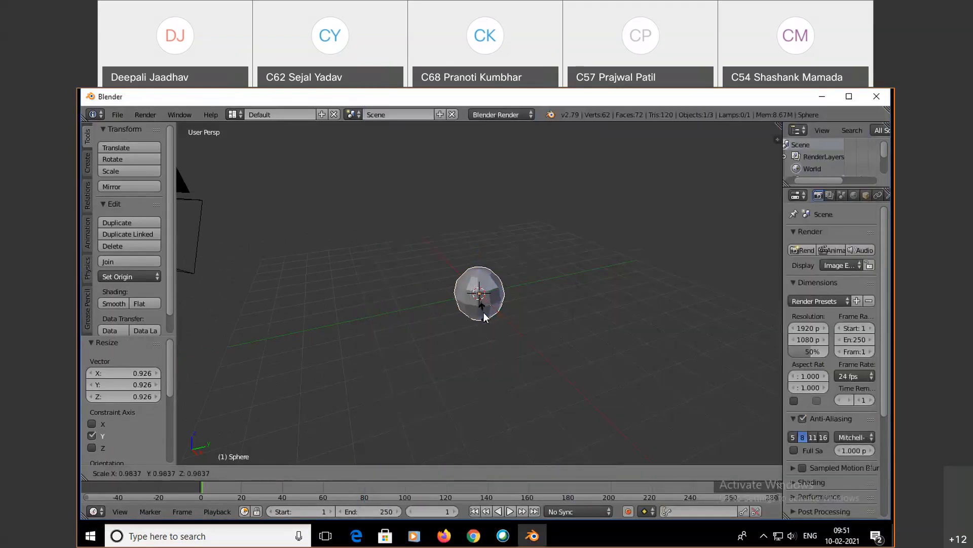
pyautogui.click(481, 318)
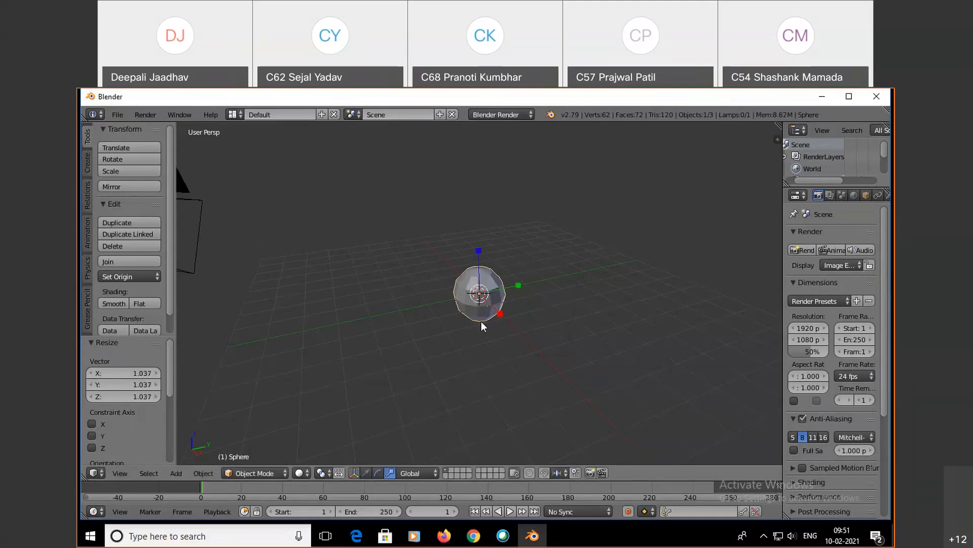
pyautogui.press('s')
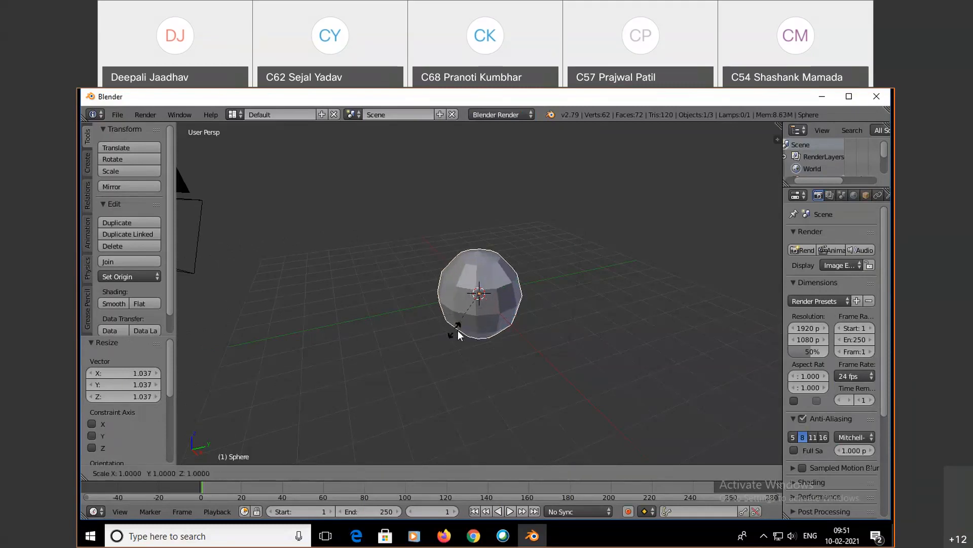
pyautogui.click(459, 329)
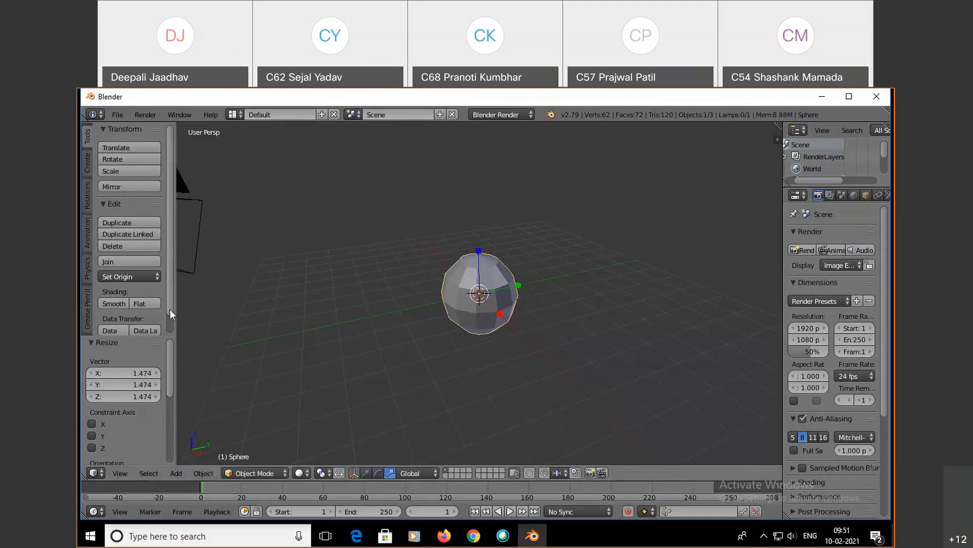
# Add a second UV sphere at the same location and scale it uniformly by a factor of about 2.62
pyautogui.scroll(-1, 169, 309)
pyautogui.click(175, 473)
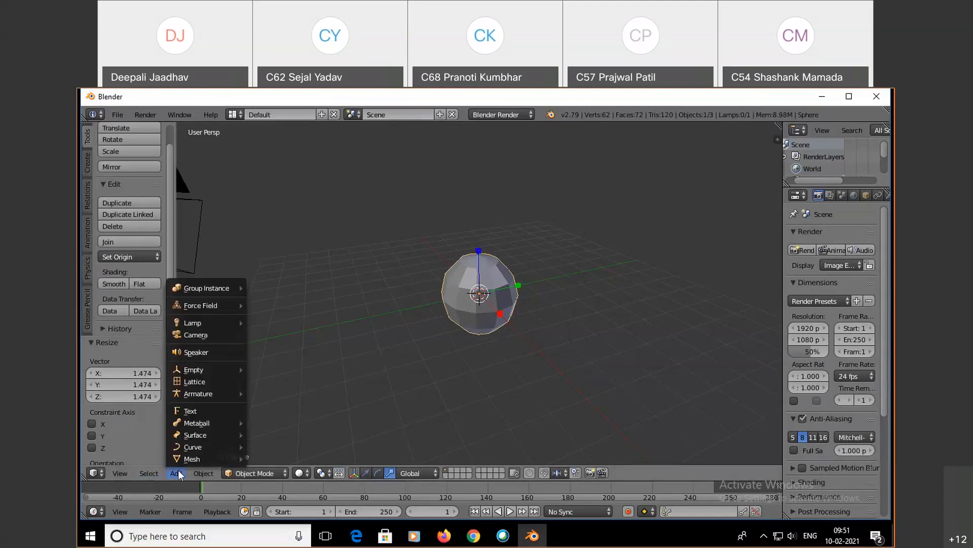
pyautogui.moveTo(186, 458)
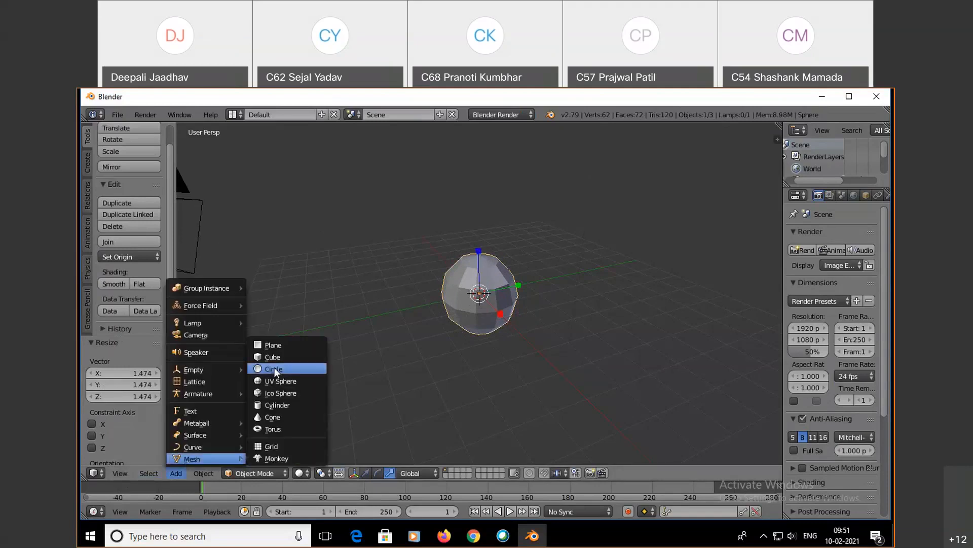
pyautogui.click(278, 381)
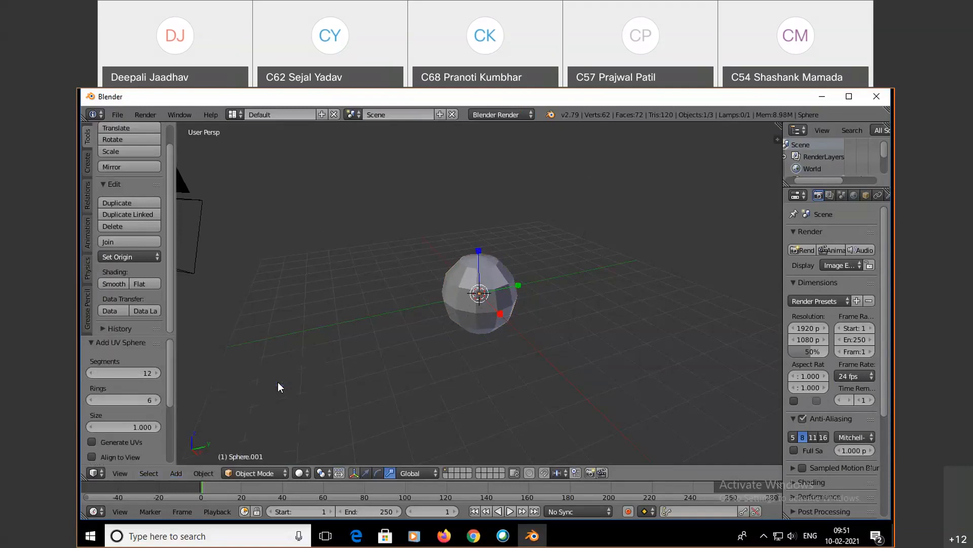
pyautogui.hotkey('shift', 'd')
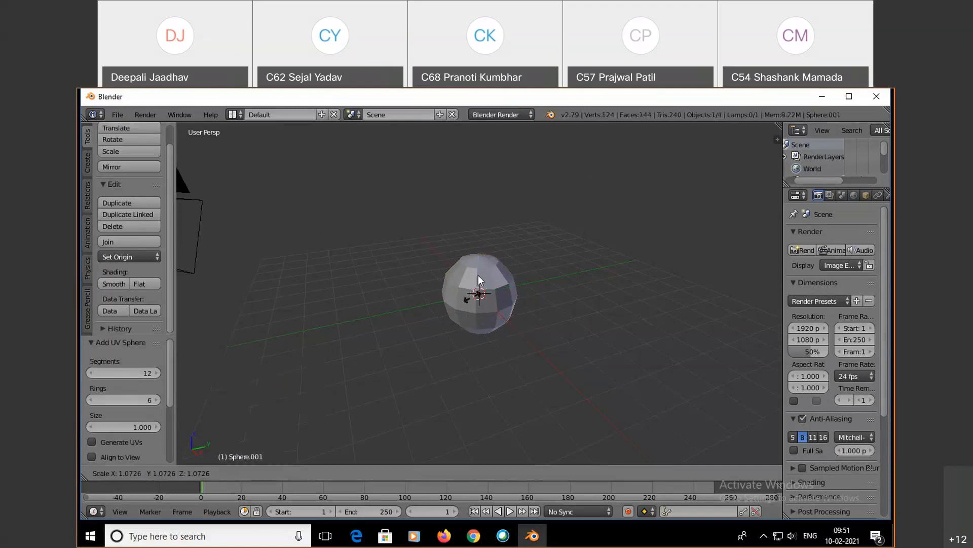
pyautogui.press('s')
pyautogui.click(469, 309)
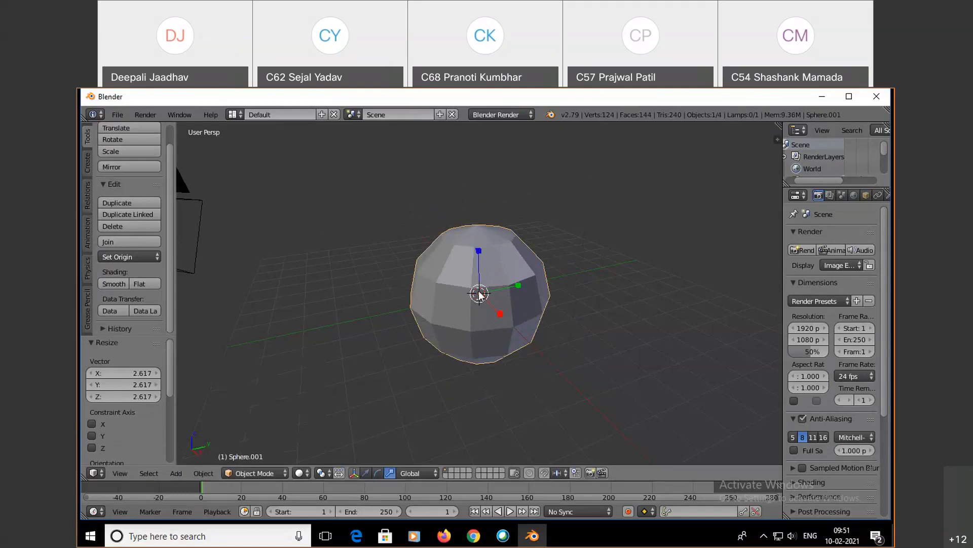
# View the larger sphere's mesh in Edit Mode and return to Object Mode
pyautogui.press('Tab')
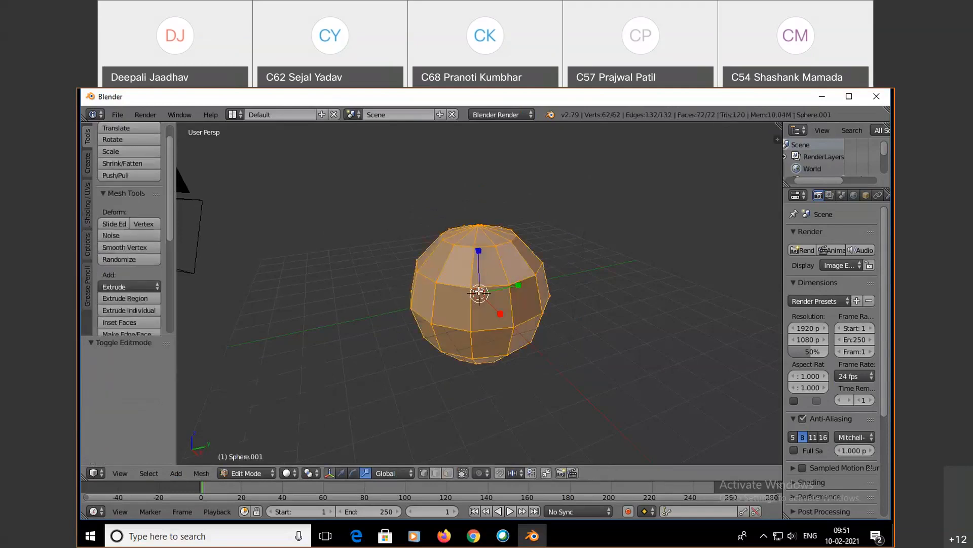
pyautogui.press('Tab')
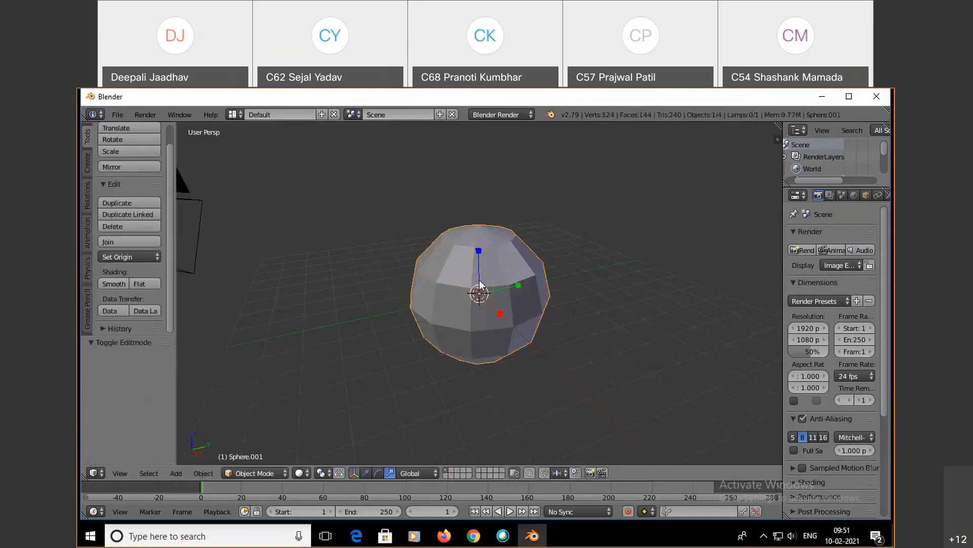
# Hide the transform manipulator and move the smaller sphere above the larger one, by about X -1.647, Y 0.722, Z 3.611
pyautogui.click(349, 475)
pyautogui.scroll(-4, 449, 333)
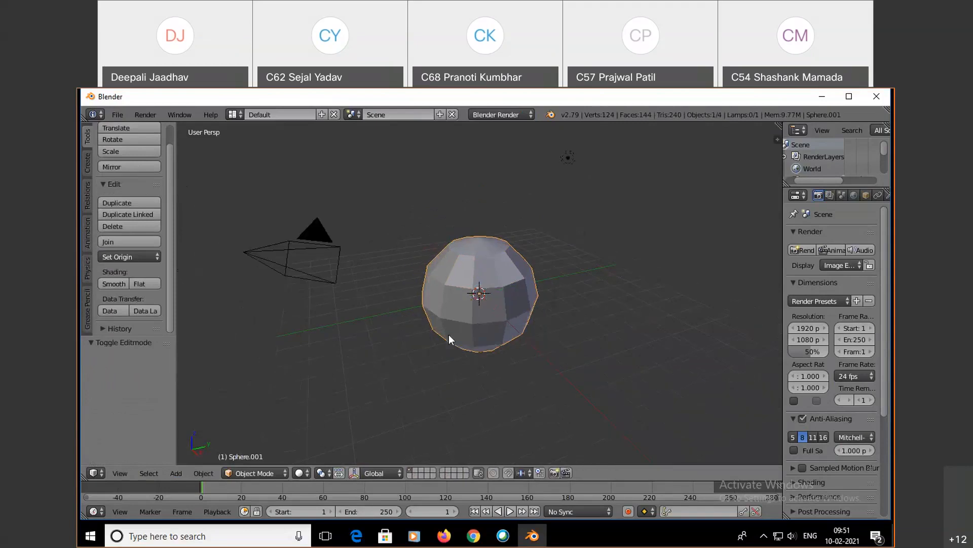
pyautogui.rightClick(466, 301)
pyautogui.press('g')
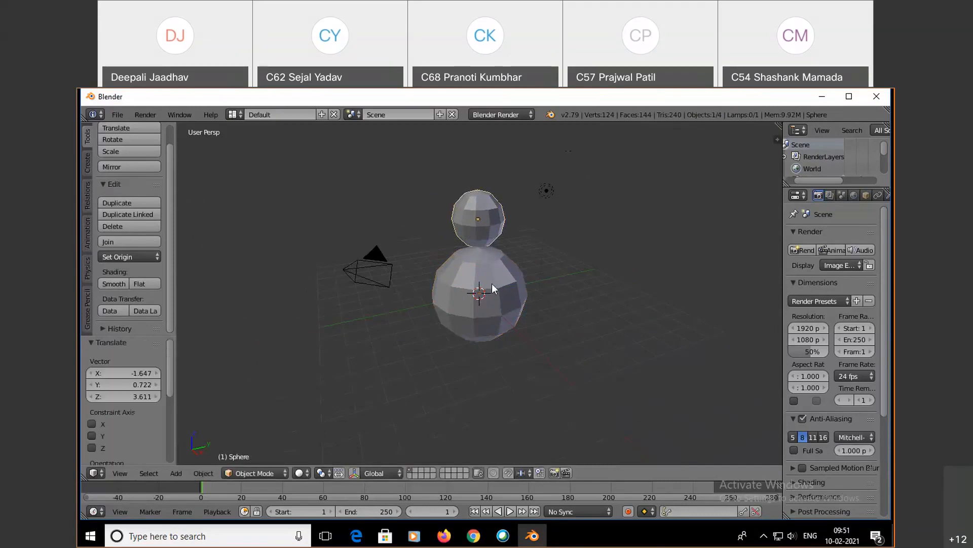
# Scale the larger sphere uniformly by a factor of about -0.68
pyautogui.rightClick(492, 287)
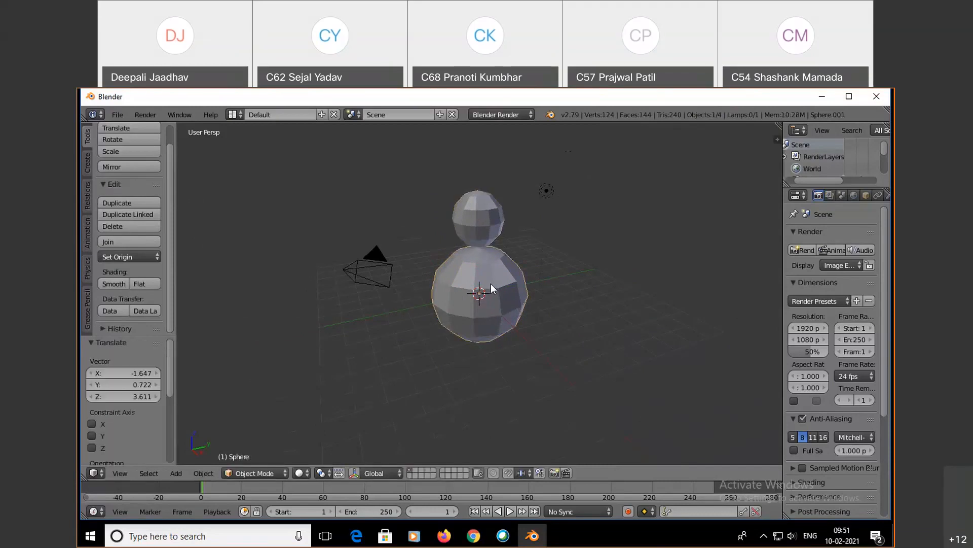
pyautogui.press('s')
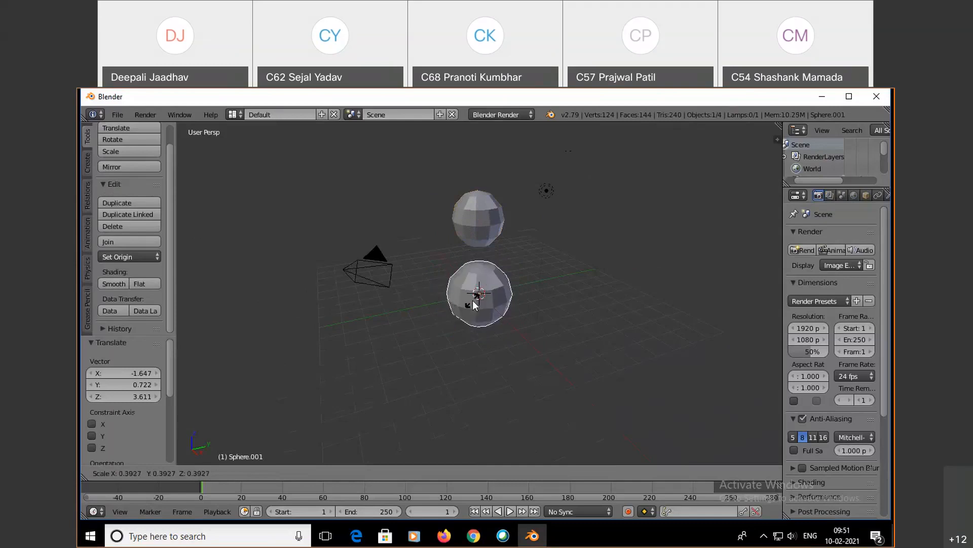
pyautogui.click(472, 300)
# Scale the upper sphere uniformly by about 0.936 and lower it onto the bottom sphere, by about X 0.535, Y -0.330, Z -1.251
pyautogui.rightClick(479, 230)
pyautogui.press('g')
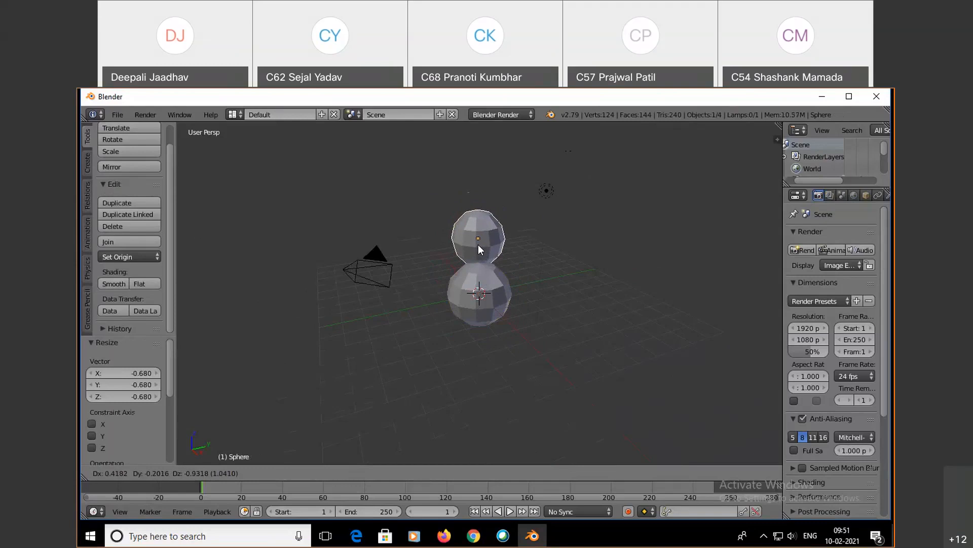
pyautogui.press('Escape')
pyautogui.press('s')
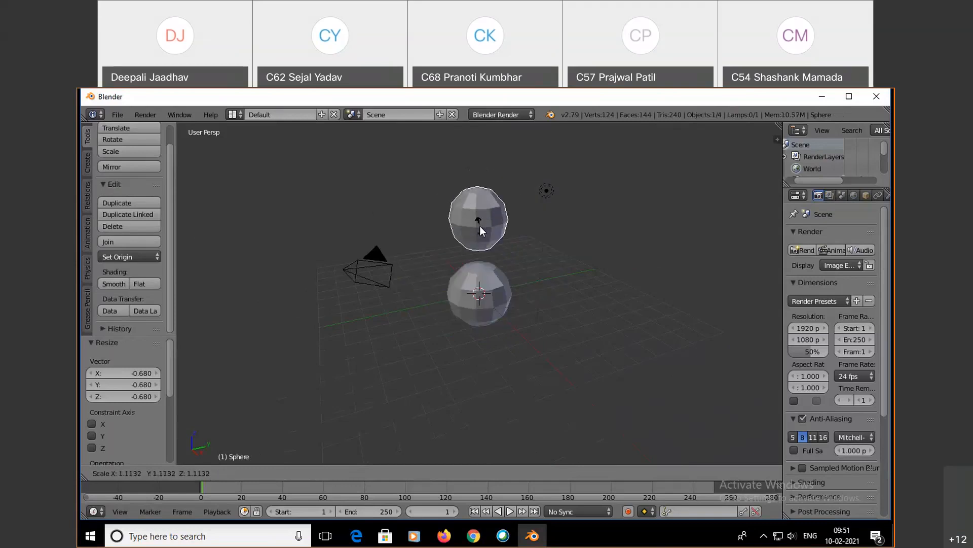
pyautogui.click(479, 224)
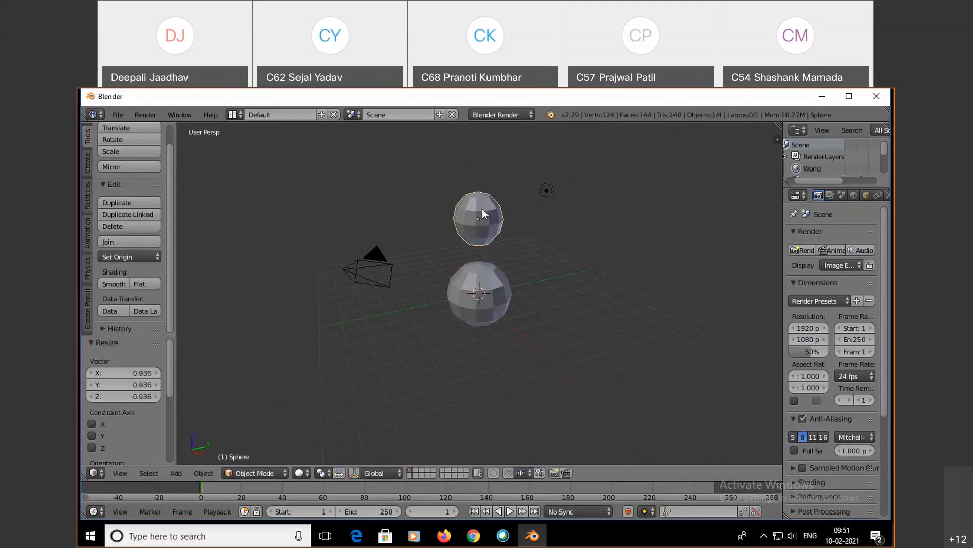
pyautogui.press('g')
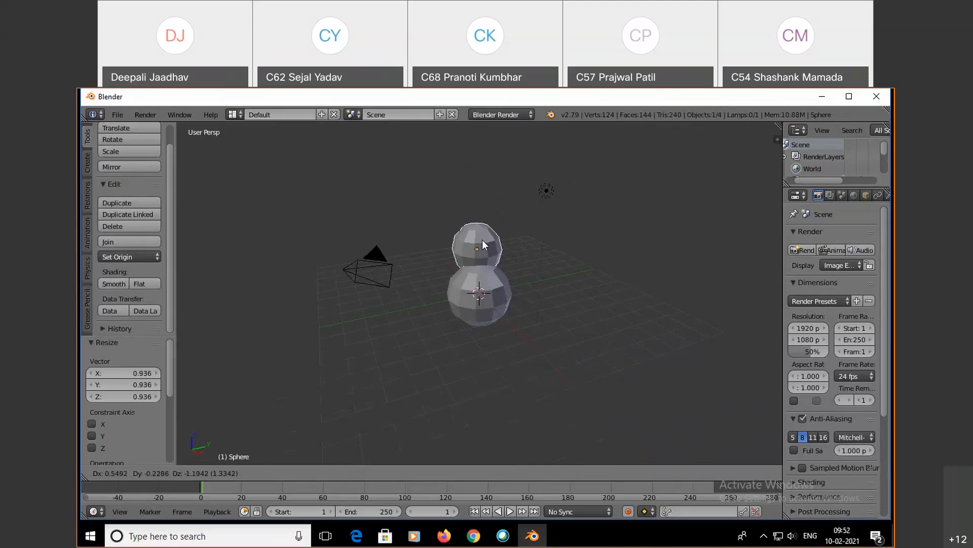
pyautogui.click(481, 234)
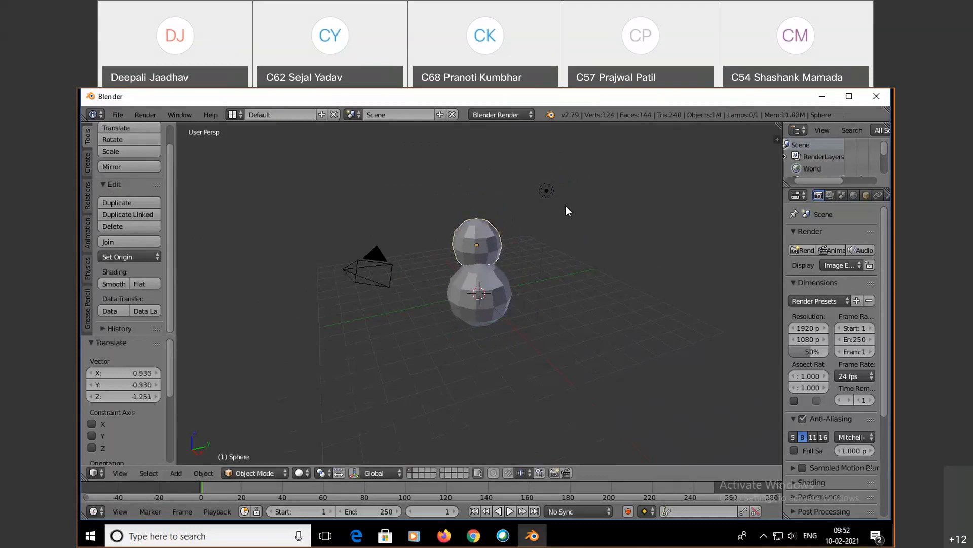
# Add a cone mesh and move it onto the upper sphere as a hat, by about X -2.066, Y 0.816, Z 4.457
pyautogui.click(169, 473)
pyautogui.moveTo(188, 460)
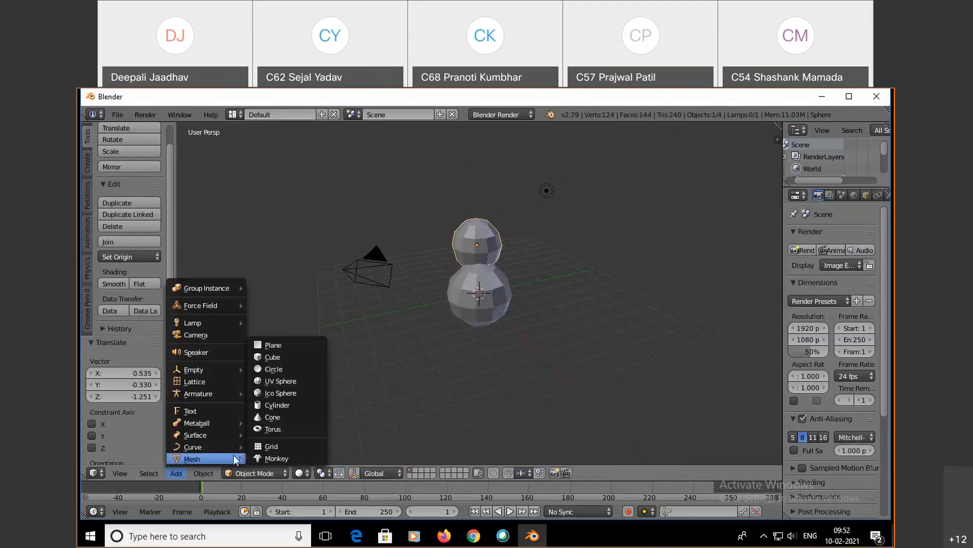
pyautogui.click(292, 415)
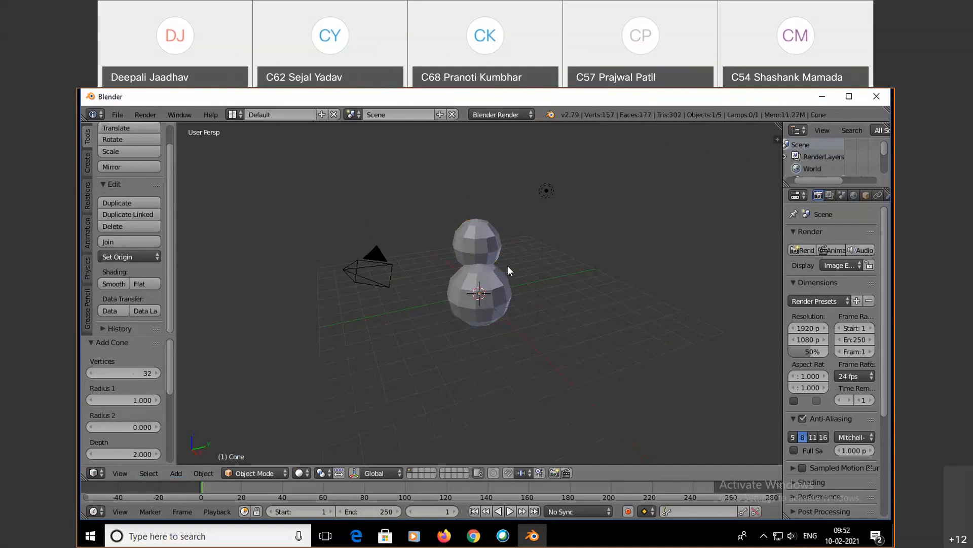
pyautogui.press('g')
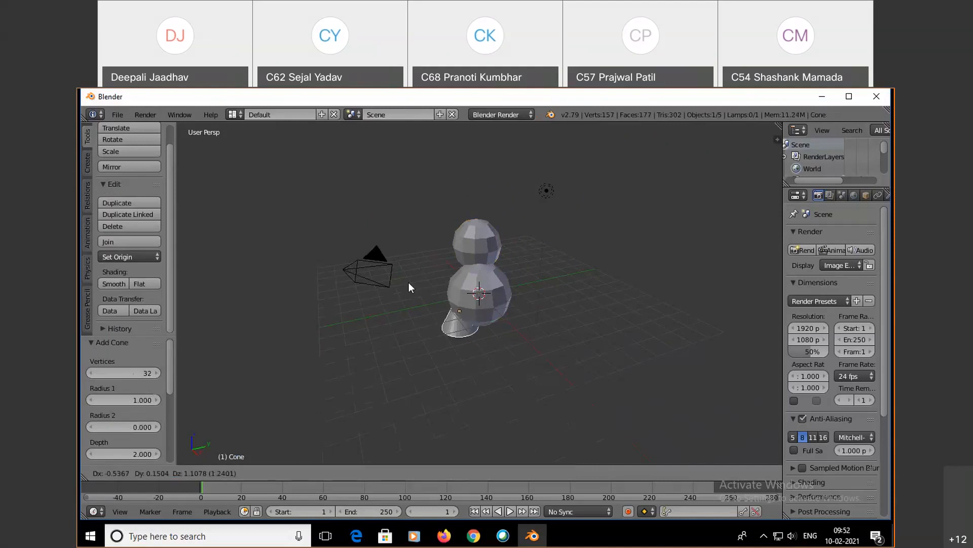
pyautogui.click(425, 172)
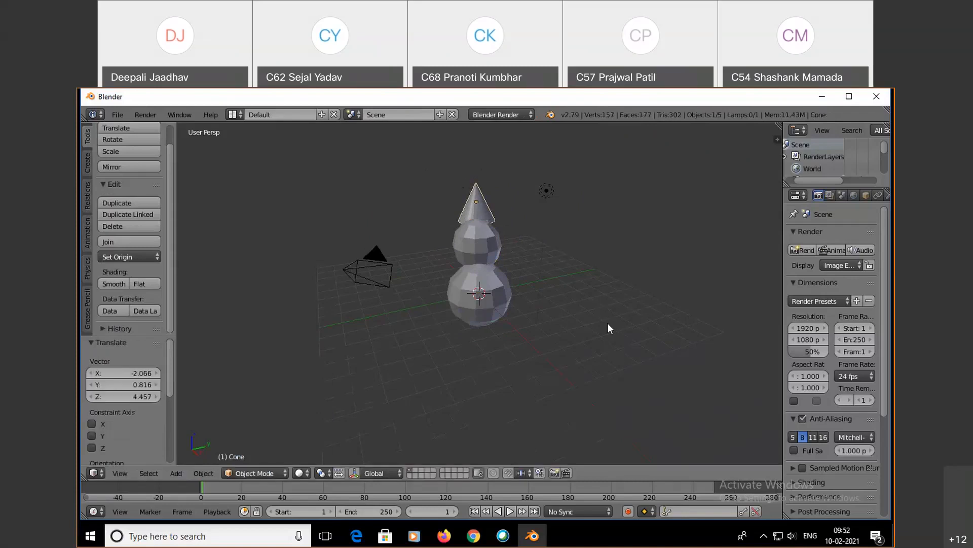
# Examine how the cone and spheres line up in the front, right, top and bottom views
pyautogui.press('1')
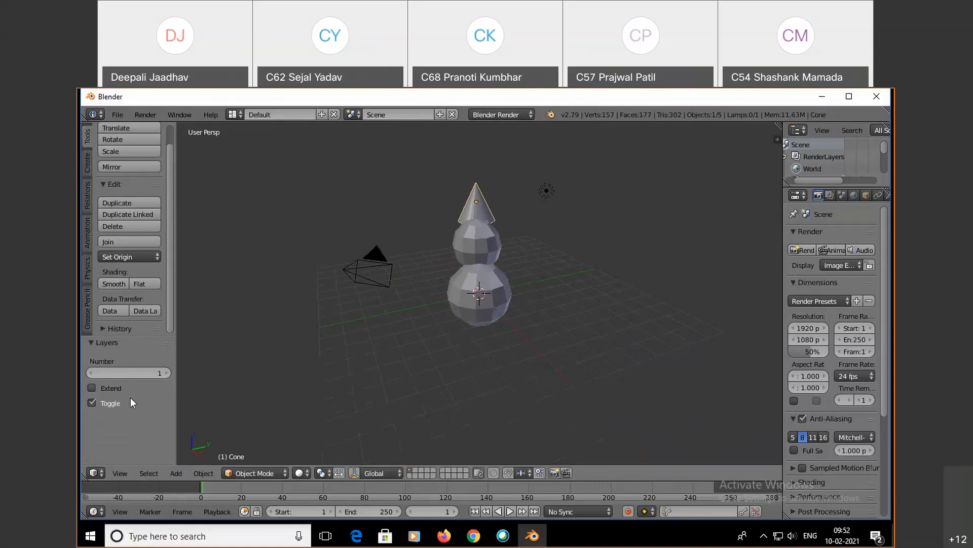
pyautogui.rightClick(483, 248)
pyautogui.rightClick(479, 272)
pyautogui.rightClick(484, 208)
pyautogui.press('KP_1')
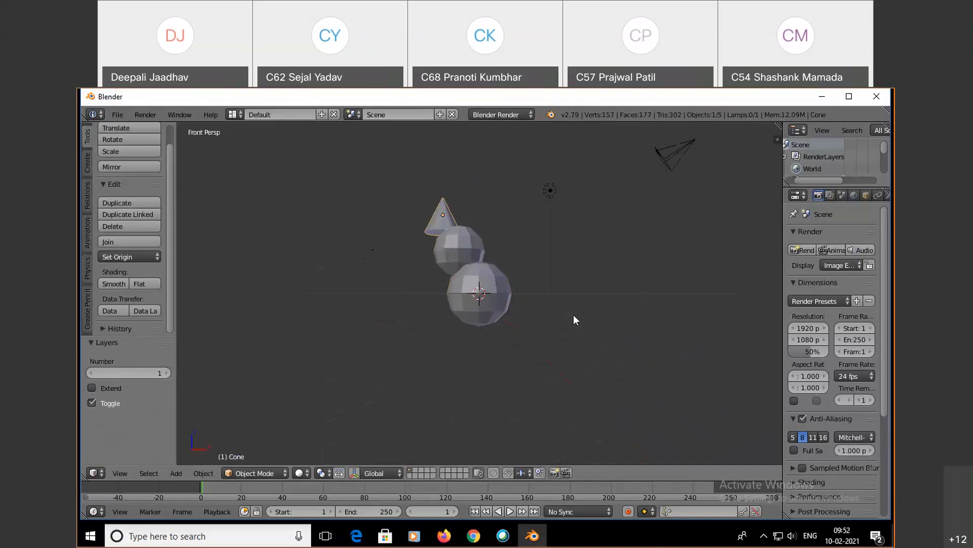
pyautogui.press('KP_3')
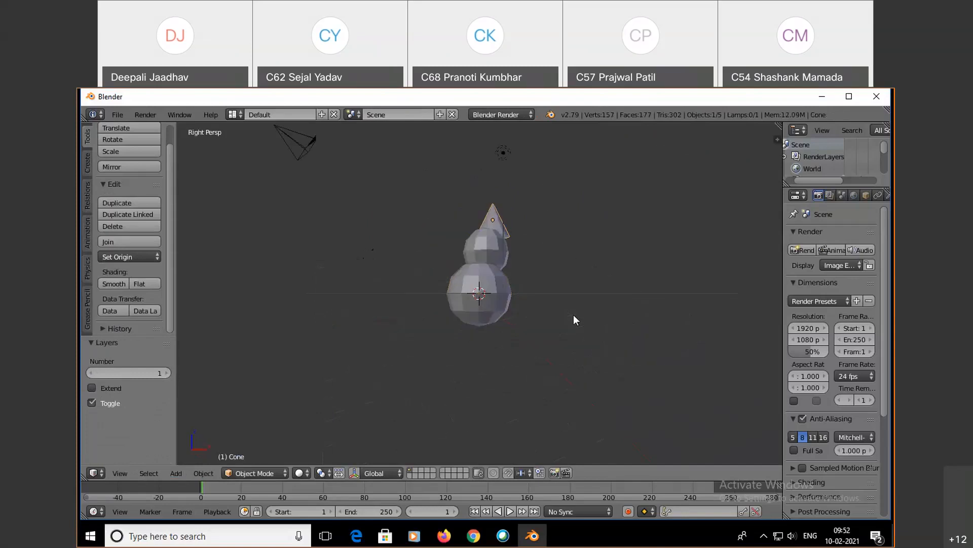
pyautogui.press('KP_7')
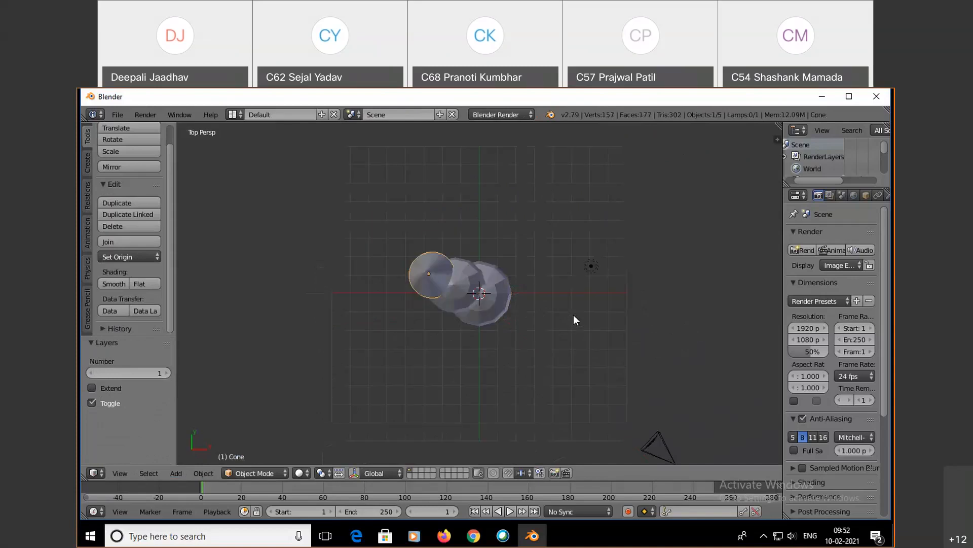
pyautogui.press('ctrl+KP_7')
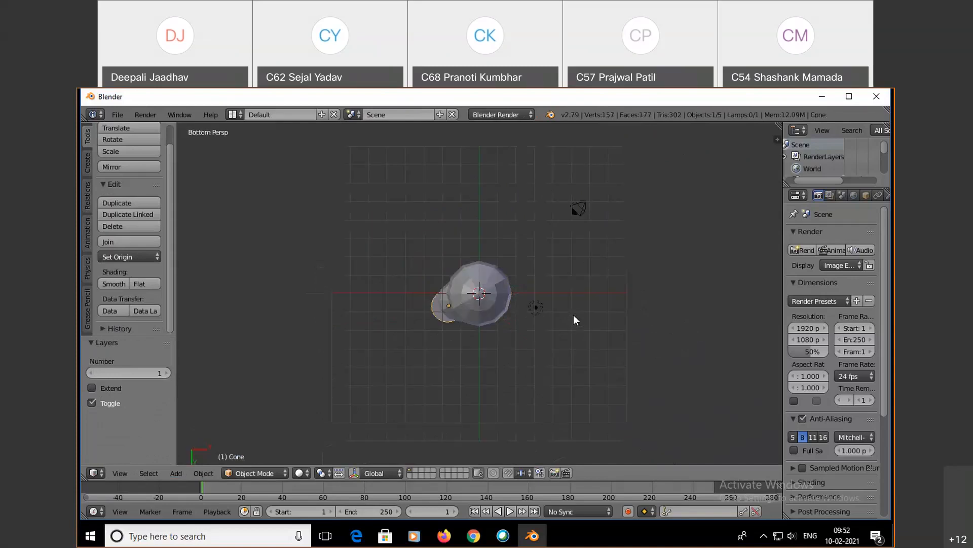
# Centre both upper parts over the bottom sphere in top view, moving the sphere about X 1.159, Y -0.254 and the cone X 2.031, Y -0.612
pyautogui.press('KP_7')
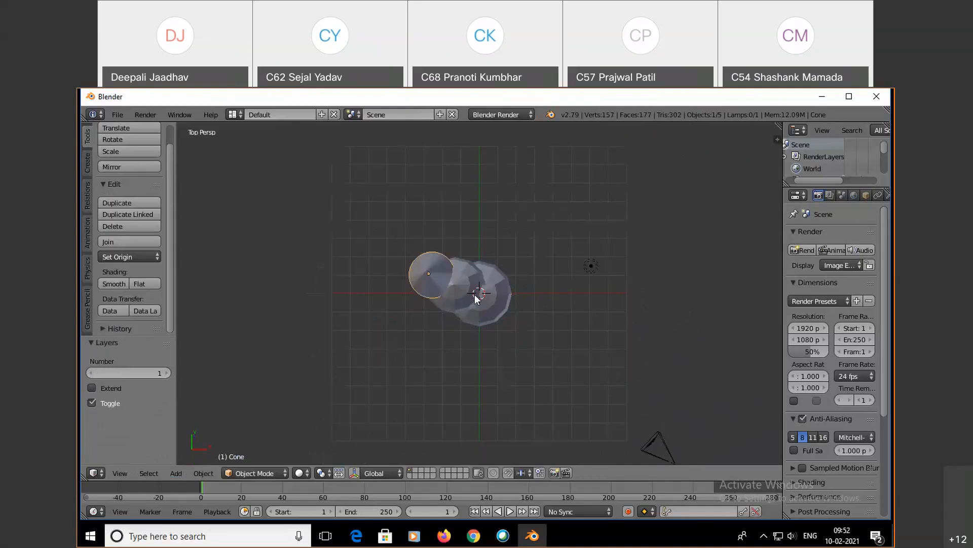
pyautogui.rightClick(462, 285)
pyautogui.press('g')
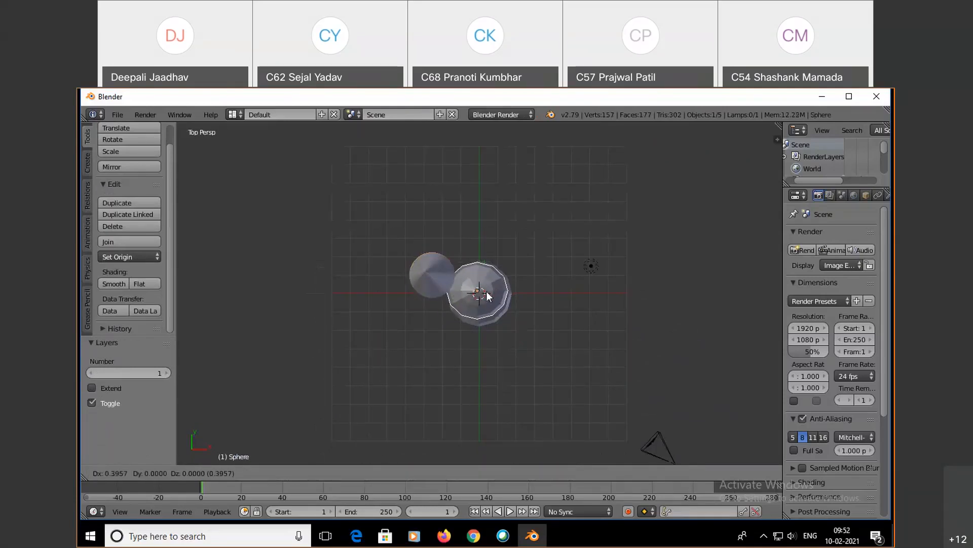
pyautogui.click(486, 291)
pyautogui.rightClick(446, 270)
pyautogui.press('g')
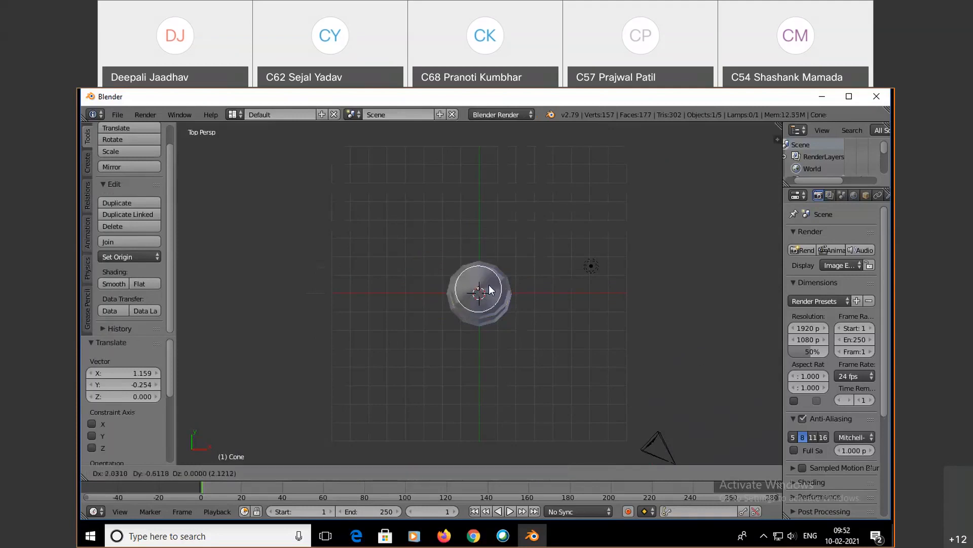
pyautogui.click(490, 290)
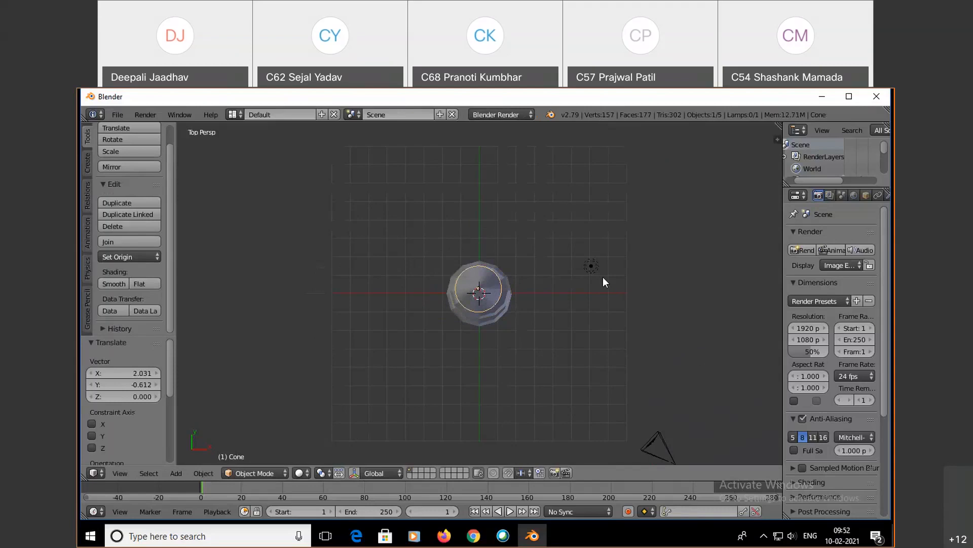
# Check the stacked figure's alignment in the front and top views and from an oblique angle
pyautogui.press('KP_1')
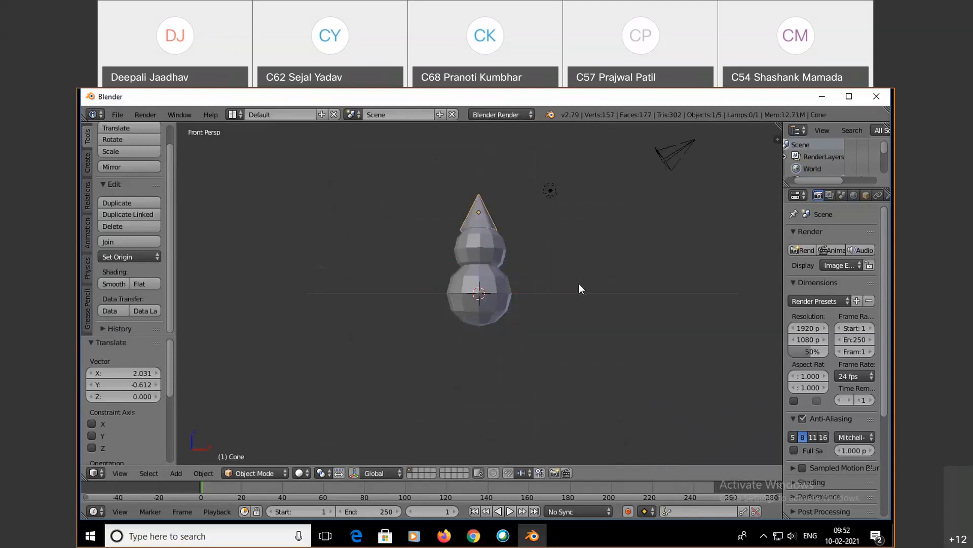
pyautogui.press('KP_7')
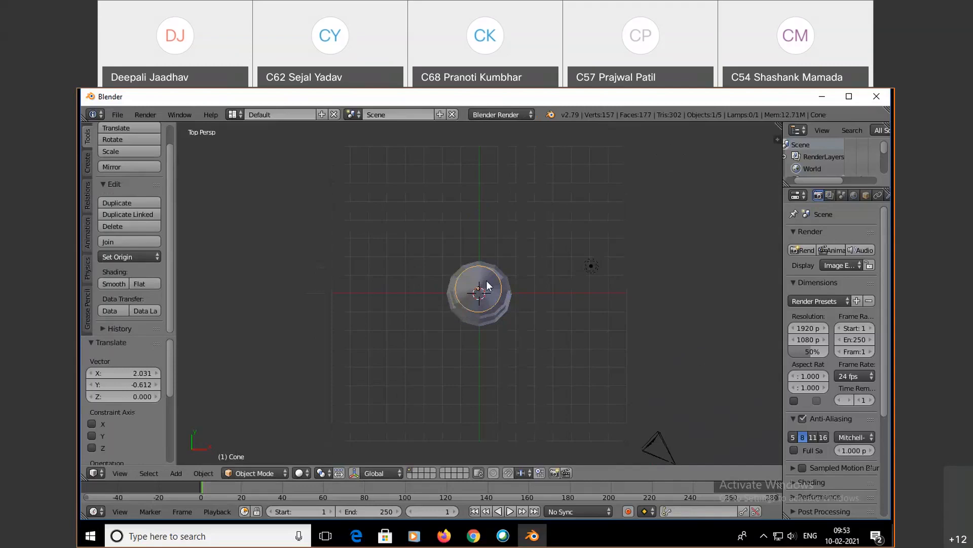
pyautogui.press('KP_1')
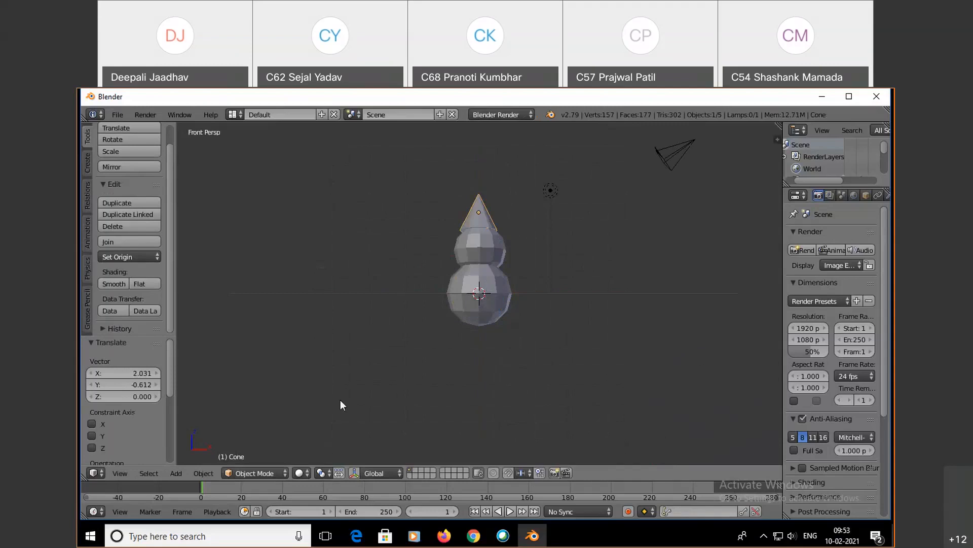
pyautogui.click(129, 473)
pyautogui.moveTo(378, 346); pyautogui.dragTo(437, 373, button='middle')
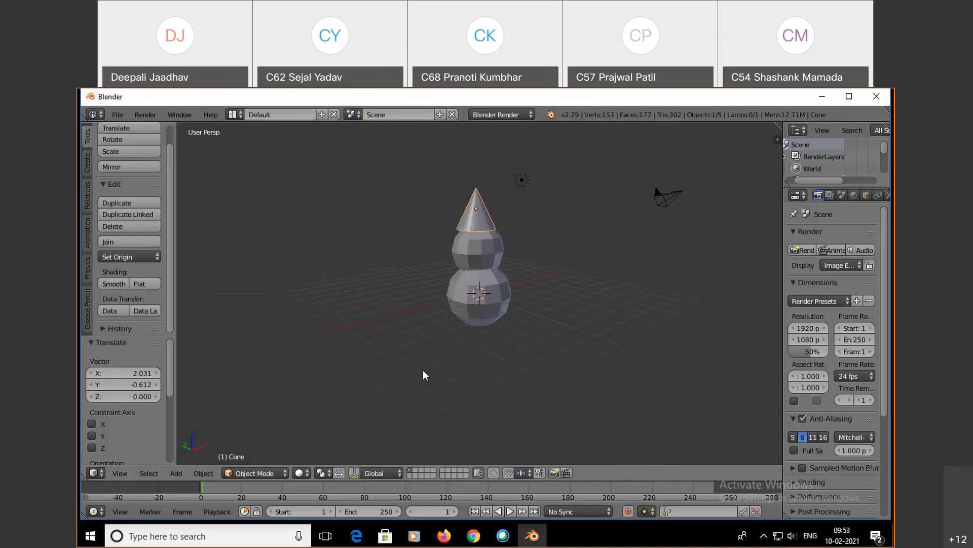
# Fine-position the cone on the upper sphere in camera view with two moves, the second about X 0.047, Y 0.072, Z 0.030
pyautogui.press('KP_0')
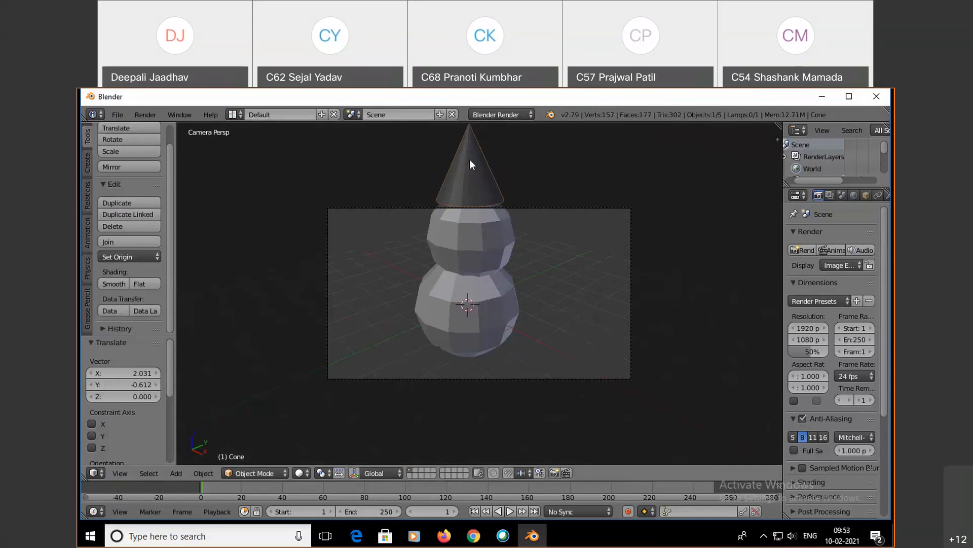
pyautogui.press('g')
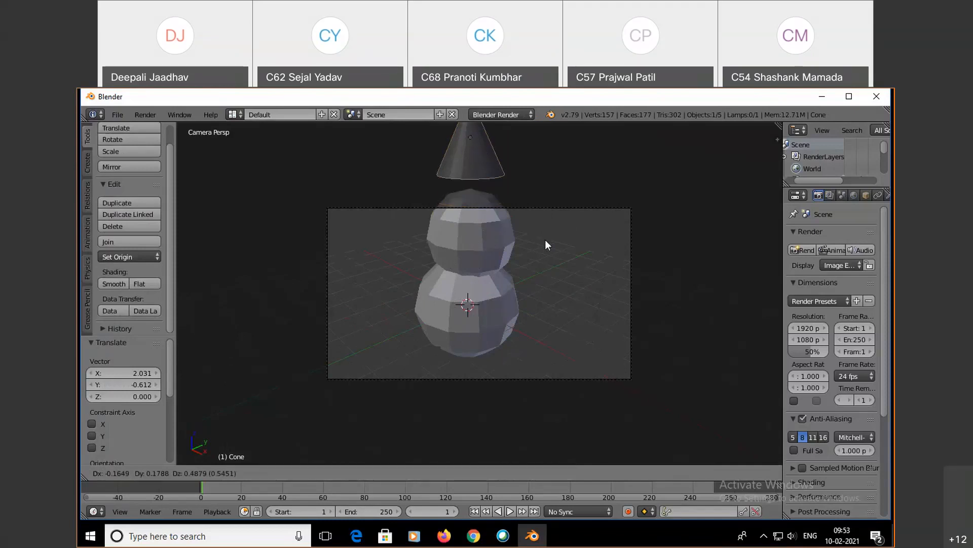
pyautogui.click(542, 272)
pyautogui.press('g')
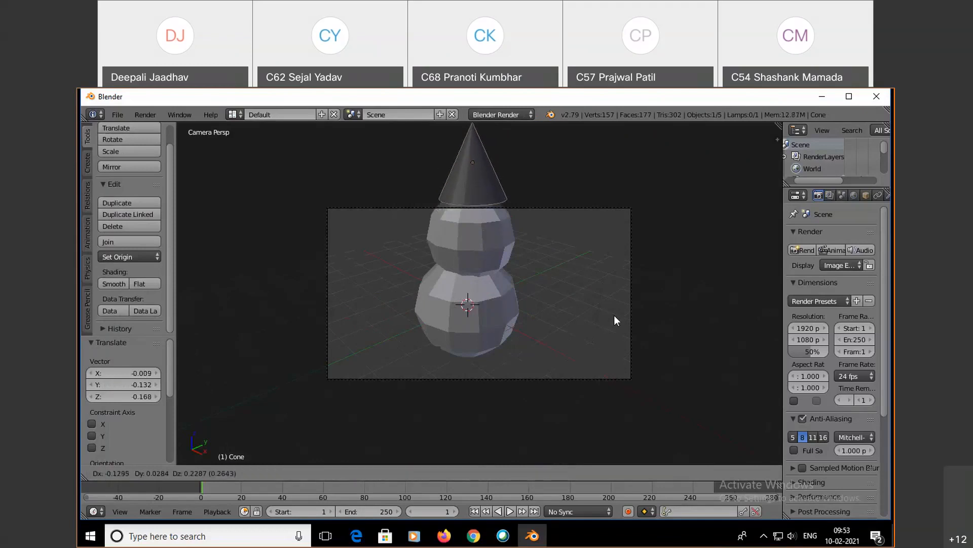
pyautogui.click(610, 320)
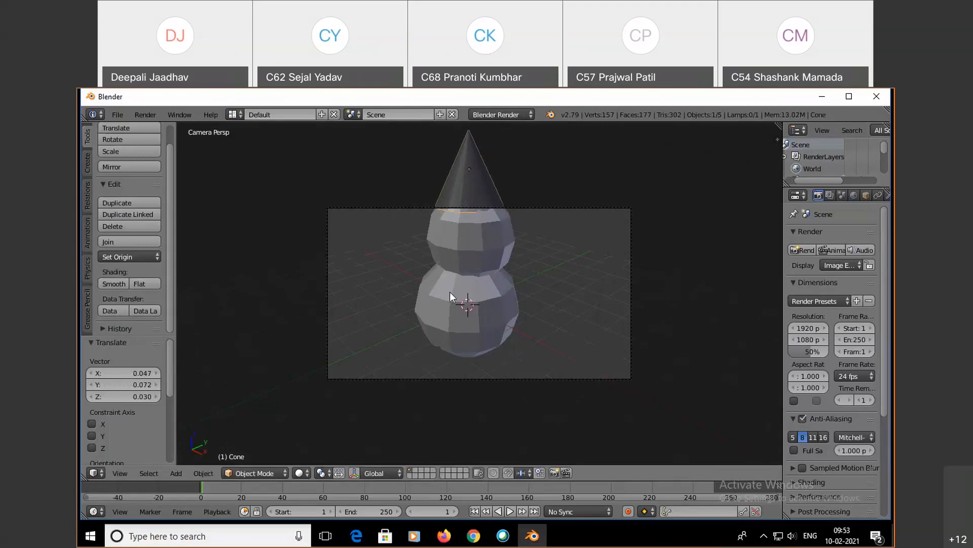
# Leave the camera view and scale the bottom sphere uniformly by a factor of about 0.643
pyautogui.press('KP_0')
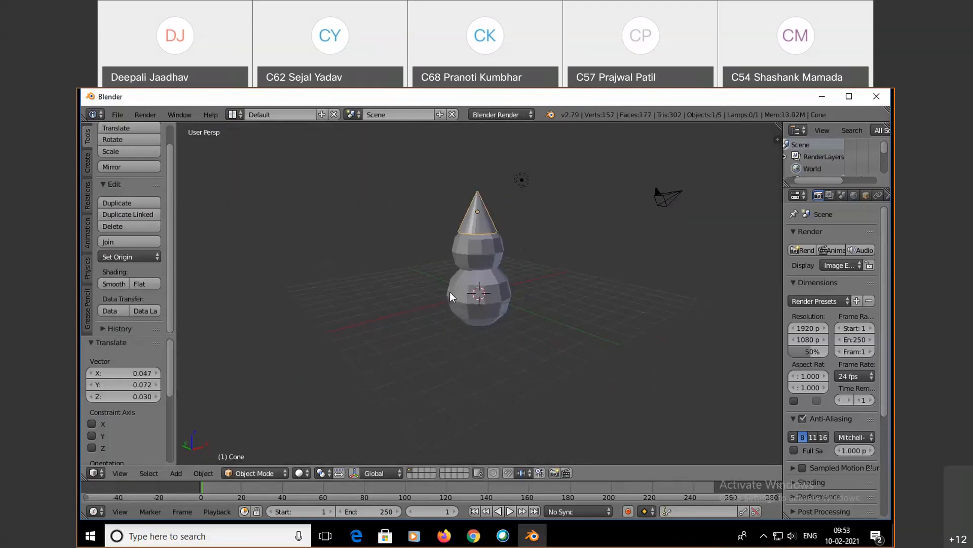
pyautogui.rightClick(449, 291)
pyautogui.press('s')
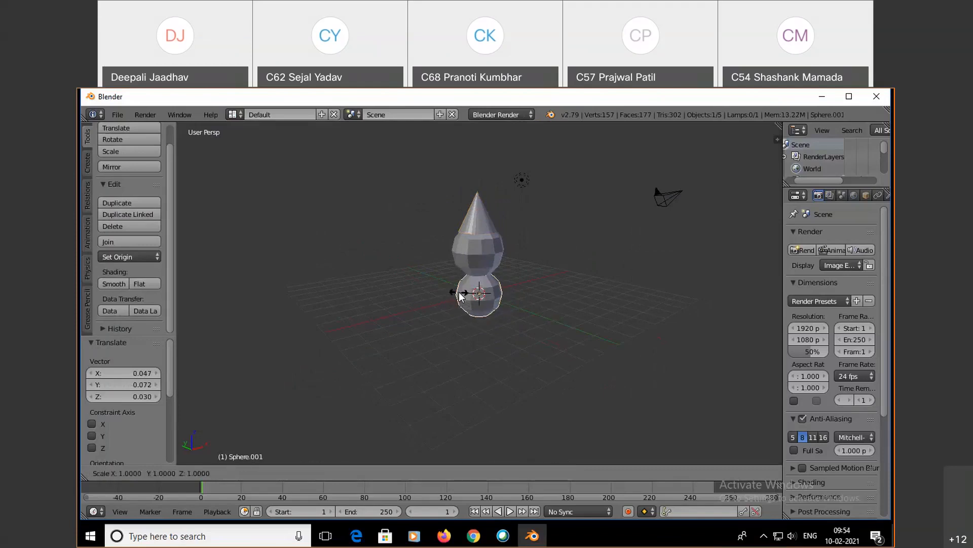
pyautogui.click(459, 292)
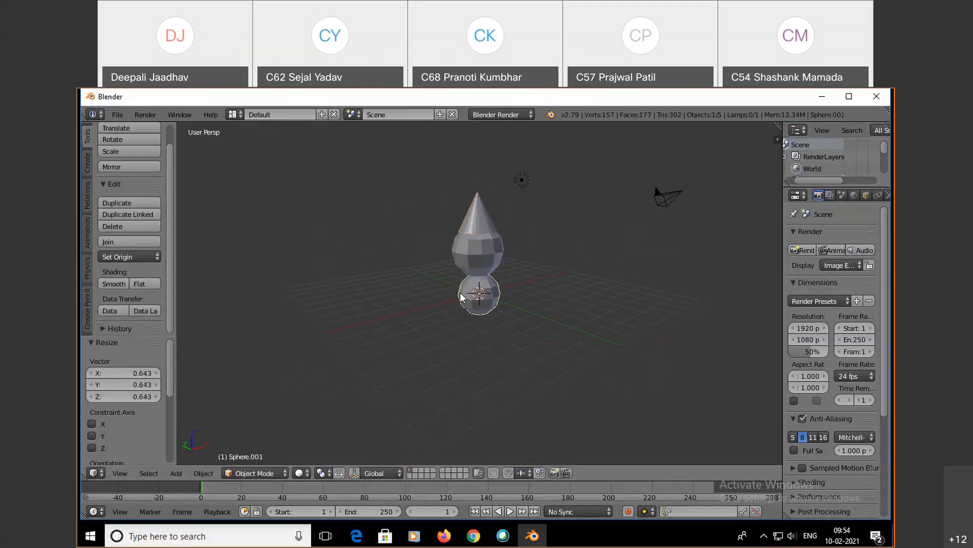
# Scale the upper sphere uniformly by about -0.430 and about -1.412, and move it about X -0.098, Y -0.167, Z -0.600 onto the bottom sphere
pyautogui.rightClick(476, 257)
pyautogui.press('s')
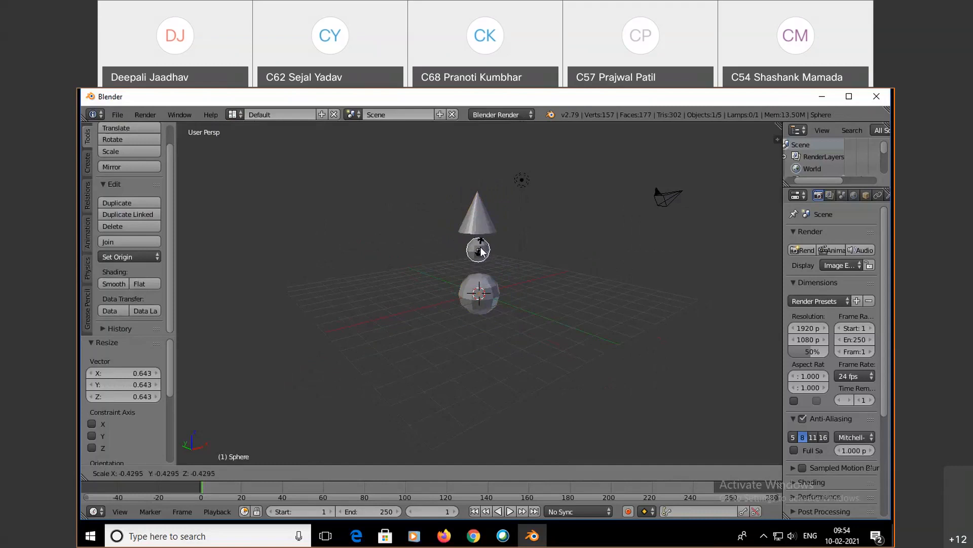
pyautogui.click(480, 251)
pyautogui.press('g')
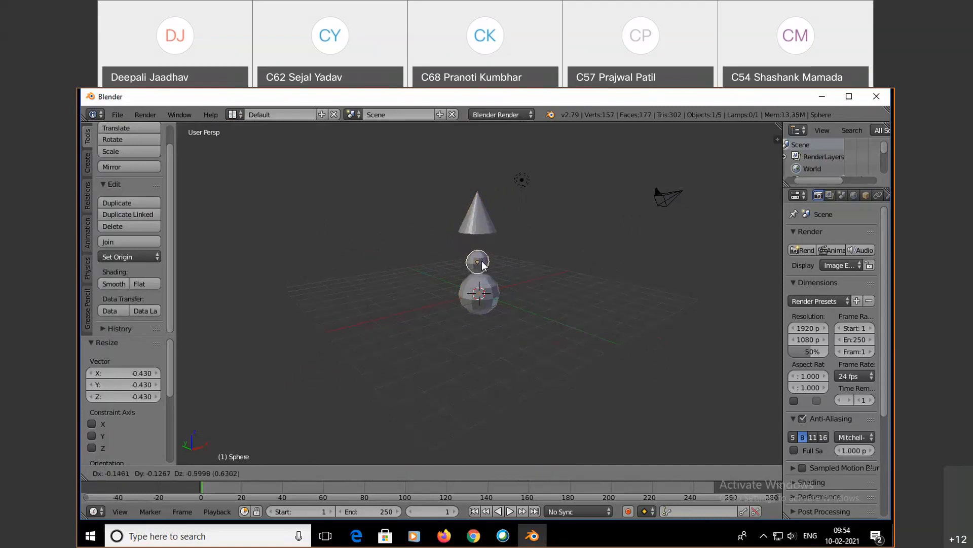
pyautogui.press('s')
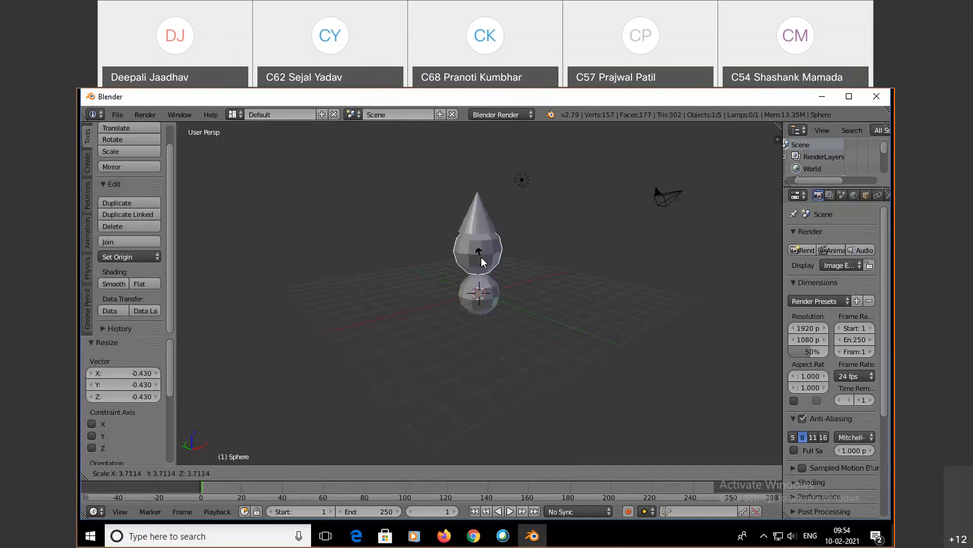
pyautogui.click(479, 256)
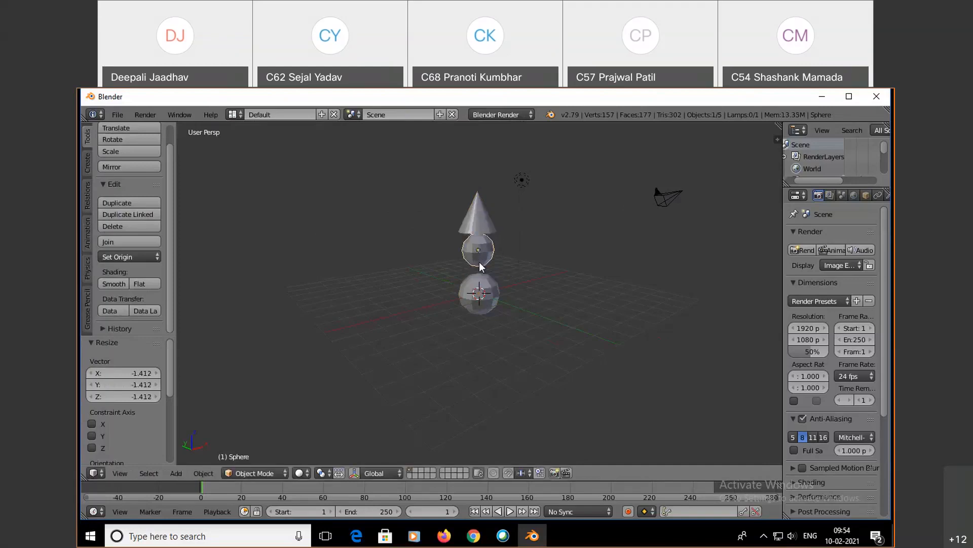
pyautogui.press('g')
pyautogui.click(479, 266)
# Scale the cone uniformly by about 0.537 and move it about X -0.200, Y -0.336, Z -1.215 onto the upper sphere
pyautogui.rightClick(479, 224)
pyautogui.press('s')
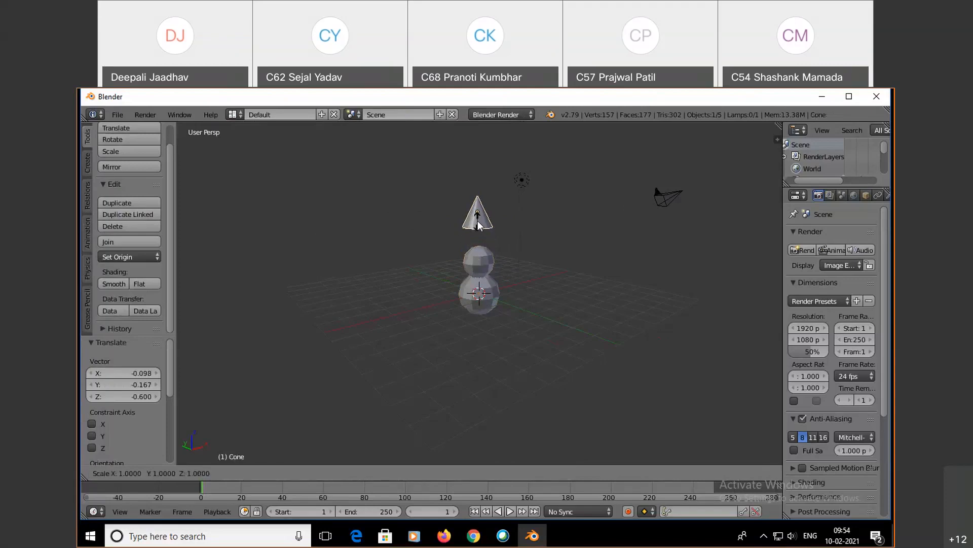
pyautogui.click(478, 218)
pyautogui.press('g')
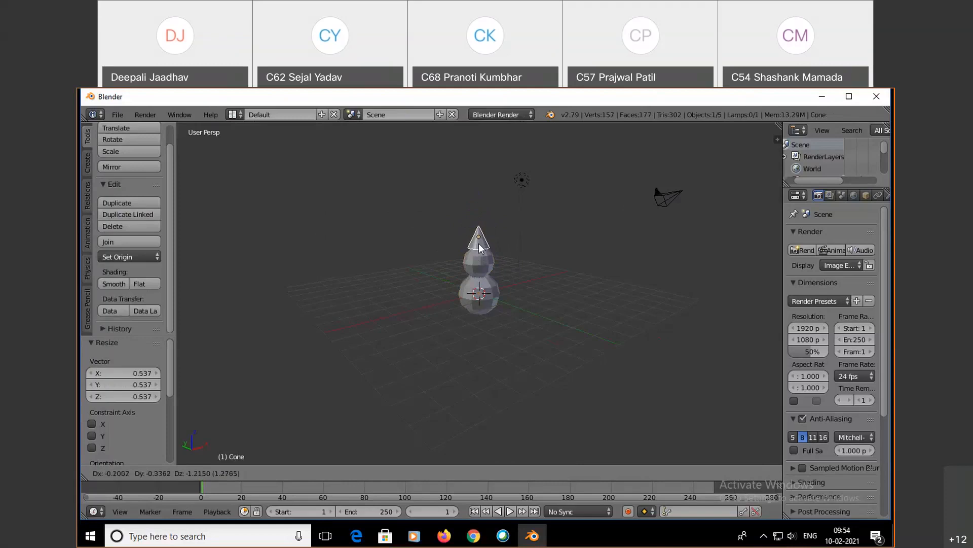
pyautogui.click(478, 242)
# Realign the two spheres in top view, shifting the upper one about X 0.264, Y 0.086 and the bottom one about X 0.423, Y 0.228
pyautogui.press('KP_7')
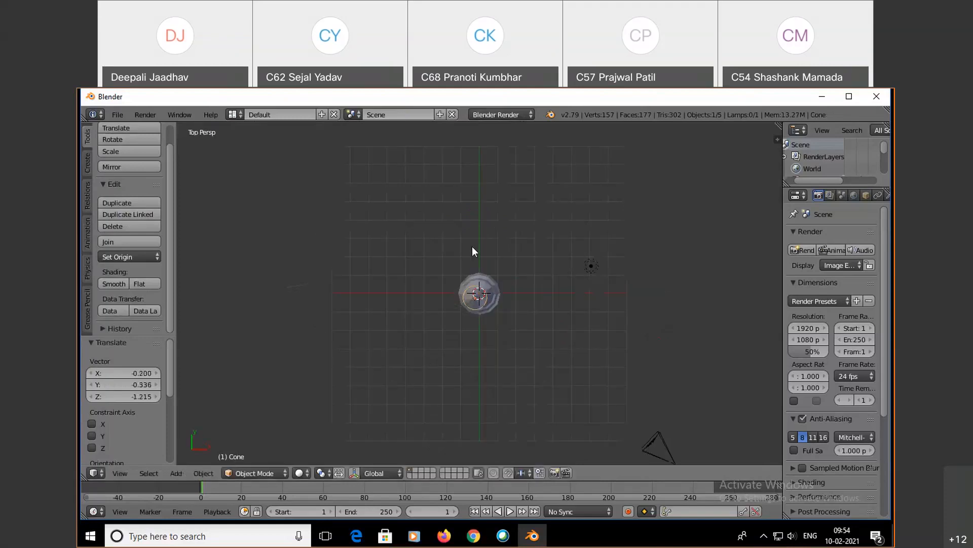
pyautogui.rightClick(477, 302)
pyautogui.moveTo(478, 303); pyautogui.dragTo(480, 302, button='right')
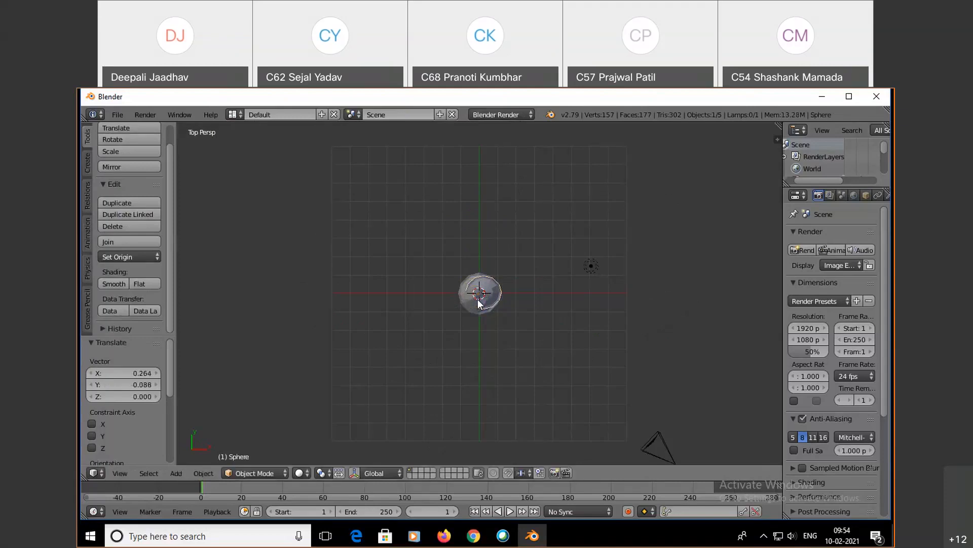
pyautogui.hotkey('shift', 'd')
pyautogui.click(489, 299)
pyautogui.press('g')
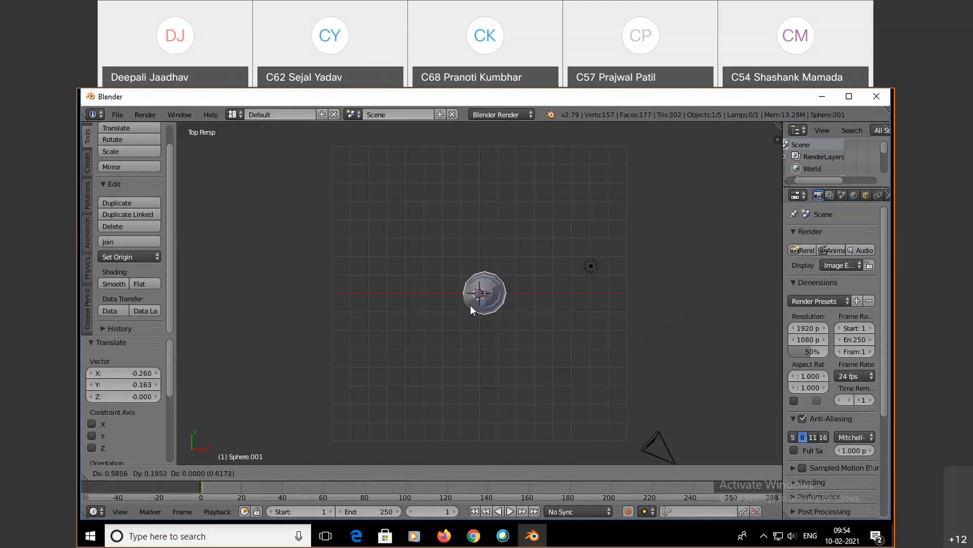
pyautogui.click(470, 306)
# Centre the cone over the spheres by about X 0.350, Y 0.161, and check the stack from the front and an oblique angle
pyautogui.rightClick(476, 299)
pyautogui.press('g')
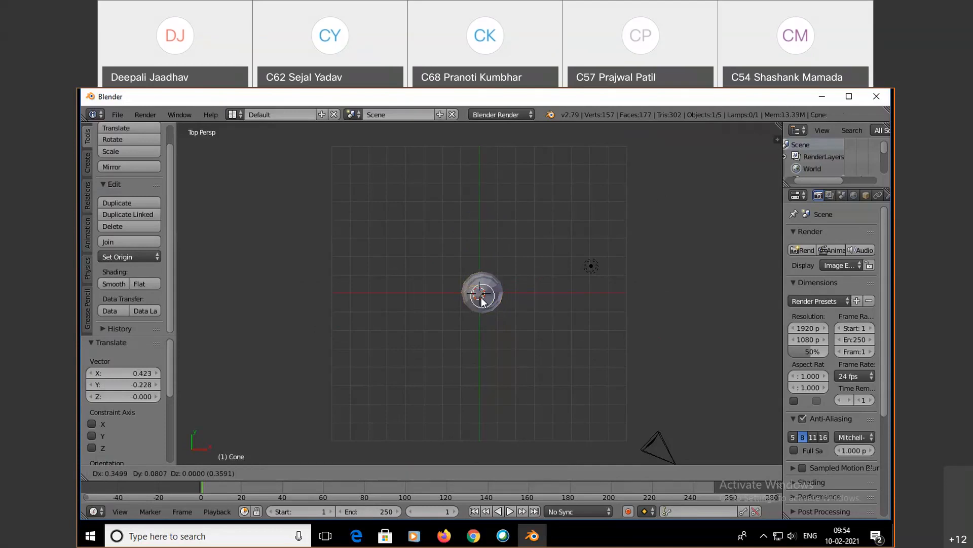
pyautogui.click(482, 301)
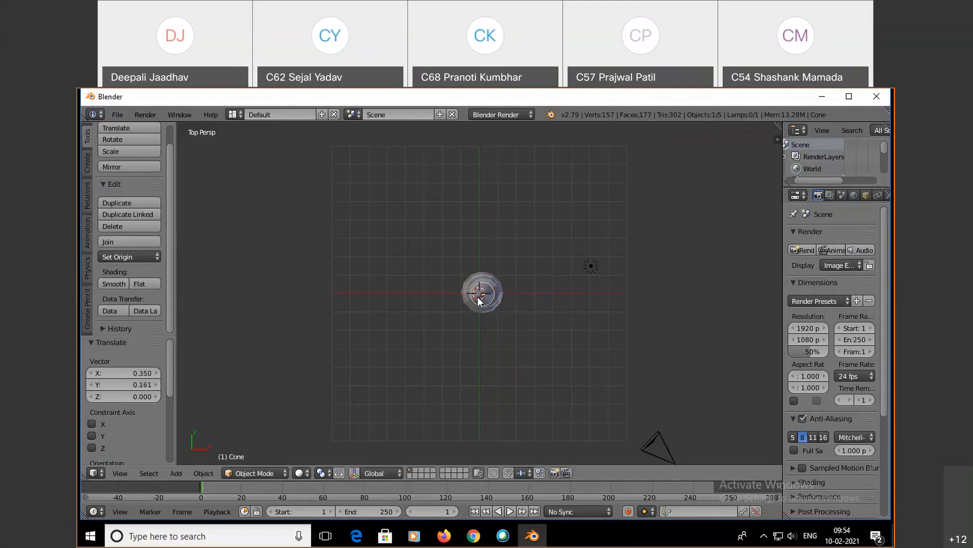
pyautogui.press('KP_1')
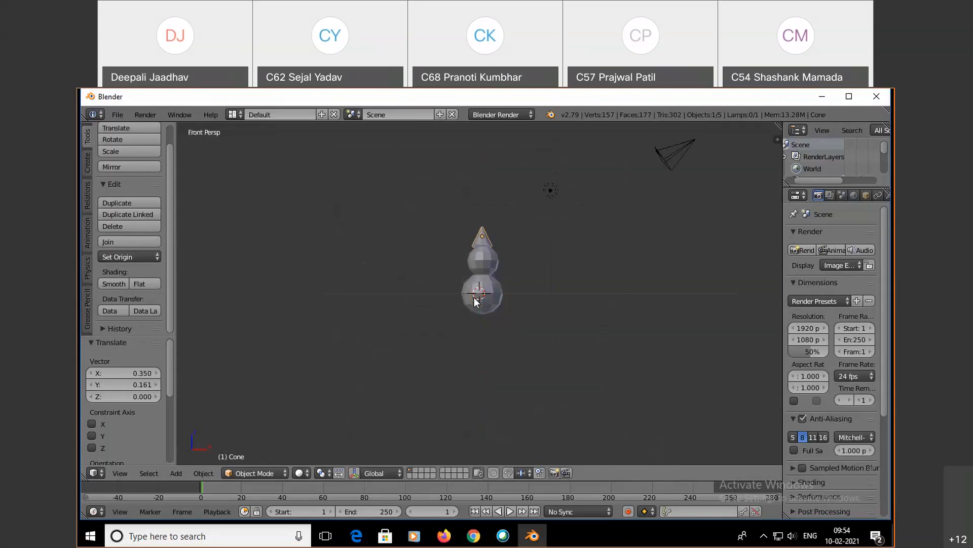
pyautogui.moveTo(378, 358); pyautogui.dragTo(458, 379, button='middle')
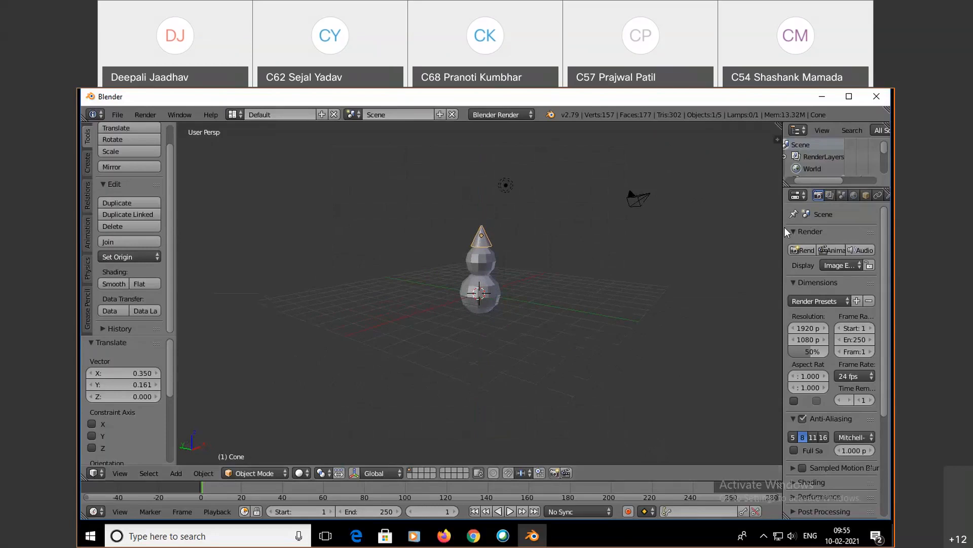
# Widen the properties editor and give the bottom sphere a new material with a pink diffuse colour
pyautogui.moveTo(783, 230); pyautogui.dragTo(701, 229)
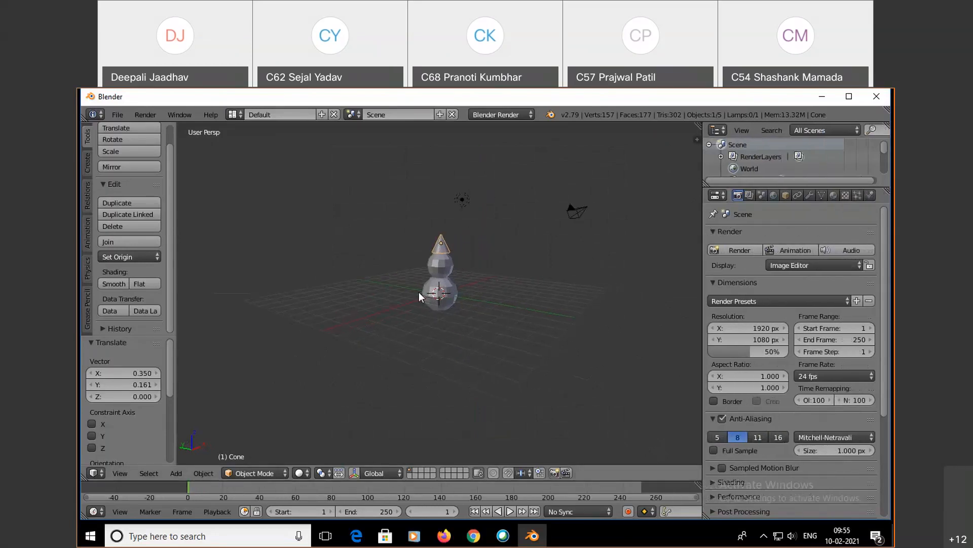
pyautogui.rightClick(433, 294)
pyautogui.rightClick(442, 260)
pyautogui.rightClick(439, 297)
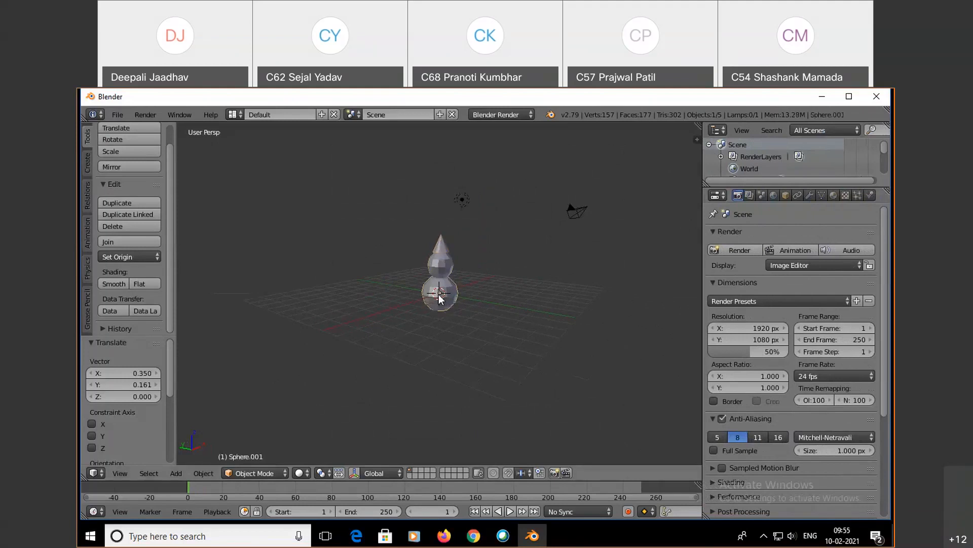
pyautogui.click(834, 195)
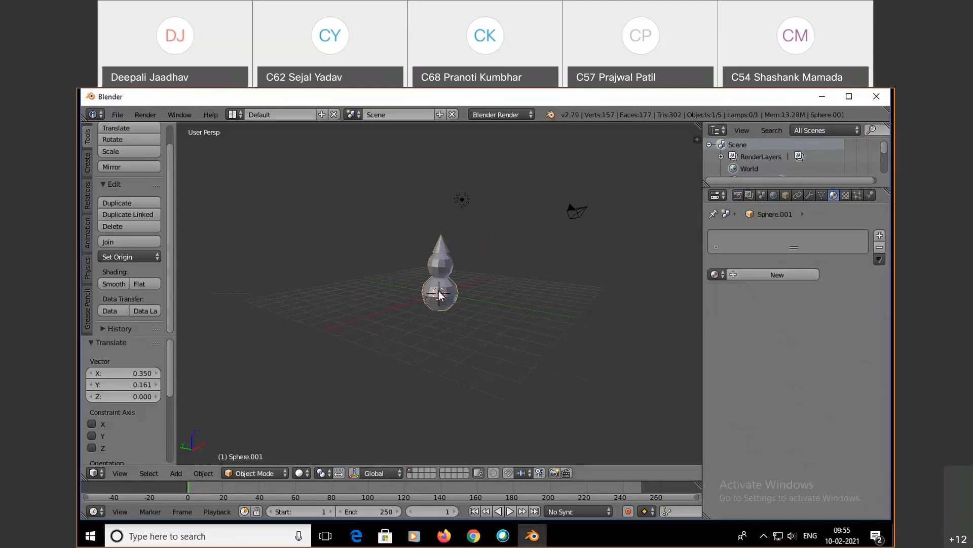
pyautogui.click(756, 276)
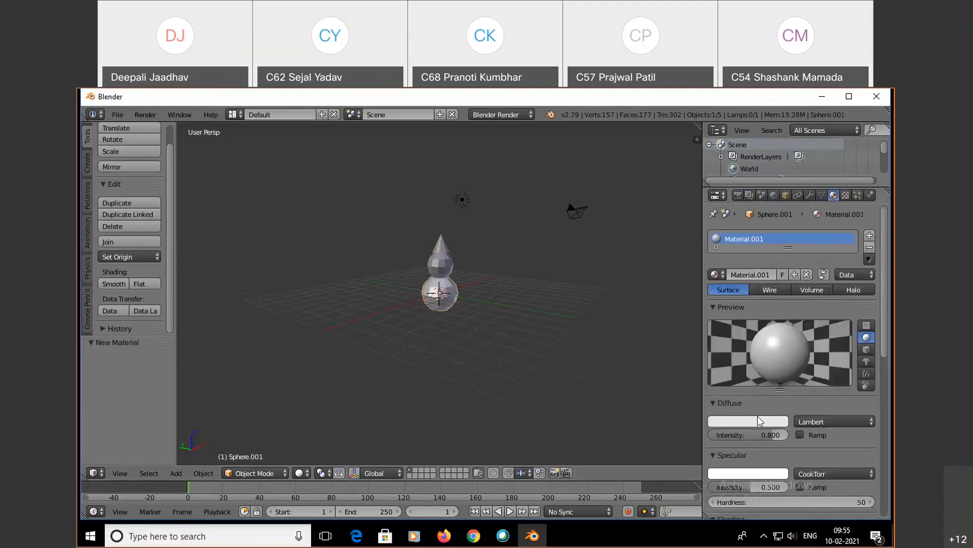
pyautogui.scroll(-1, 761, 419)
pyautogui.click(752, 399)
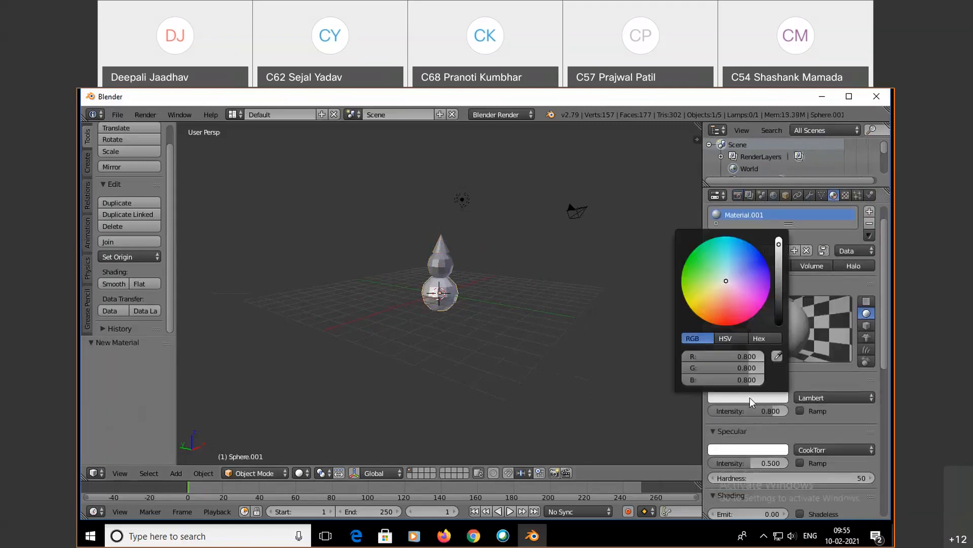
pyautogui.click(750, 296)
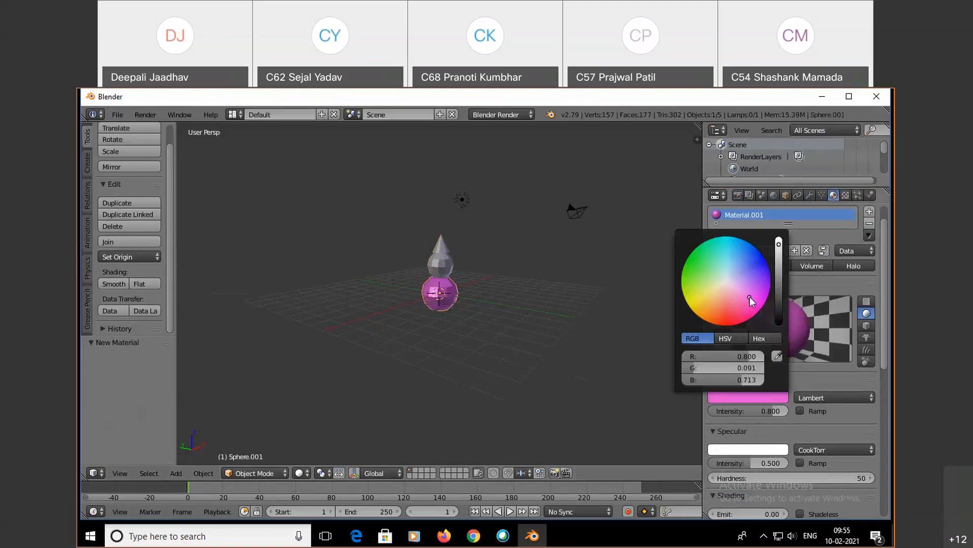
pyautogui.click(746, 306)
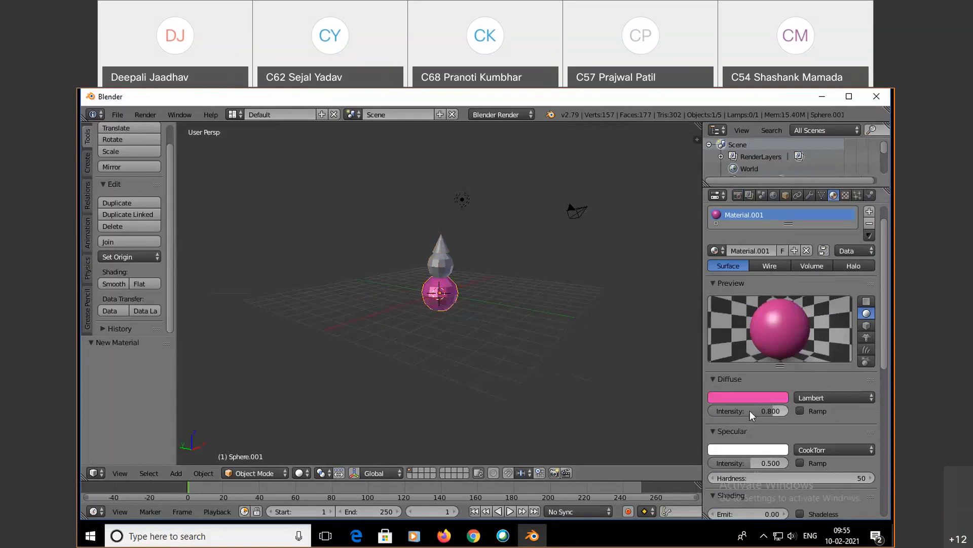
# Set the pink material's diffuse intensity to 0.6 and look through its remaining settings
pyautogui.click(775, 410)
pyautogui.press('BackSpace')
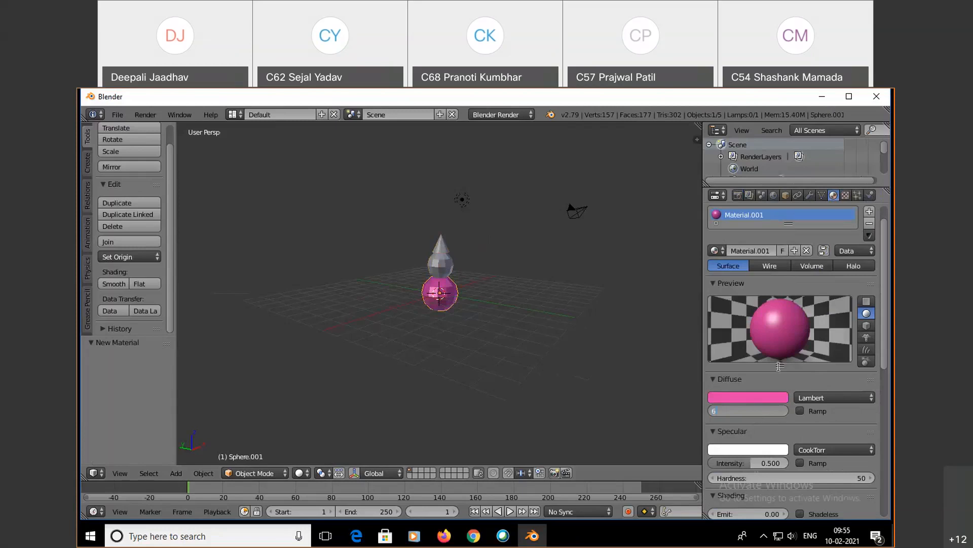
pyautogui.press('BackSpace')
pyautogui.write('.0')
pyautogui.press('Return')
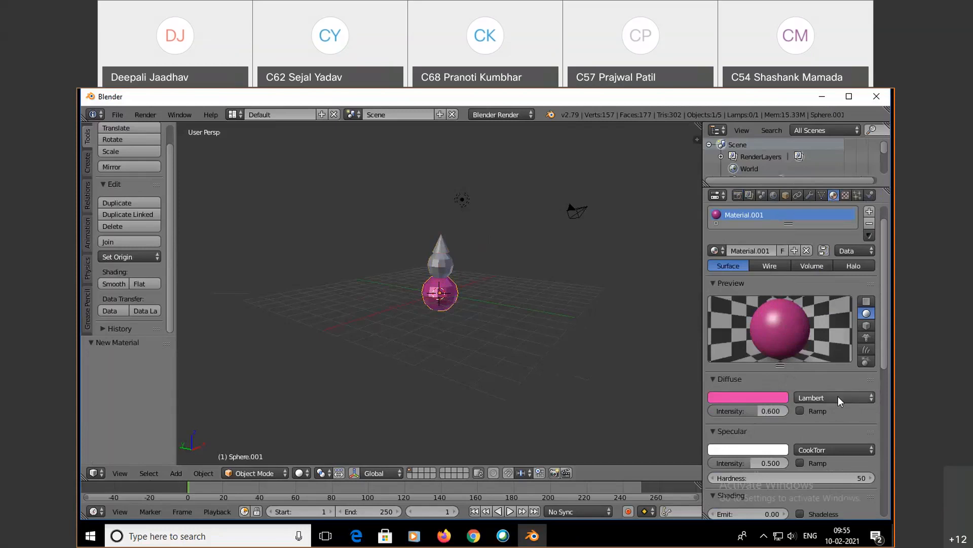
pyautogui.scroll(-3, 780, 442)
pyautogui.scroll(-10, 780, 442)
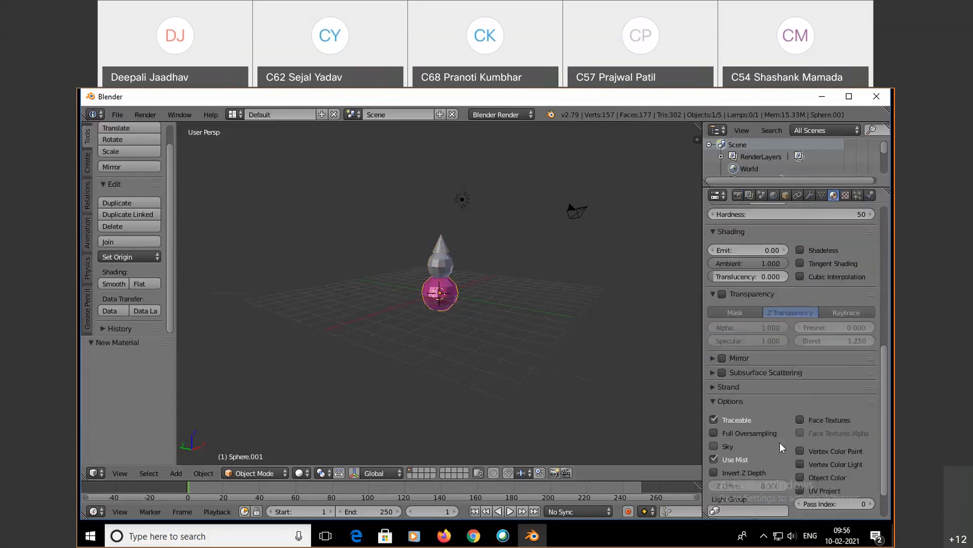
pyautogui.scroll(6, 779, 443)
pyautogui.scroll(8, 780, 442)
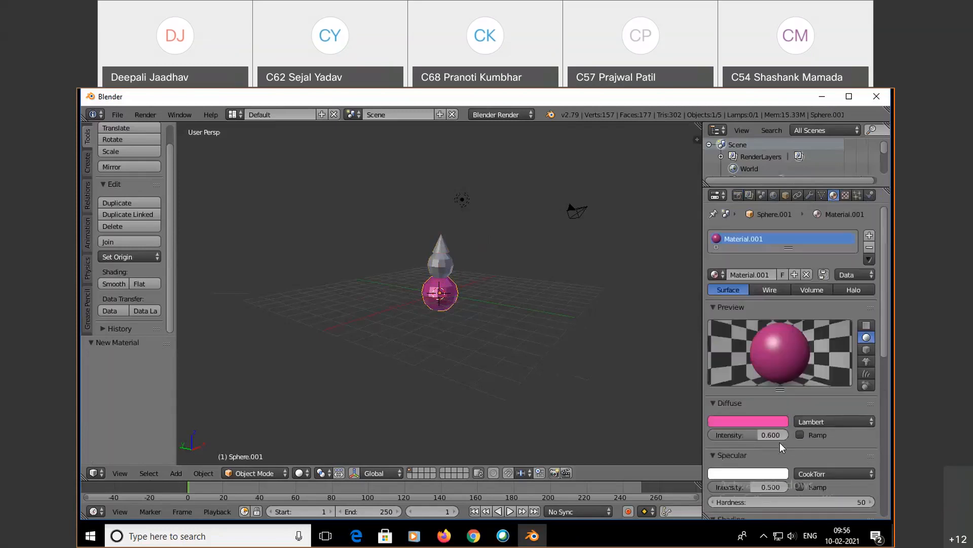
# Give the upper sphere a new material with a green diffuse colour of about R 0.120, G 0.800, B 0.035
pyautogui.rightClick(434, 266)
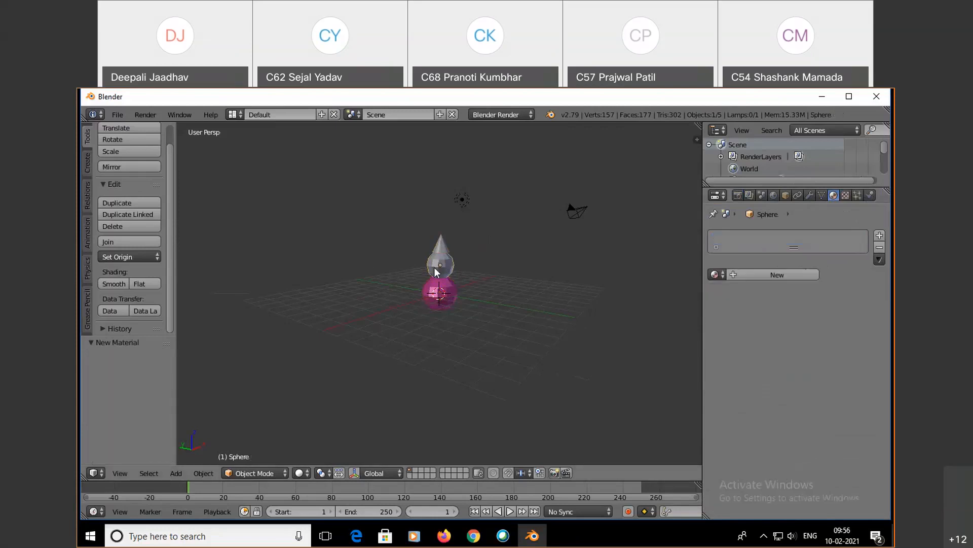
pyautogui.click(762, 278)
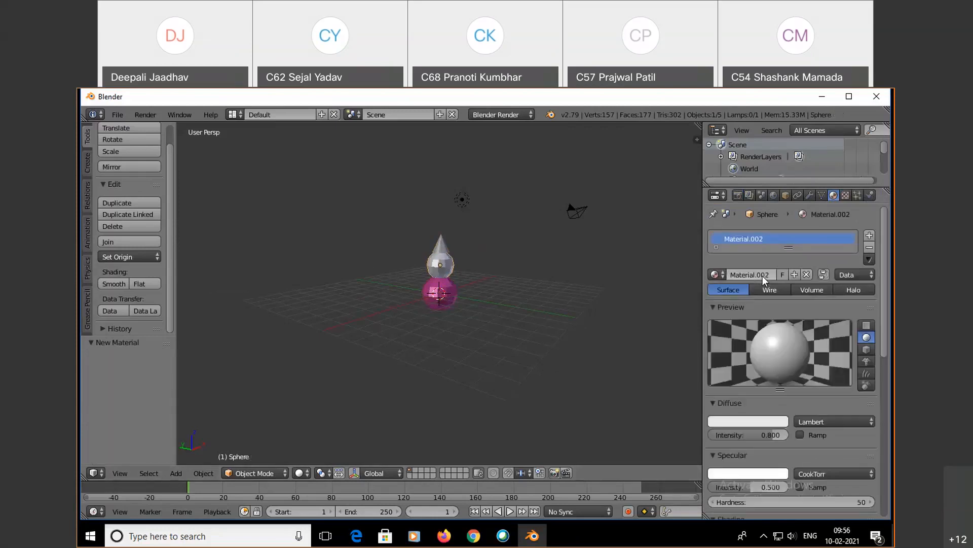
pyautogui.click(768, 421)
pyautogui.click(694, 296)
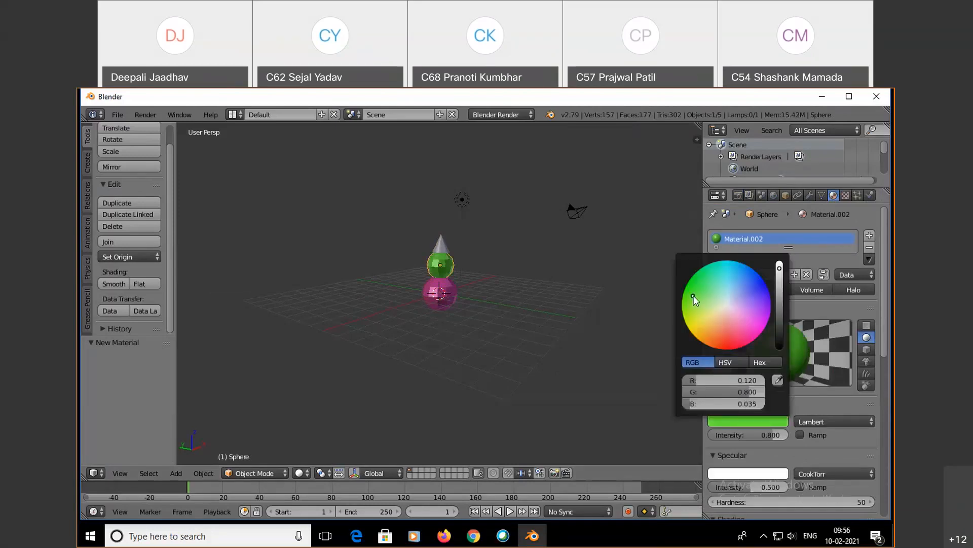
# Give the cone a new material with a violet-blue diffuse colour
pyautogui.rightClick(446, 245)
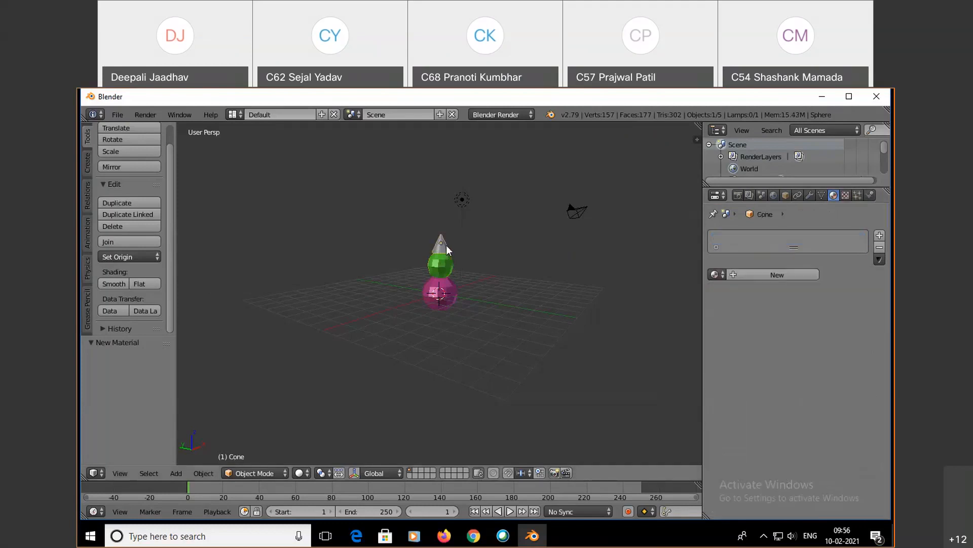
pyautogui.click(793, 275)
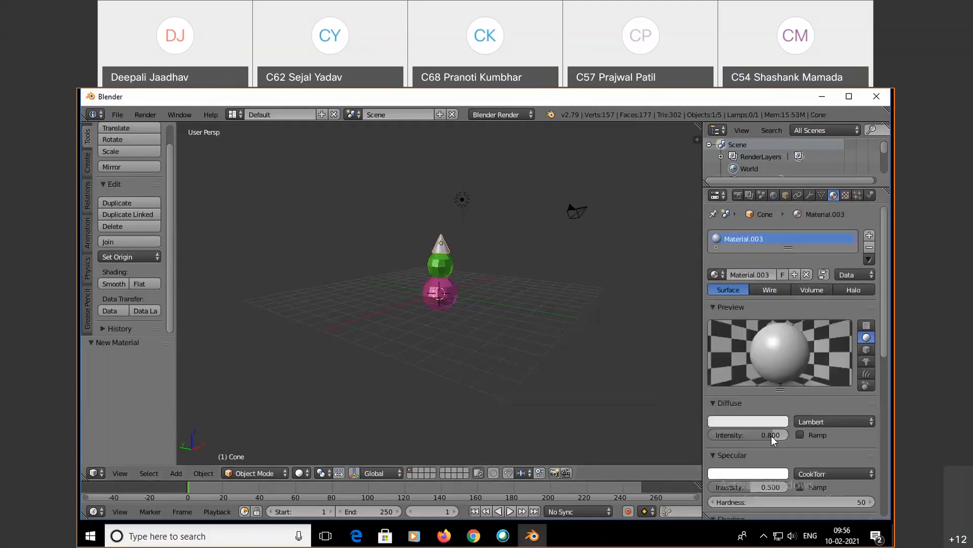
pyautogui.click(753, 421)
pyautogui.click(760, 299)
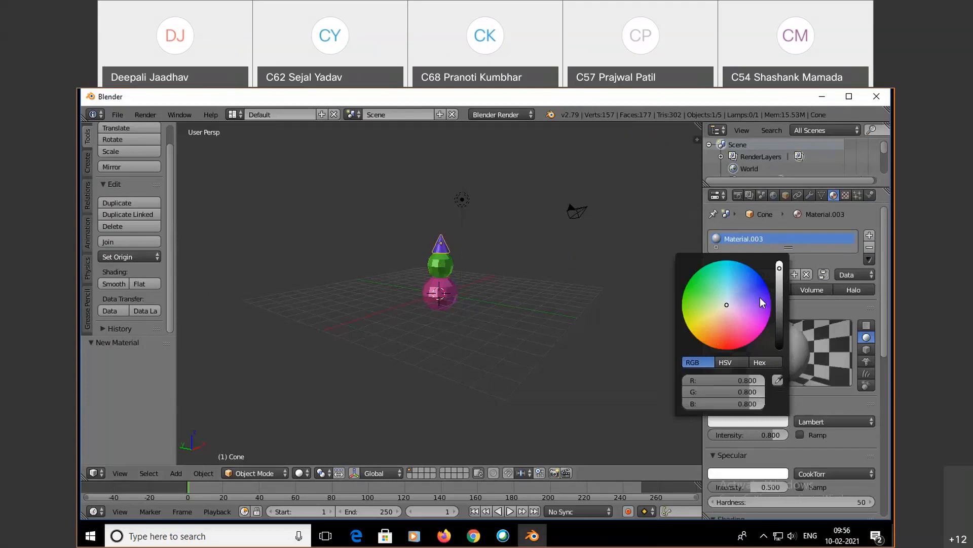
pyautogui.click(759, 299)
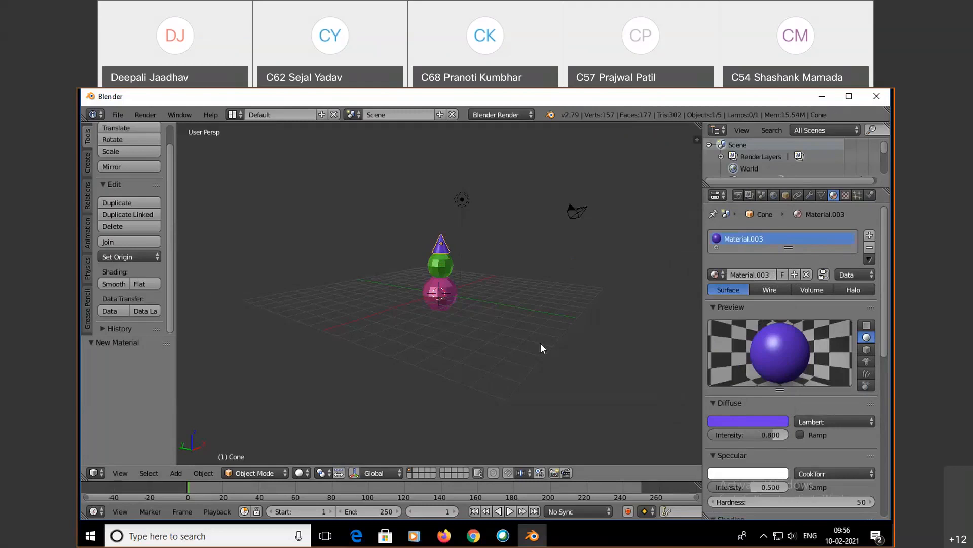
# Check the coloured figure in camera view and top view, cycling the selection through its overlapping parts
pyautogui.press('KP_0')
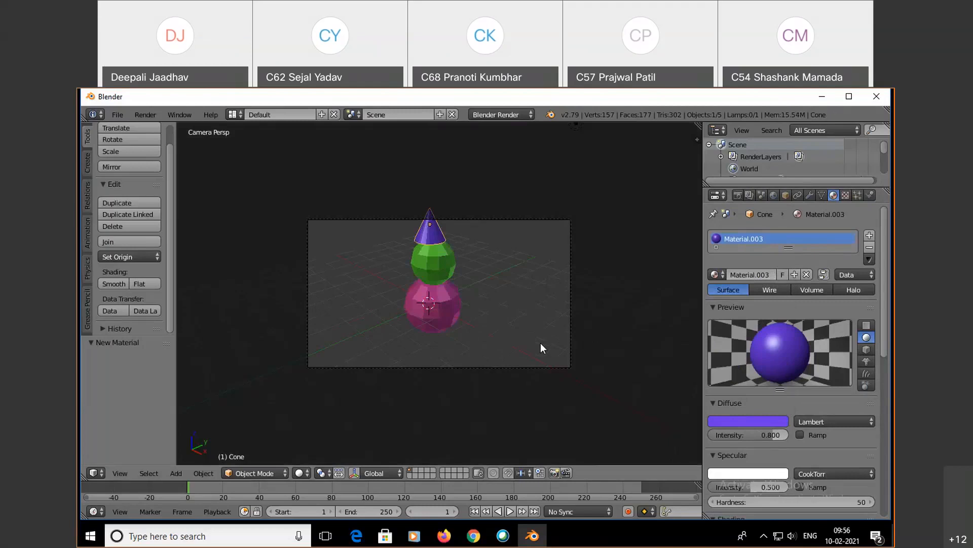
pyautogui.press('KP_0')
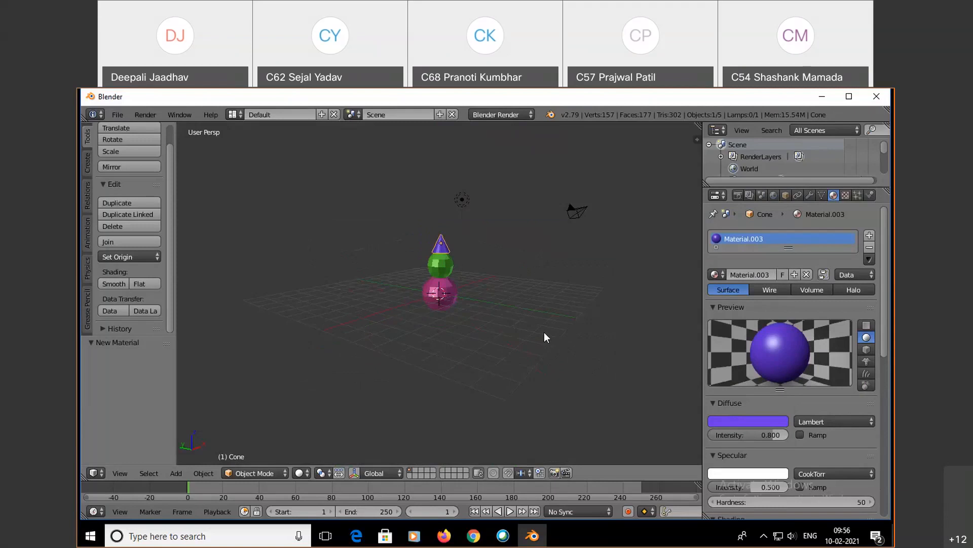
pyautogui.press('KP_7')
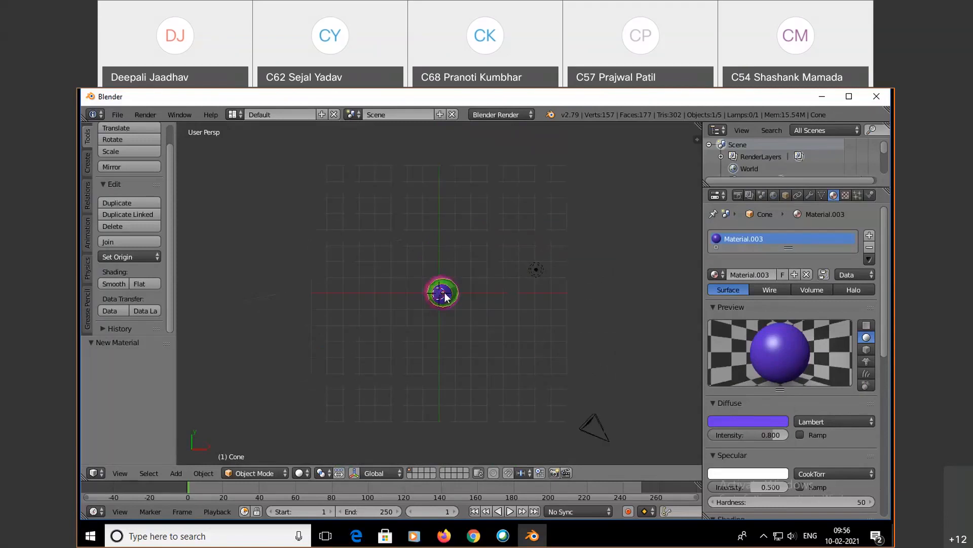
pyautogui.rightClick(446, 294)
pyautogui.rightClick(445, 294)
pyautogui.rightClick(446, 293)
pyautogui.rightClick(446, 294)
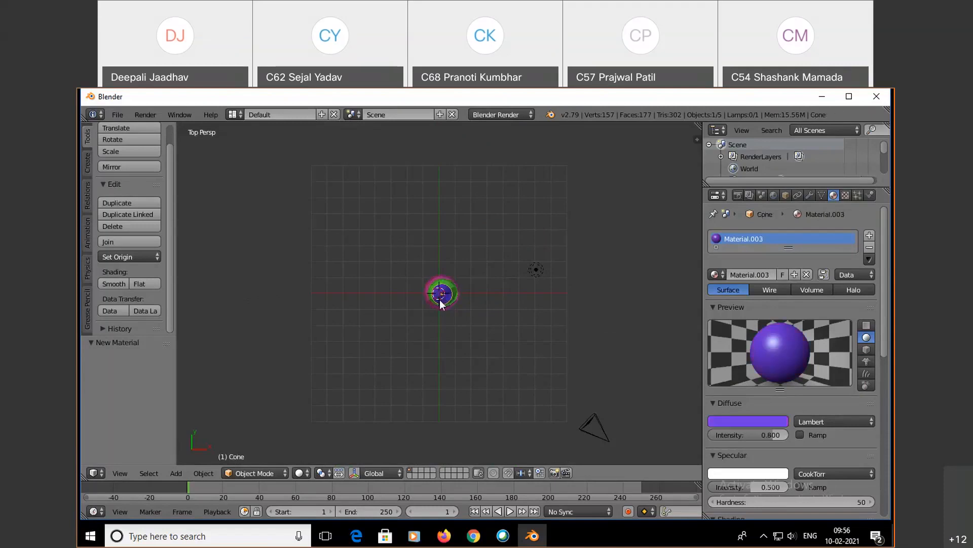
# Cycle the selection through the figure's overlapping parts from above and inspect the figure from the front
pyautogui.rightClick(446, 295)
pyautogui.rightClick(450, 293)
pyautogui.rightClick(449, 294)
pyautogui.rightClick(445, 296)
pyautogui.rightClick(445, 296)
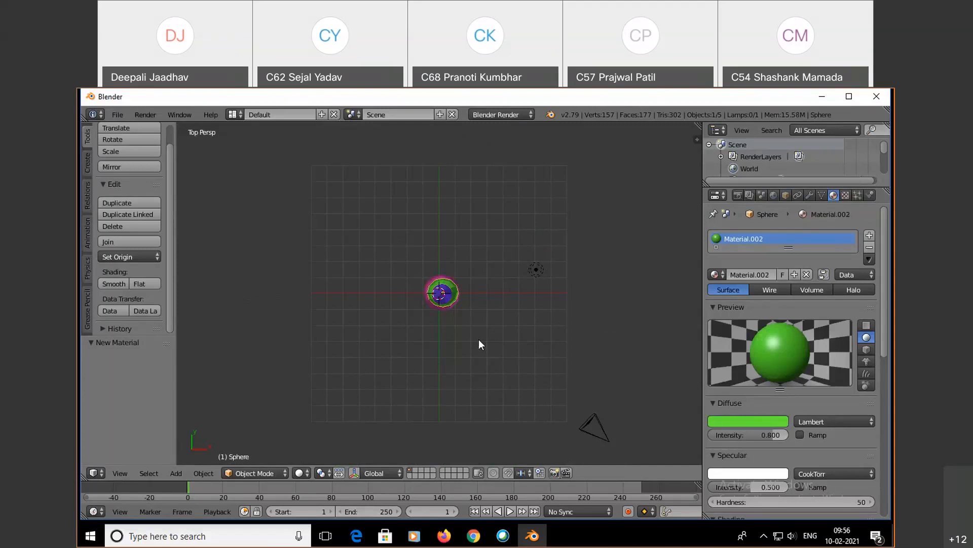
pyautogui.press('KP_1')
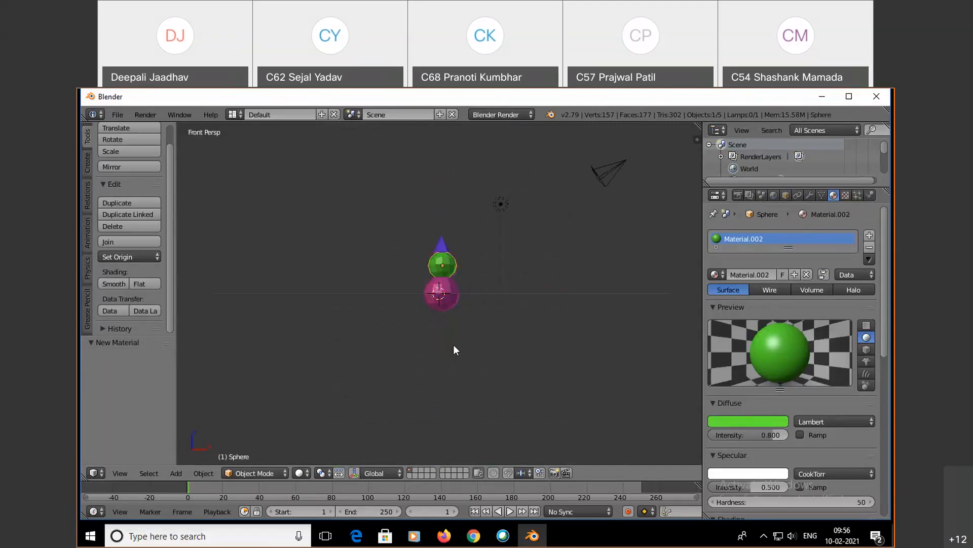
# Lower the pink sphere, the green sphere by about 0.73 and the cone by about 0.81 along Z, and check the restacked figure through the camera
pyautogui.moveTo(453, 345); pyautogui.dragTo(511, 374, button='middle')
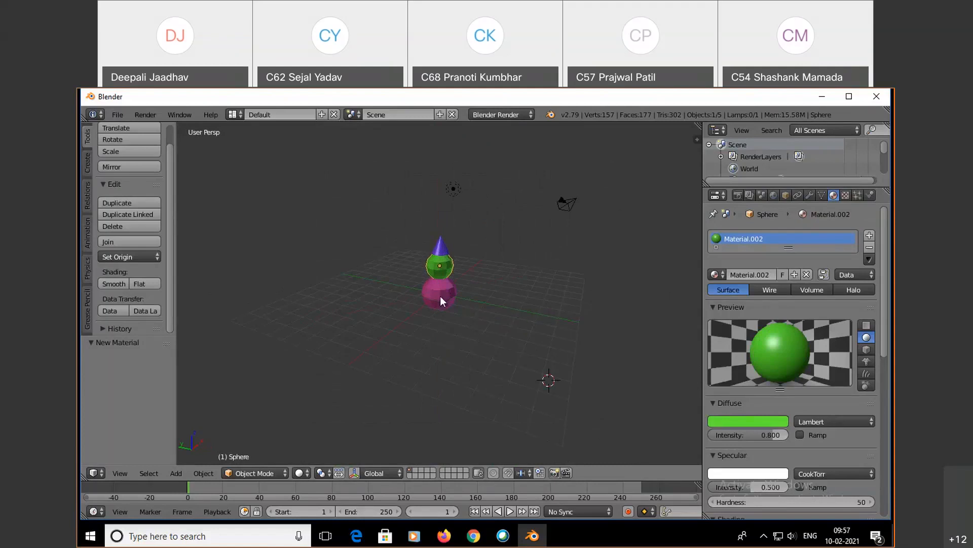
pyautogui.moveTo(440, 296); pyautogui.dragTo(440, 291, button='right')
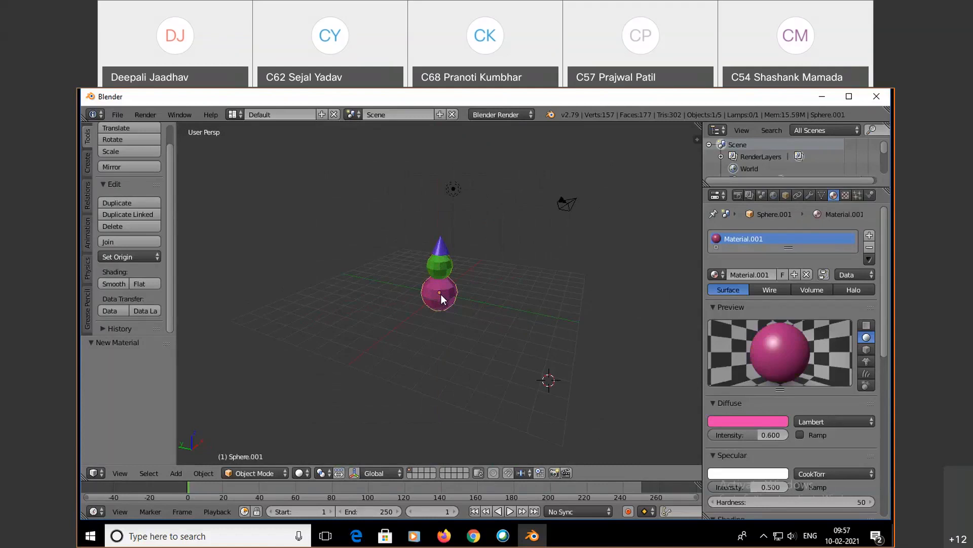
pyautogui.moveTo(439, 293)
pyautogui.mouseDown(button='right')
pyautogui.moveTo(439, 272)
pyautogui.moveTo(438, 302)
pyautogui.moveTo(439, 284)
pyautogui.mouseUp(button='right')
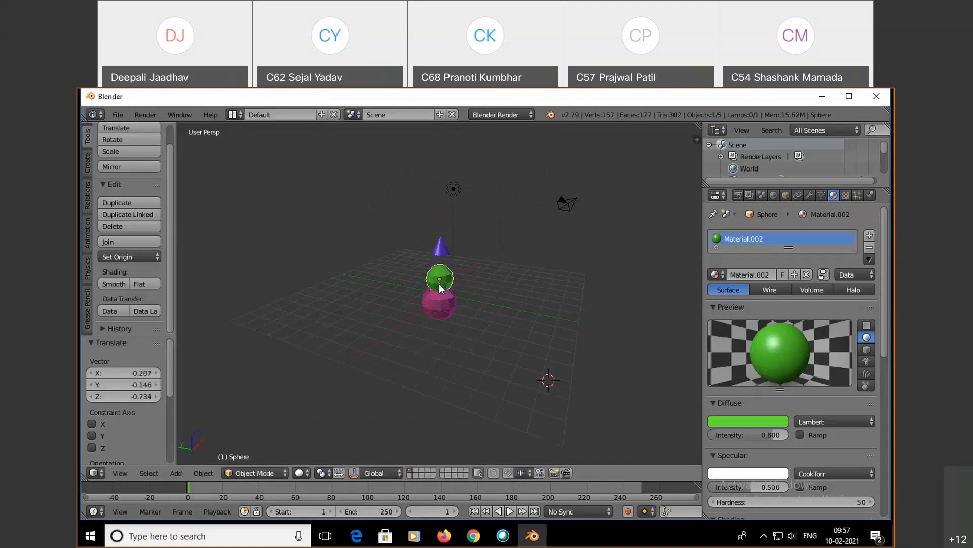
pyautogui.moveTo(441, 250); pyautogui.dragTo(442, 264, button='right')
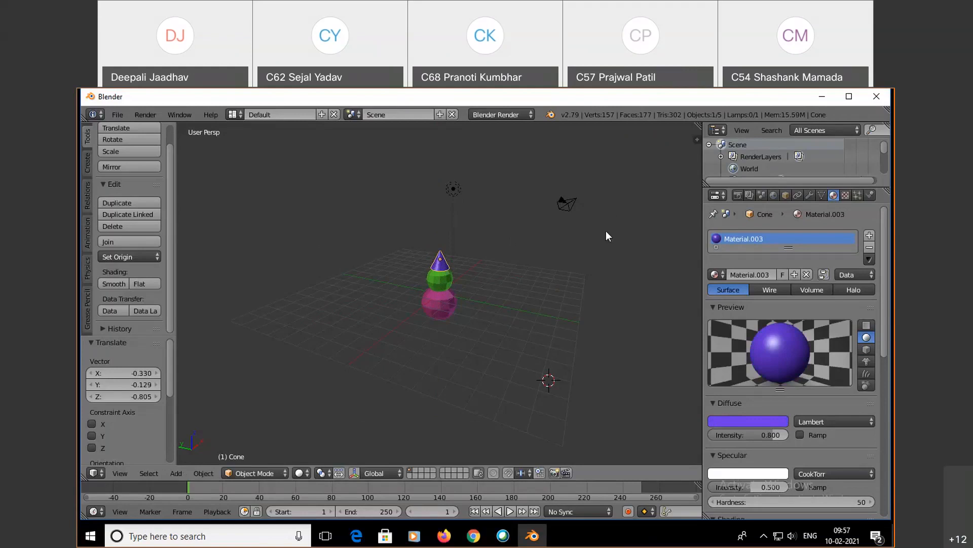
pyautogui.press('KP_0')
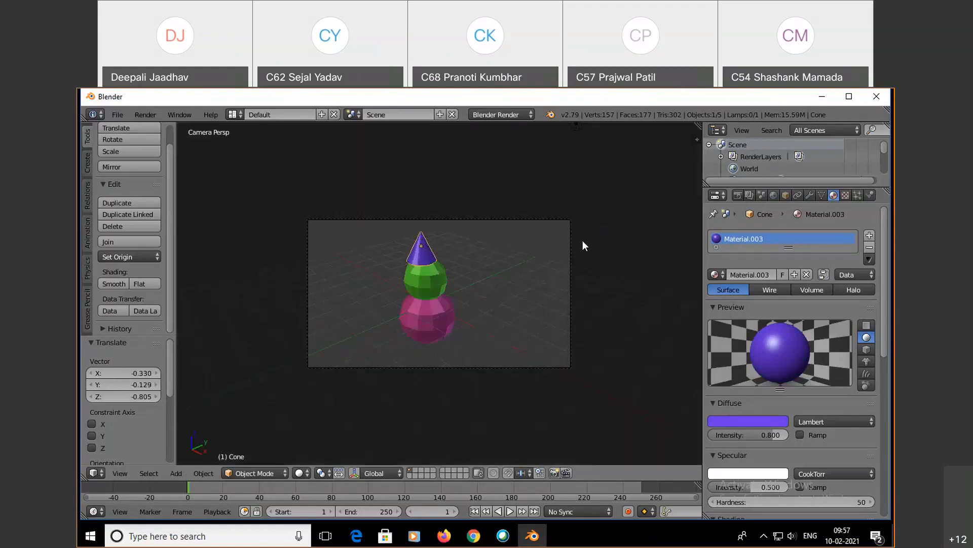
pyautogui.press('KP_0')
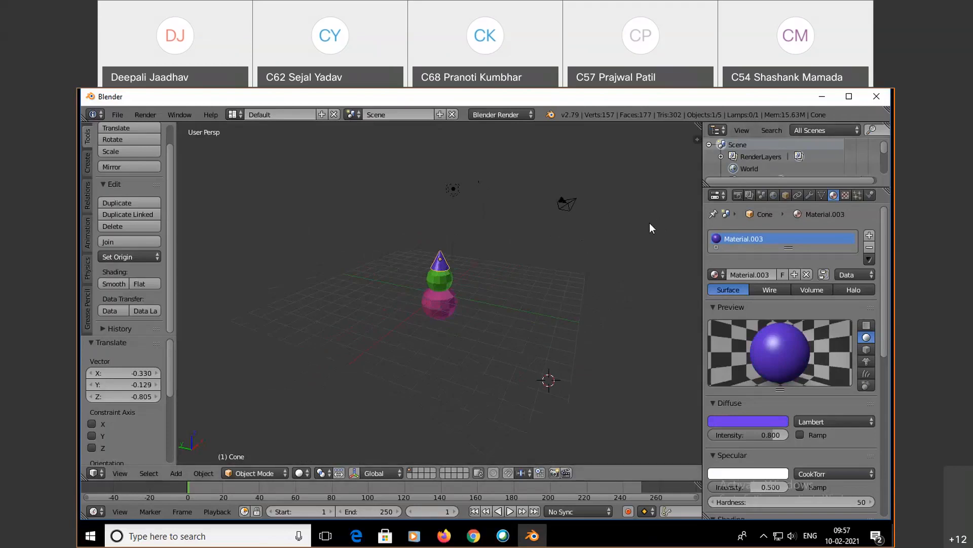
# Set the scene's render output folder to D:\CG Prac\
pyautogui.click(737, 196)
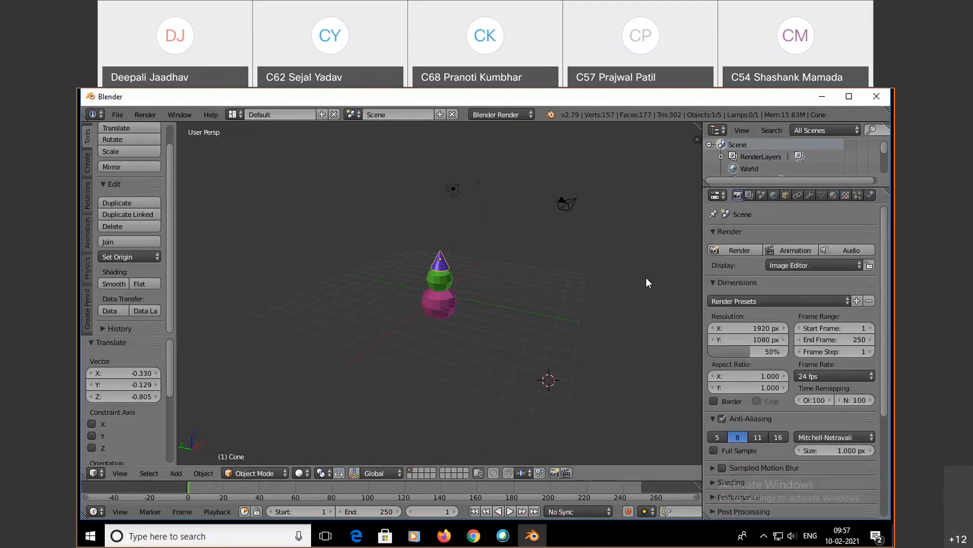
pyautogui.scroll(-1, 668, 329)
pyautogui.scroll(2, 669, 330)
pyautogui.scroll(1, 668, 330)
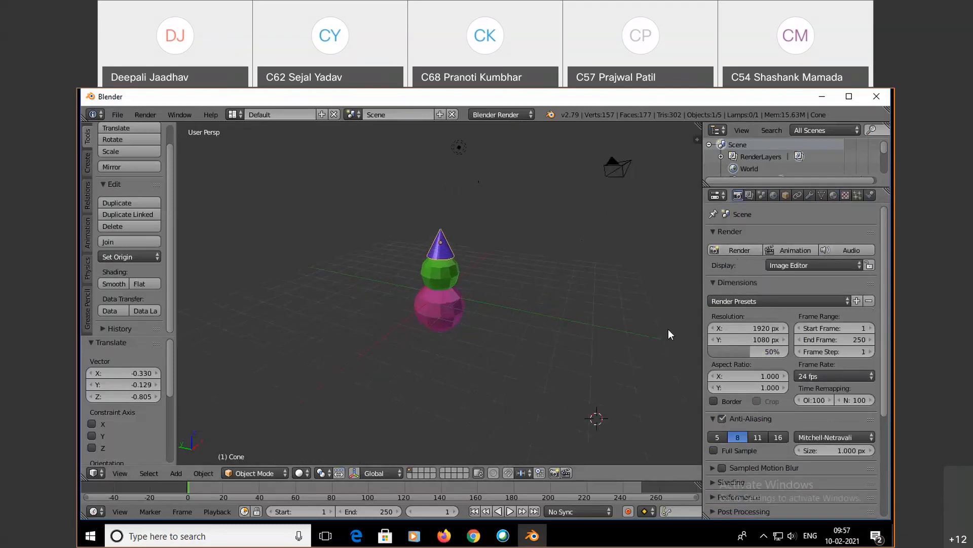
pyautogui.scroll(-6, 841, 349)
pyautogui.scroll(-1, 838, 348)
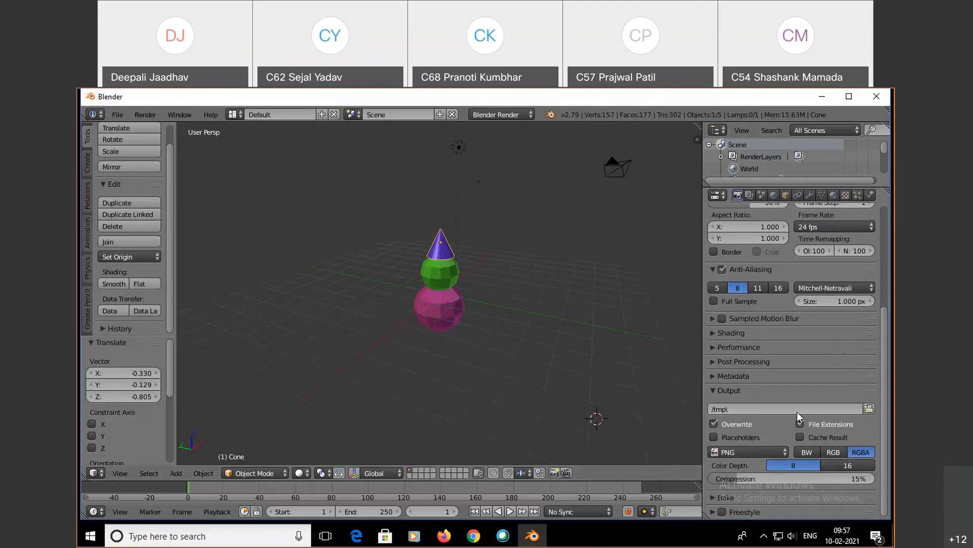
pyautogui.click(716, 391)
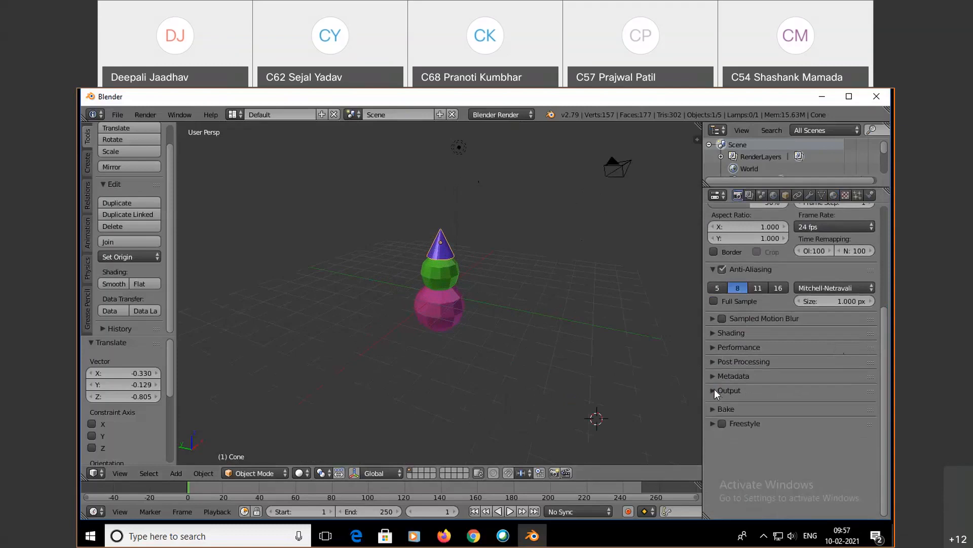
pyautogui.click(714, 389)
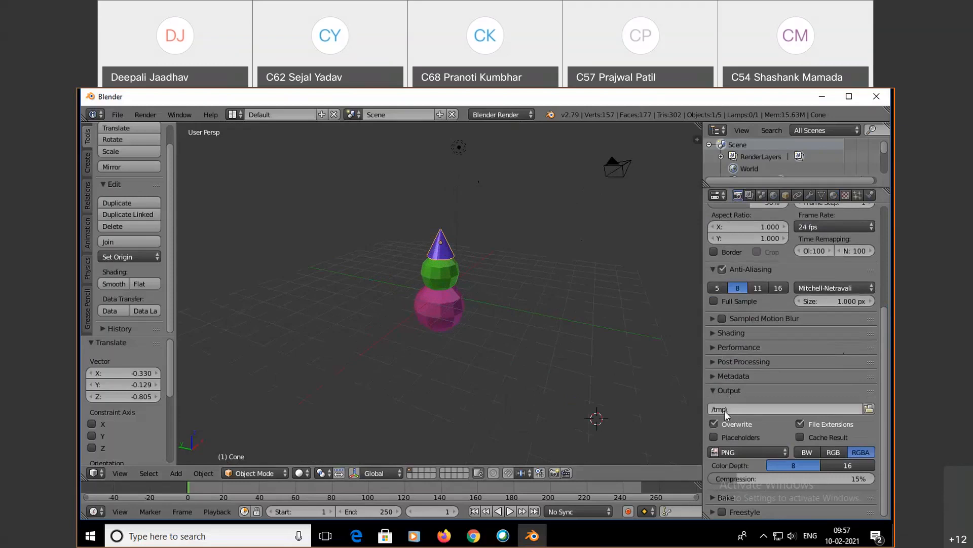
pyautogui.click(868, 409)
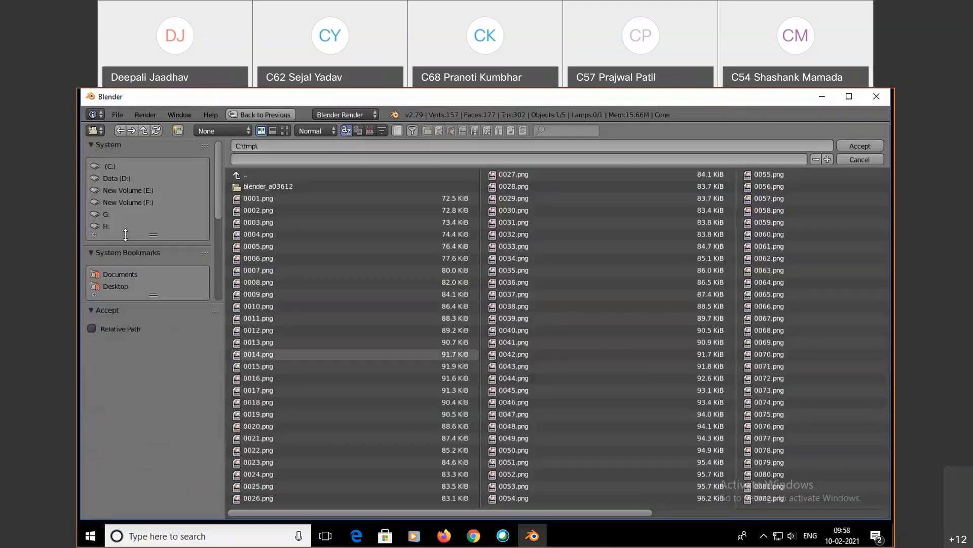
pyautogui.click(122, 177)
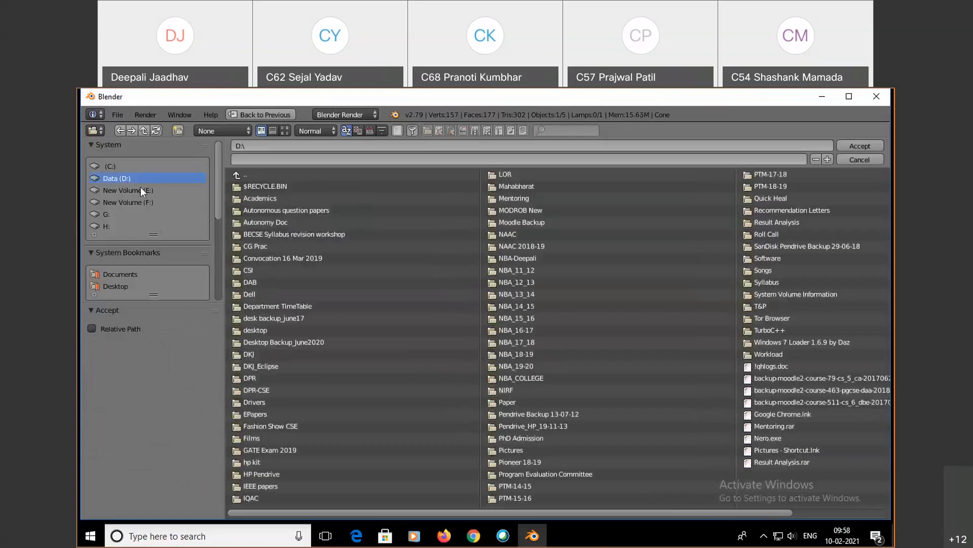
pyautogui.doubleClick(251, 246)
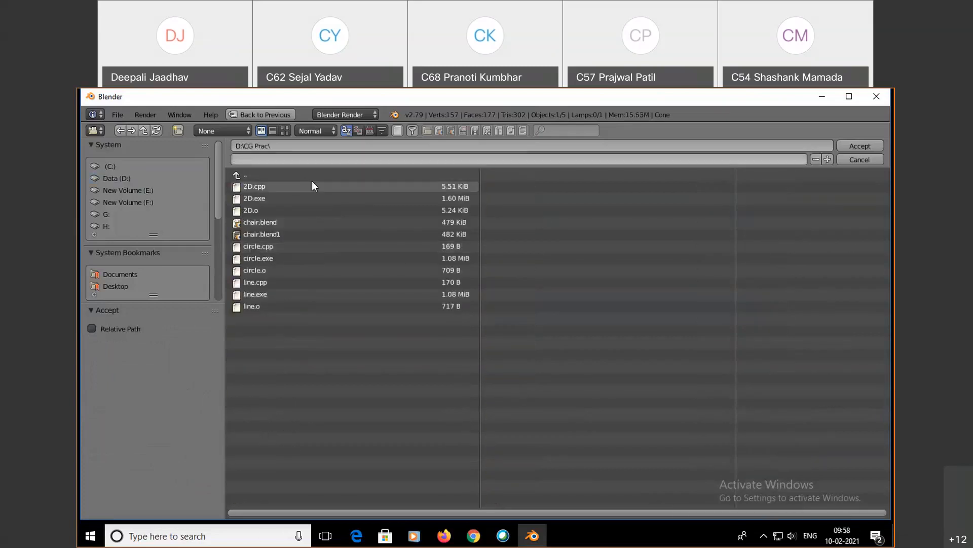
pyautogui.click(849, 145)
# Set the render output file format to JPEG
pyautogui.scroll(-5, 785, 403)
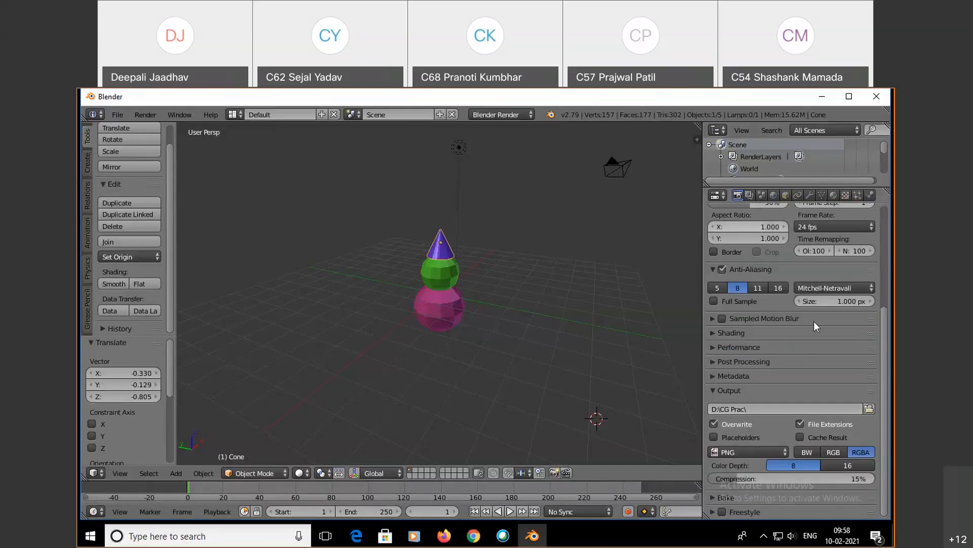
pyautogui.click(771, 451)
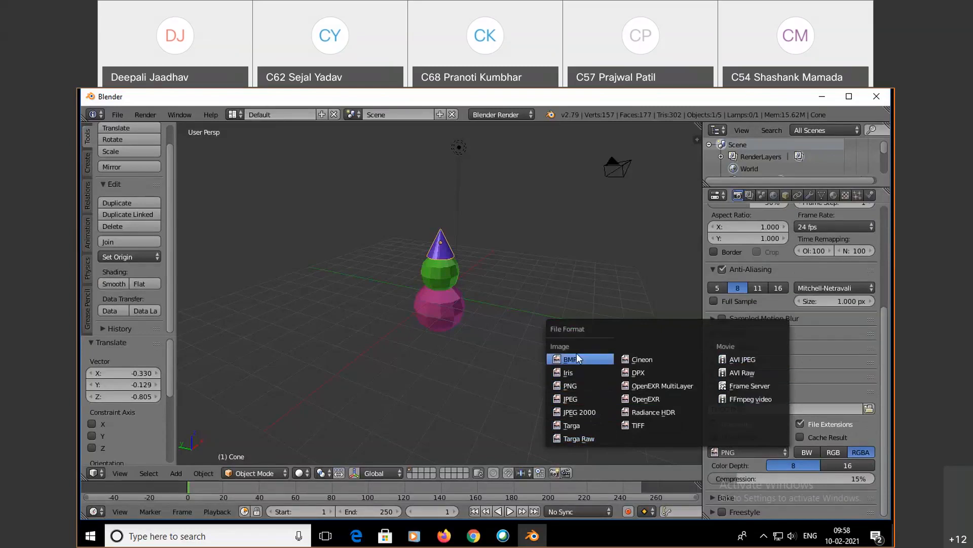
pyautogui.click(577, 397)
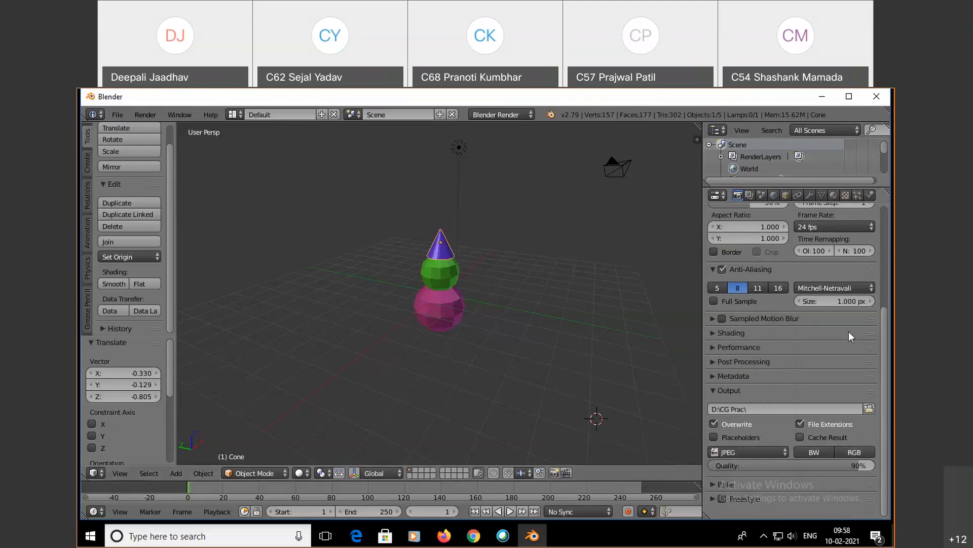
# Render a still image of the coloured figure
pyautogui.scroll(6, 837, 318)
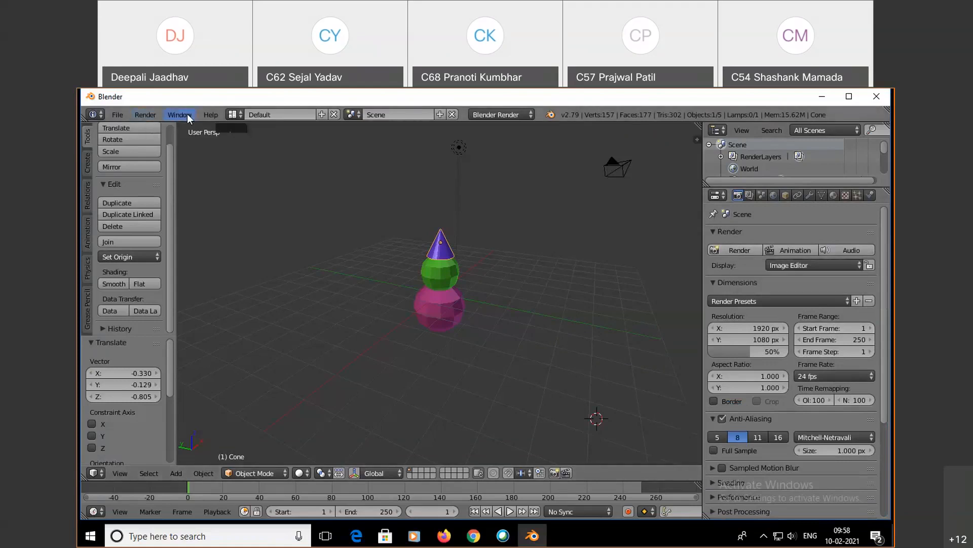
pyautogui.click(146, 115)
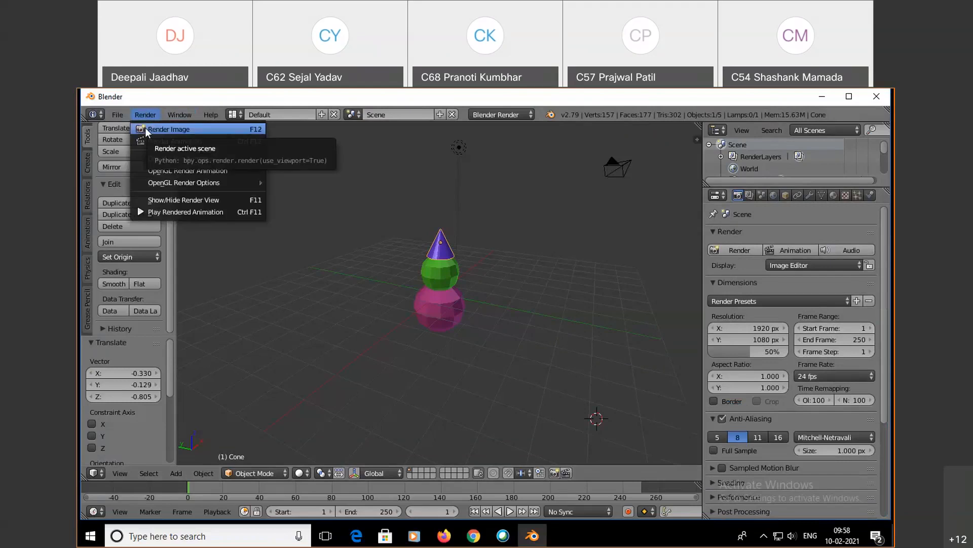
pyautogui.click(744, 250)
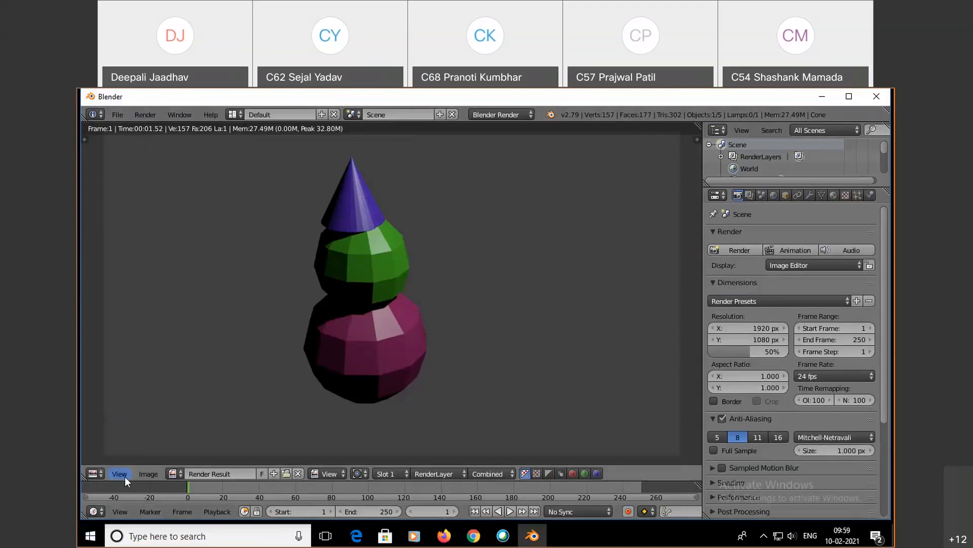
# Save the rendered image as s4- 1.jpg in the D:\CG Prac folder
pyautogui.click(140, 473)
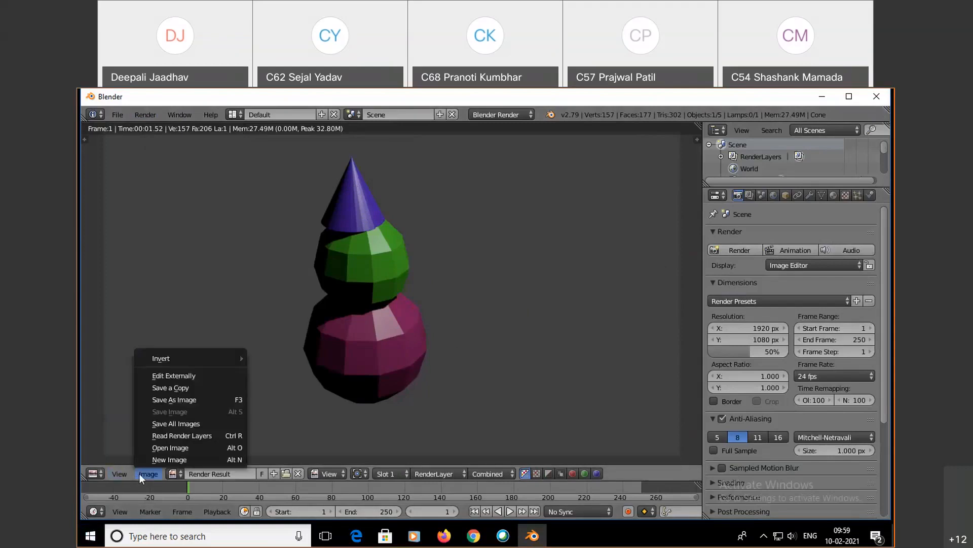
pyautogui.click(161, 399)
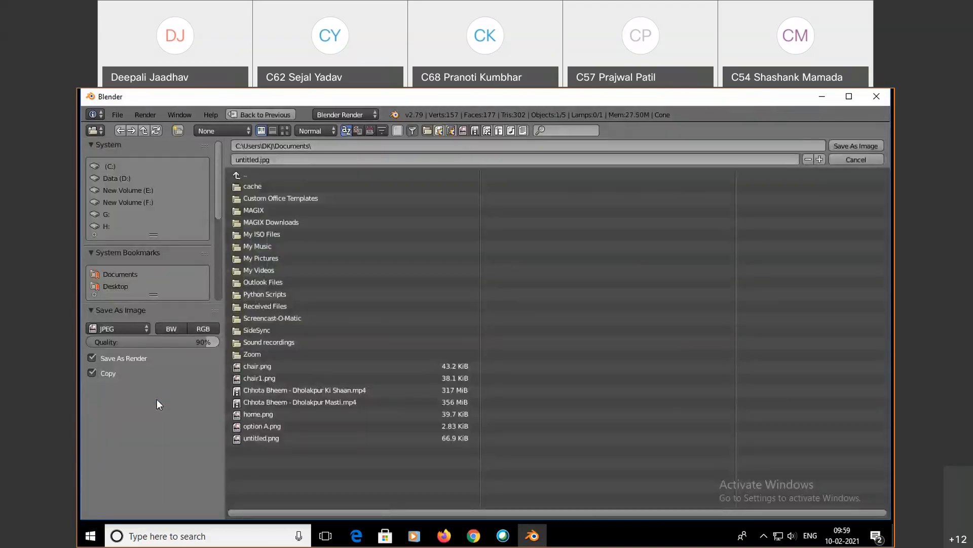
pyautogui.click(258, 159)
pyautogui.moveTo(258, 159); pyautogui.dragTo(229, 166)
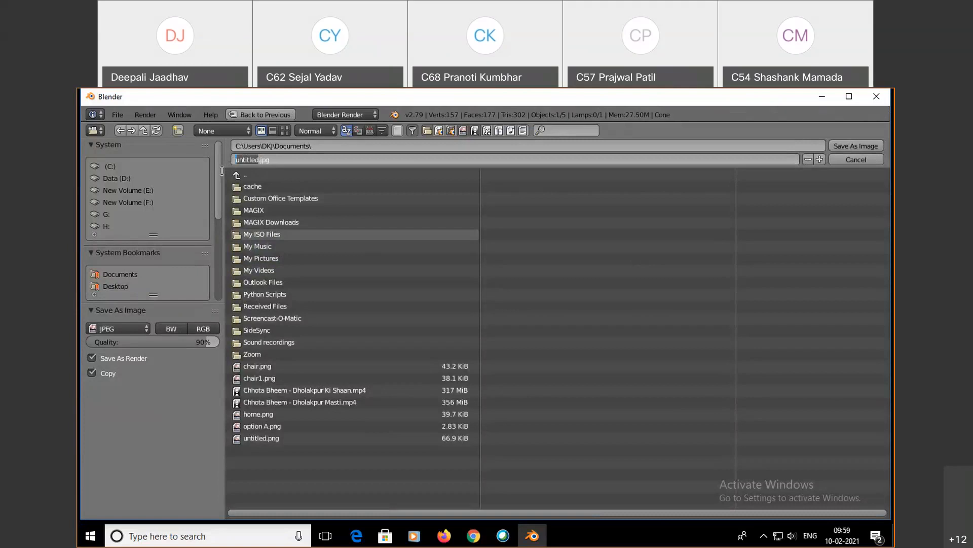
pyautogui.write('s4-1')
pyautogui.click(109, 177)
pyautogui.click(109, 178)
pyautogui.click(273, 247)
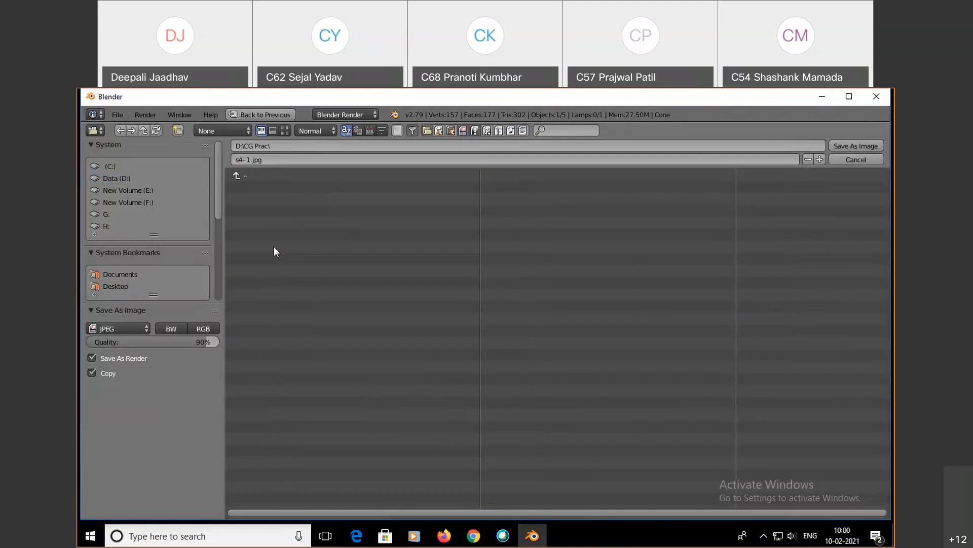
pyautogui.click(855, 143)
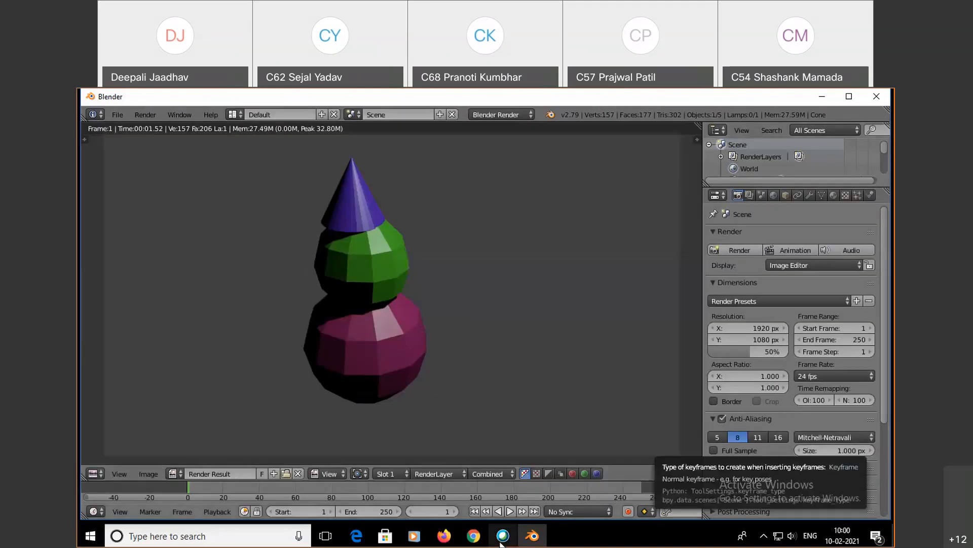
# Switch to File Explorer, view the saved image s4- 1 from the CG Prac folder on drive D, and close it
pyautogui.click(849, 97)
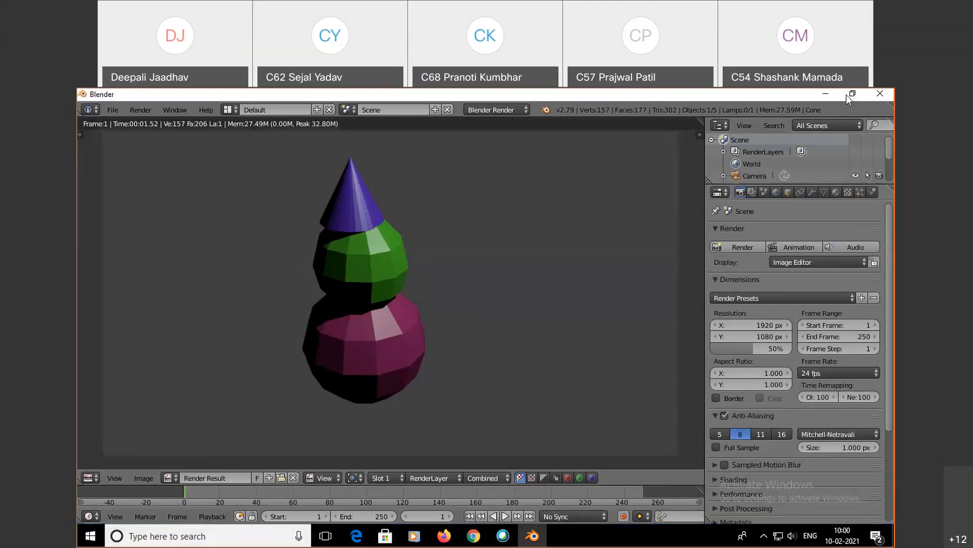
pyautogui.click(847, 94)
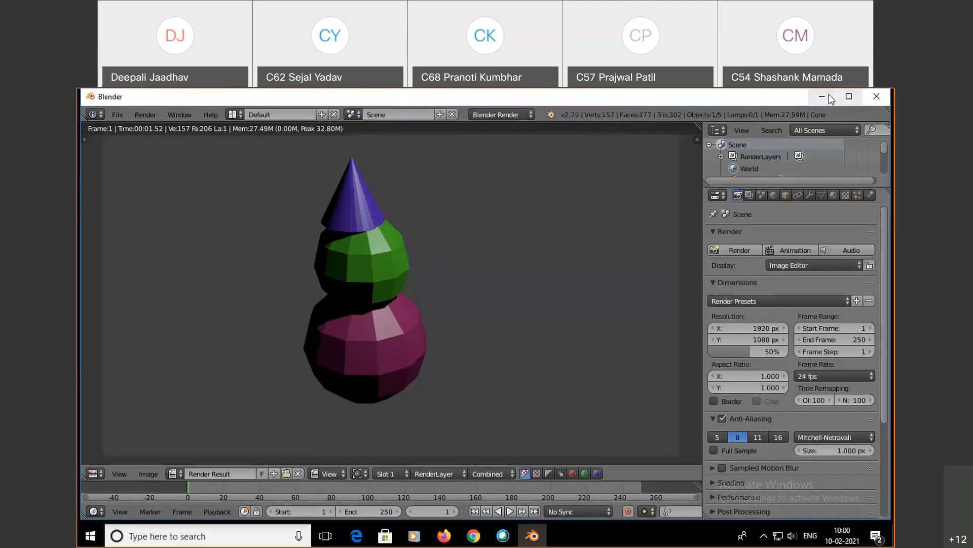
pyautogui.click(829, 94)
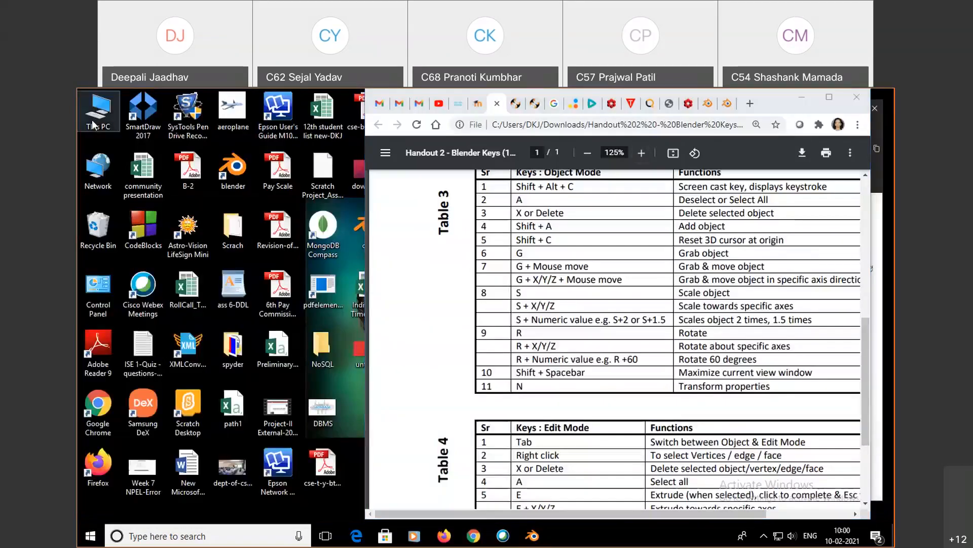
pyautogui.doubleClick(93, 124)
pyautogui.doubleClick(461, 265)
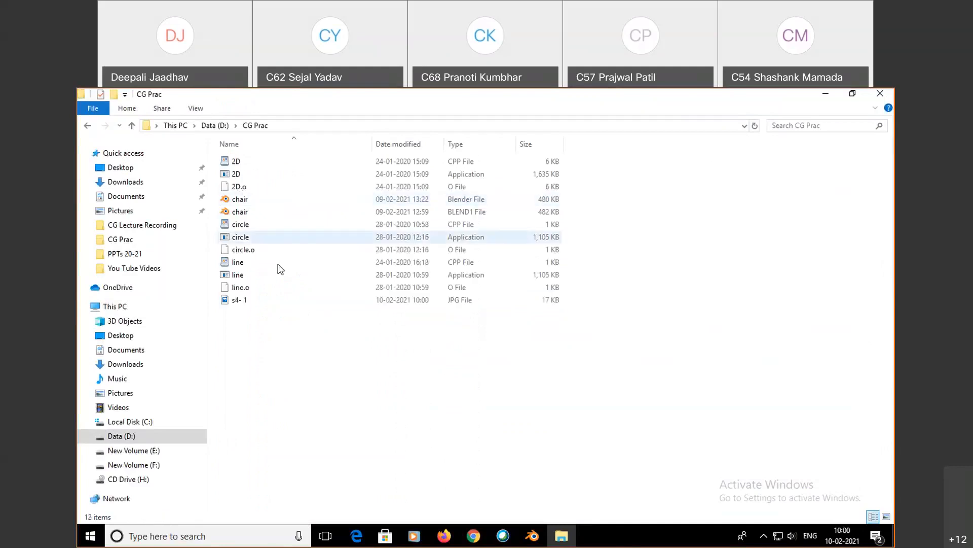
pyautogui.doubleClick(231, 304)
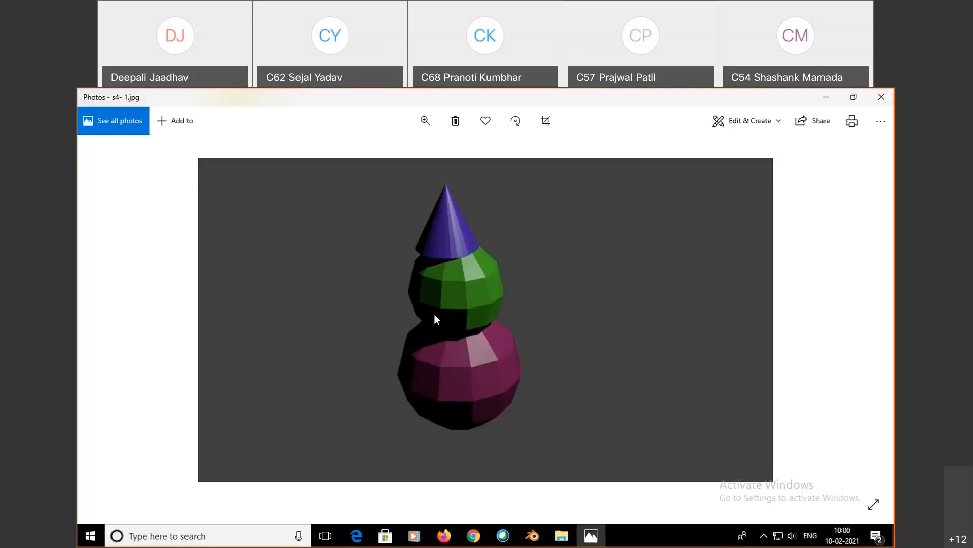
pyautogui.click(879, 95)
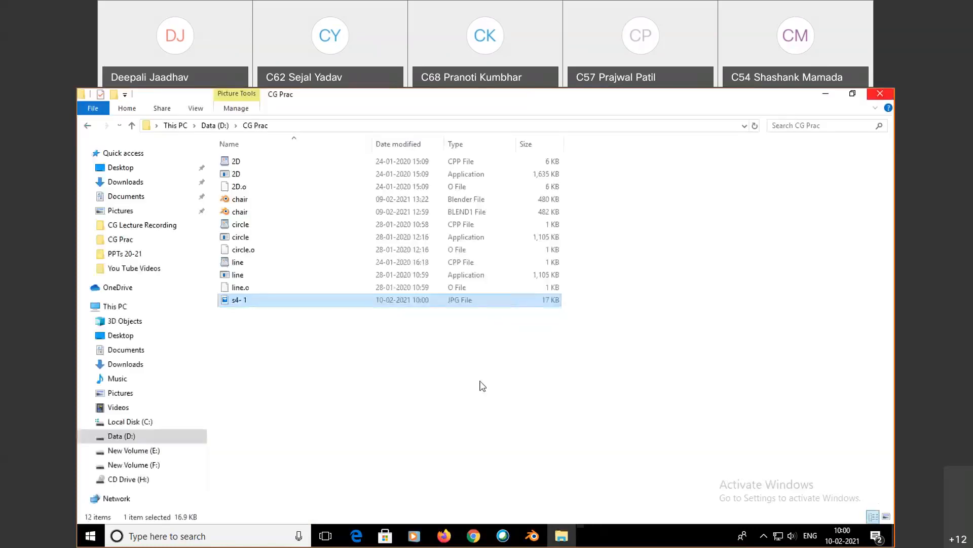
# Switch back to Blender and hide the render view to return to the 3D scene
pyautogui.click(531, 537)
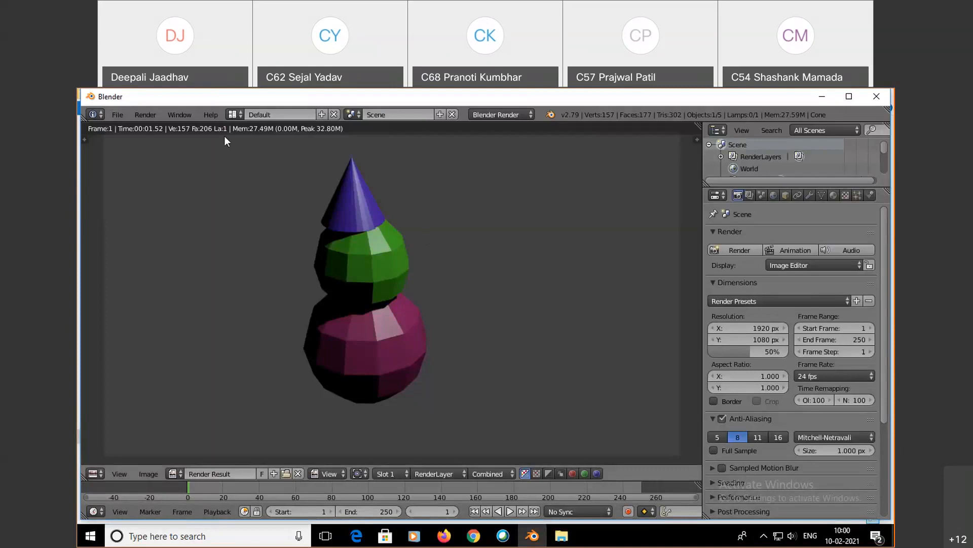
pyautogui.click(147, 115)
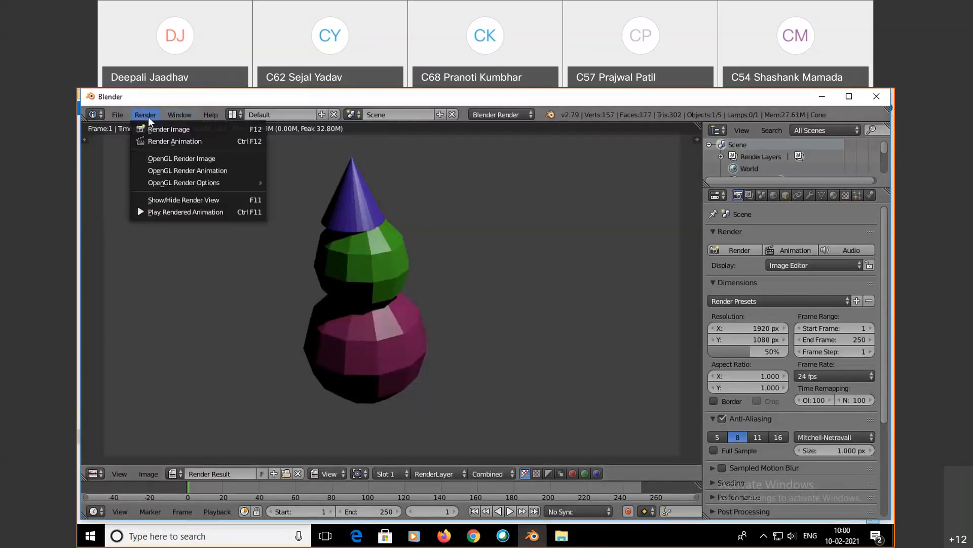
pyautogui.click(184, 199)
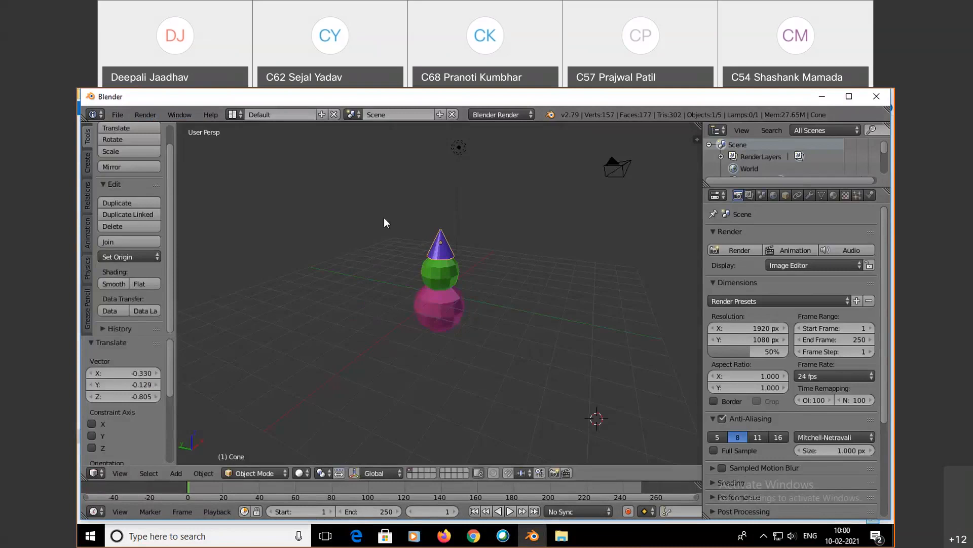
# Select the cone and set the viewport shading to Solid
pyautogui.moveTo(513, 343); pyautogui.dragTo(406, 343, button='middle')
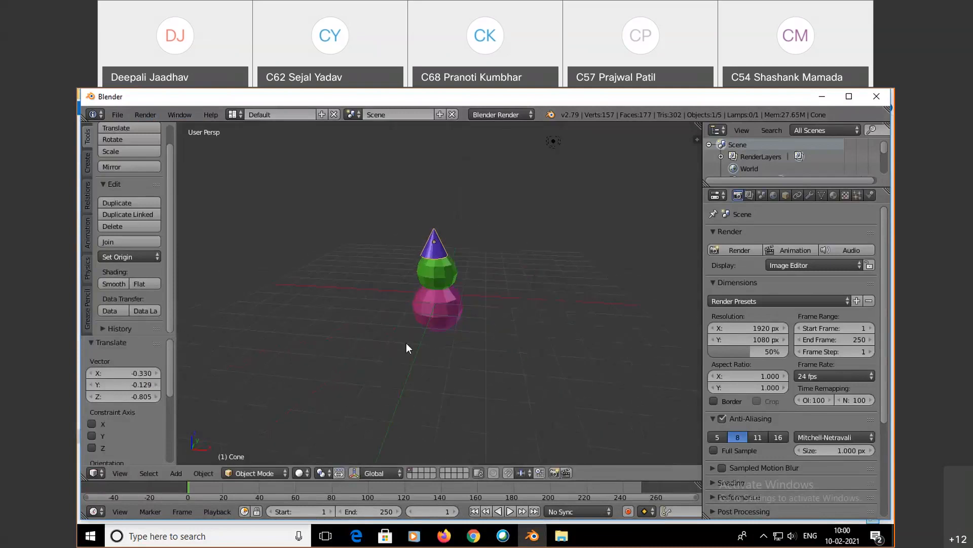
pyautogui.rightClick(439, 254)
pyautogui.rightClick(438, 248)
pyautogui.click(301, 472)
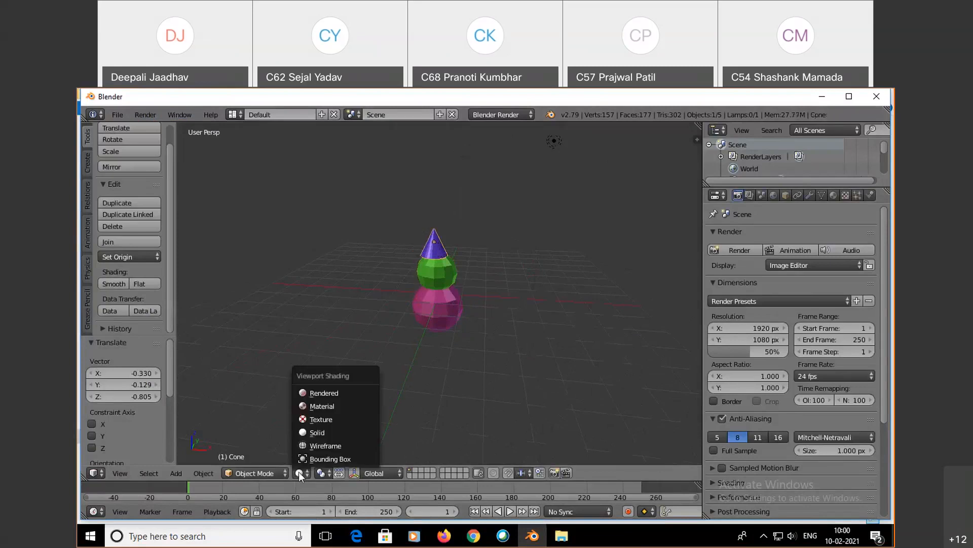
pyautogui.click(320, 432)
pyautogui.click(248, 474)
pyautogui.press('Escape')
# Move the green sphere down onto the pink sphere, by about X -0.452, Y -0.355, Z -0.642
pyautogui.rightClick(433, 255)
pyautogui.moveTo(434, 255); pyautogui.dragTo(437, 245, button='right')
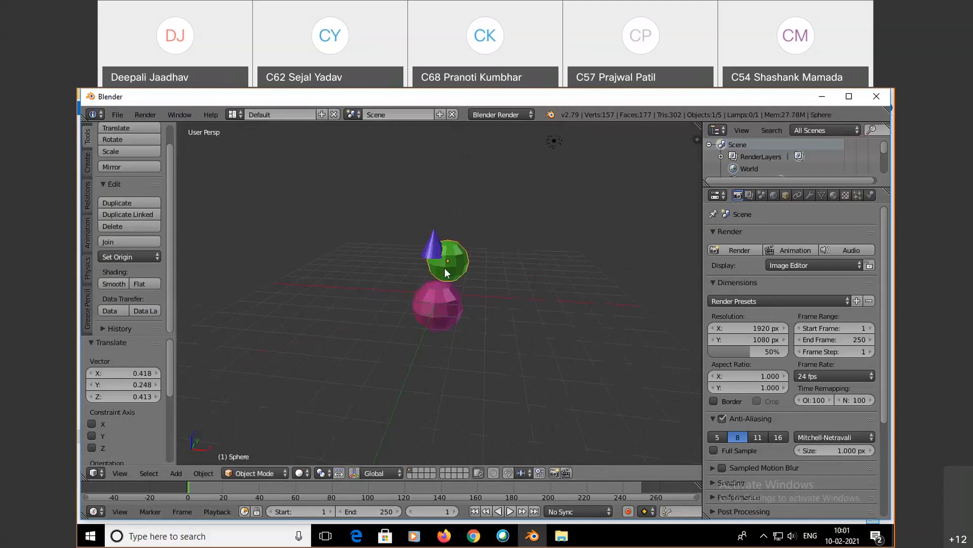
pyautogui.press('g')
pyautogui.click(439, 274)
# Move the cone down onto the green sphere, by about X 0.087, Y -0.093, Z -0.240
pyautogui.rightClick(436, 246)
pyautogui.press('g')
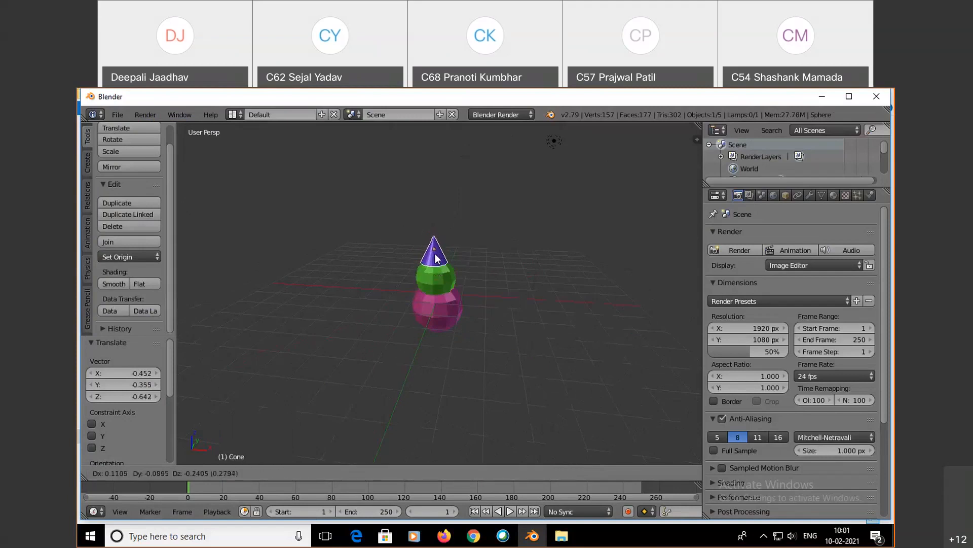
pyautogui.click(438, 257)
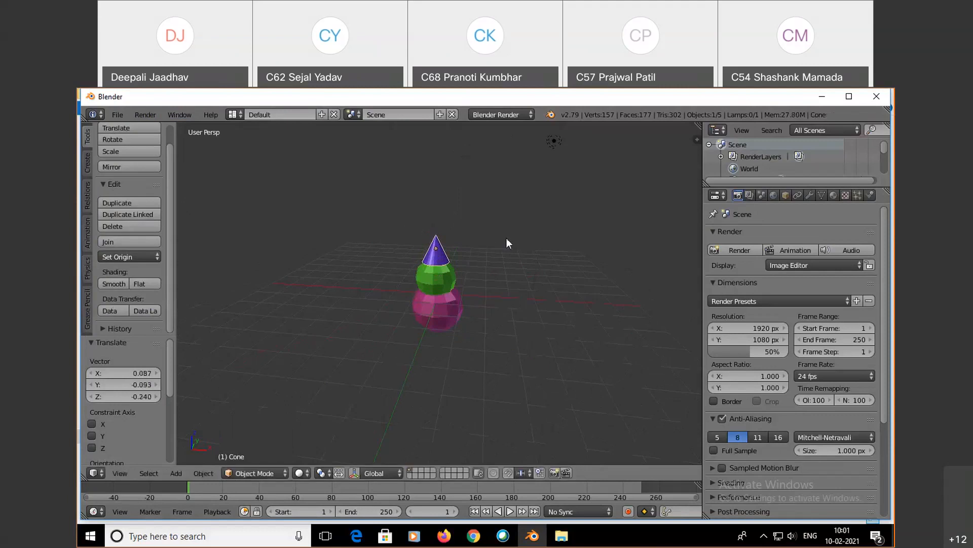
# Move the lamp by about X -4.324, Y 2.704, Z -0.208, render the scene, and close the render
pyautogui.moveTo(498, 334); pyautogui.dragTo(561, 334, button='middle')
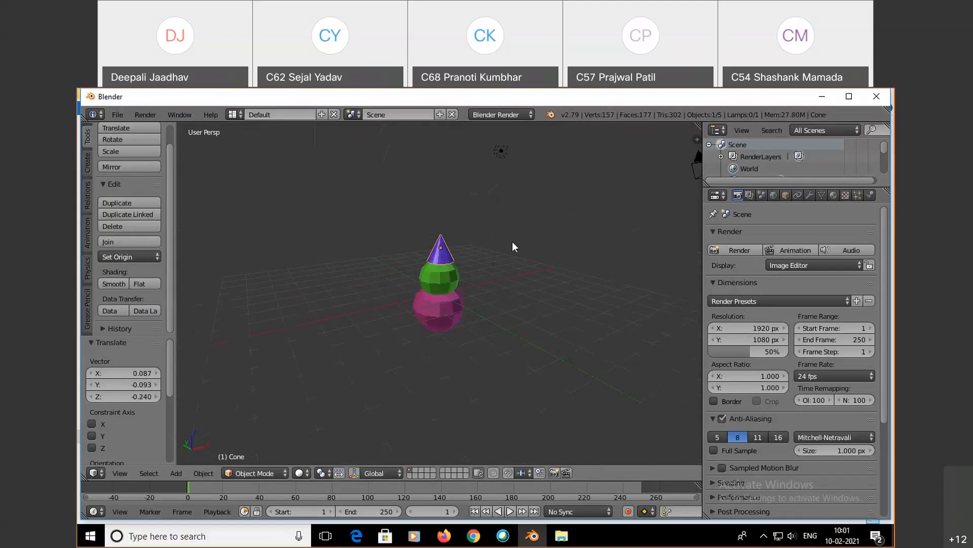
pyautogui.rightClick(502, 152)
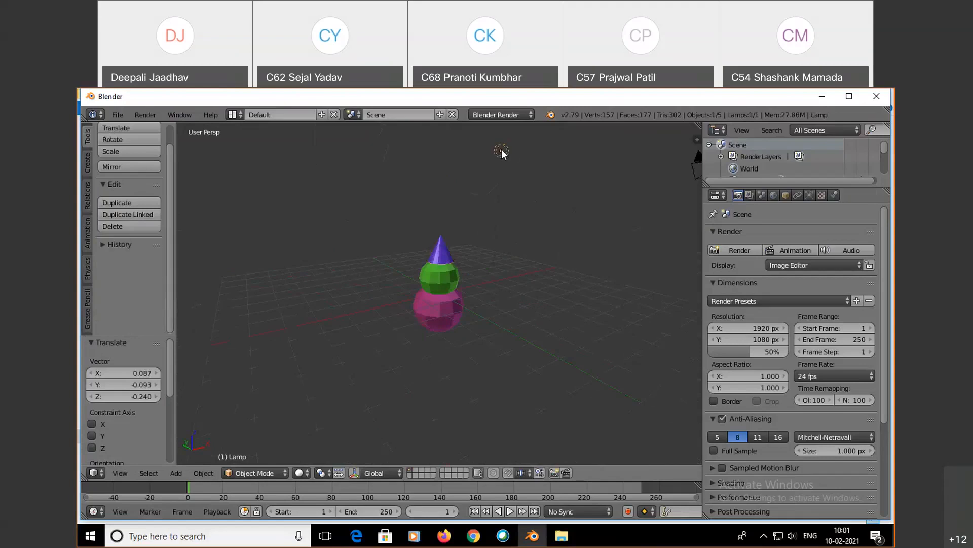
pyautogui.press('g')
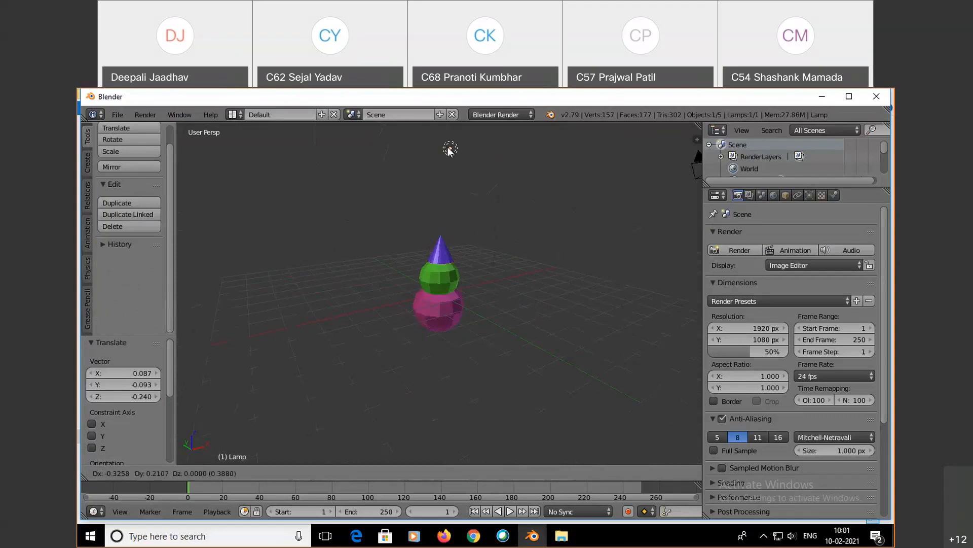
pyautogui.click(391, 156)
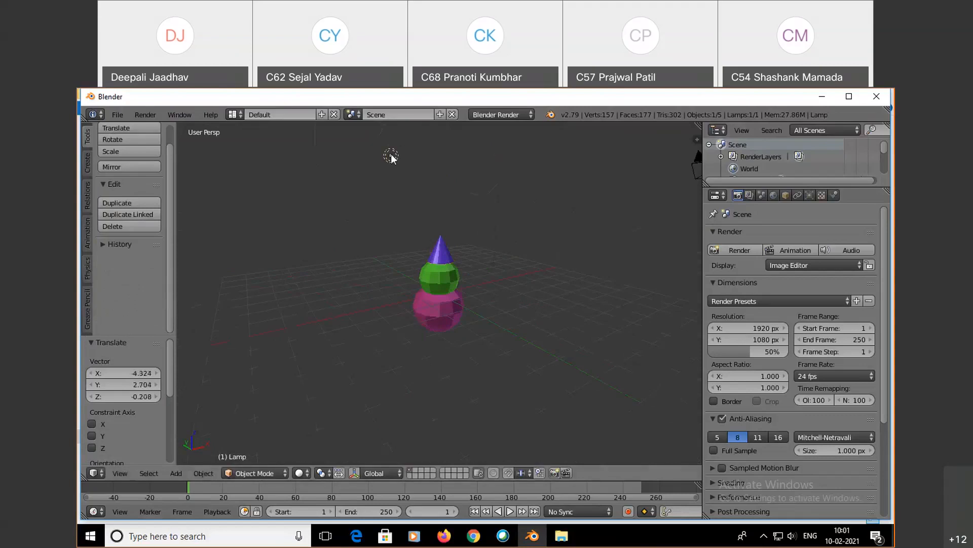
pyautogui.click(738, 250)
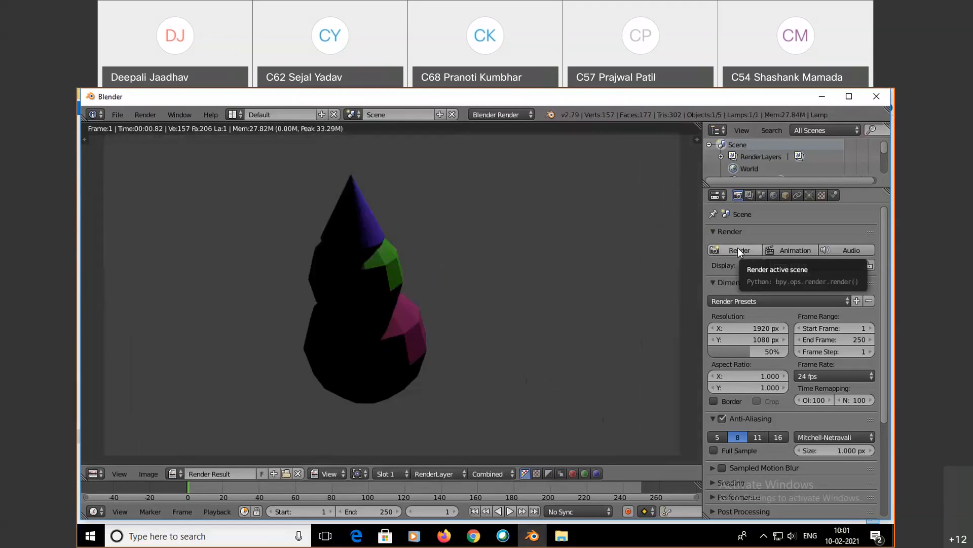
pyautogui.click(738, 247)
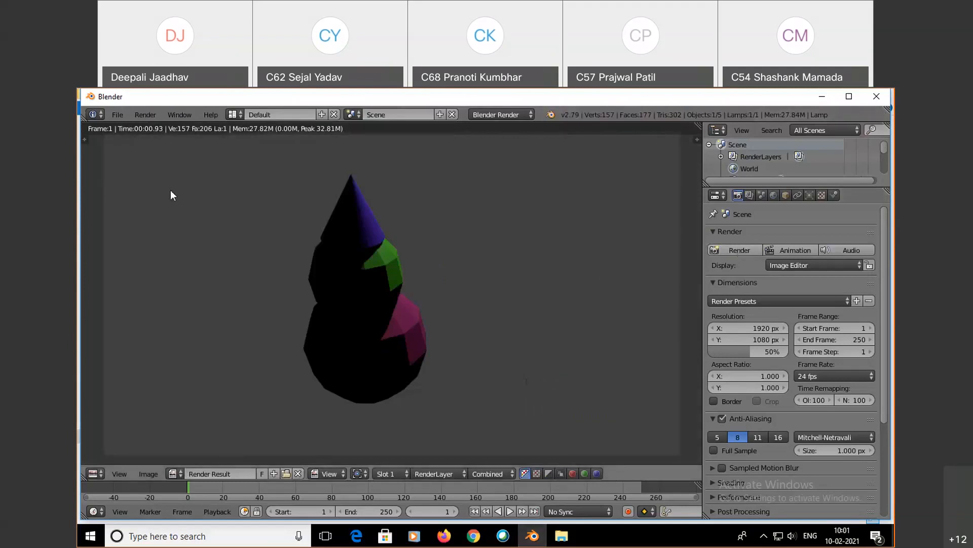
pyautogui.press('Escape')
# Move the lamp by about X 4.308, Y -3.443, Z -1.480, then render the figure and close the render
pyautogui.press('g')
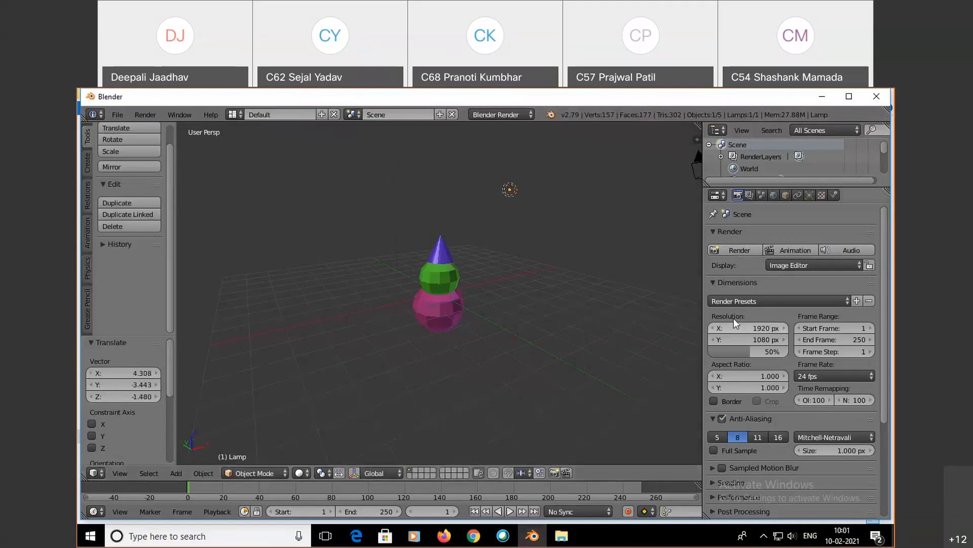
pyautogui.click(733, 249)
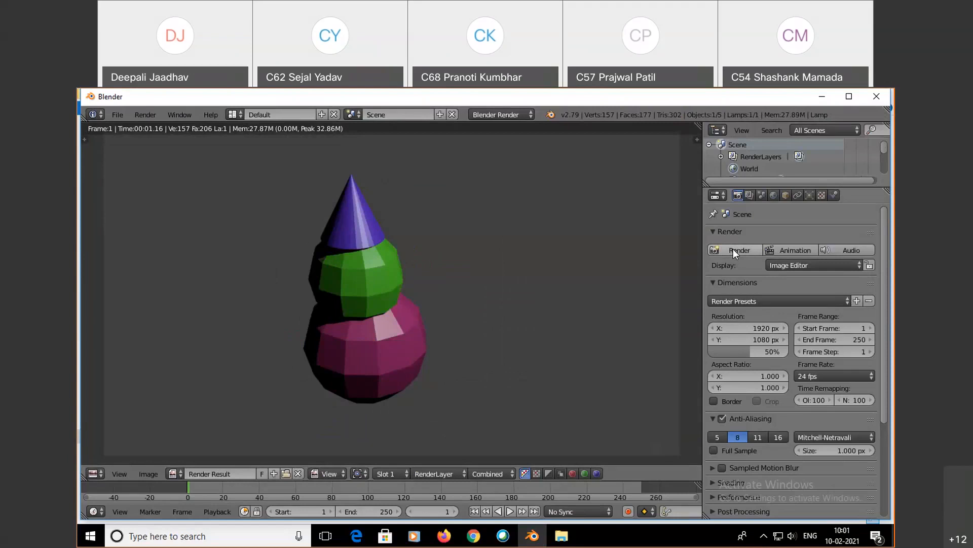
pyautogui.click(733, 249)
pyautogui.press('Escape')
# Move the lamp directly above the cone, by about X -2.884, Y 1.461, Z -0.909, and check the lighting with a render
pyautogui.moveTo(510, 188); pyautogui.dragTo(441, 209, button='right')
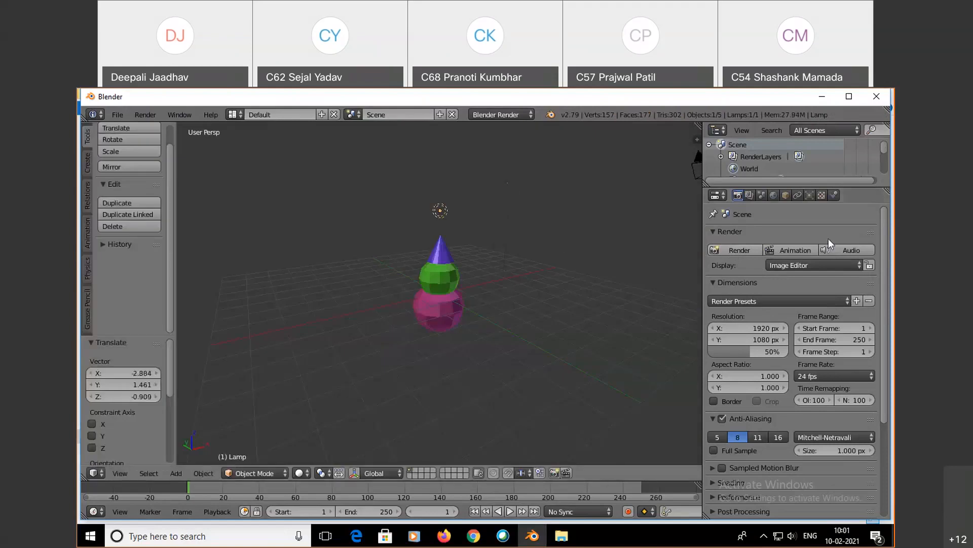
pyautogui.click(735, 249)
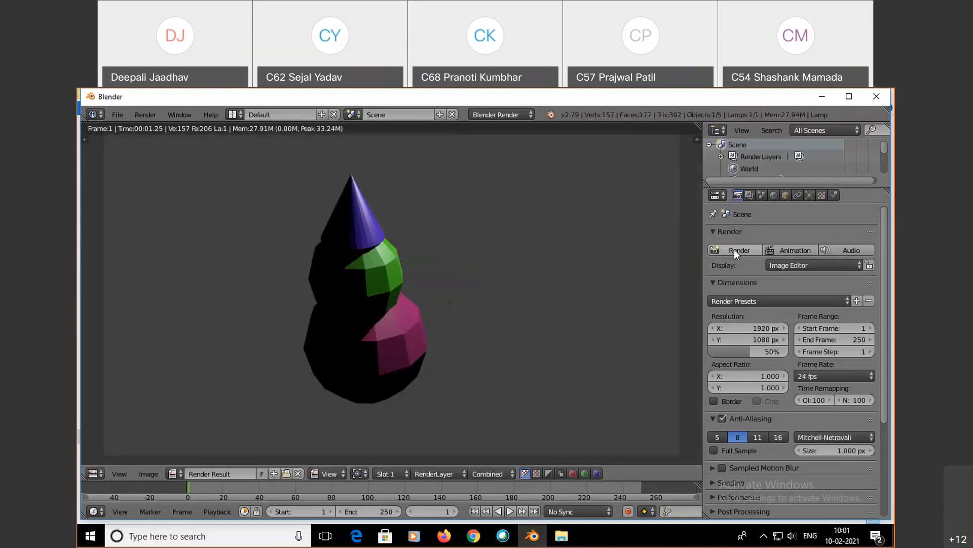
pyautogui.click(734, 248)
pyautogui.press('Escape')
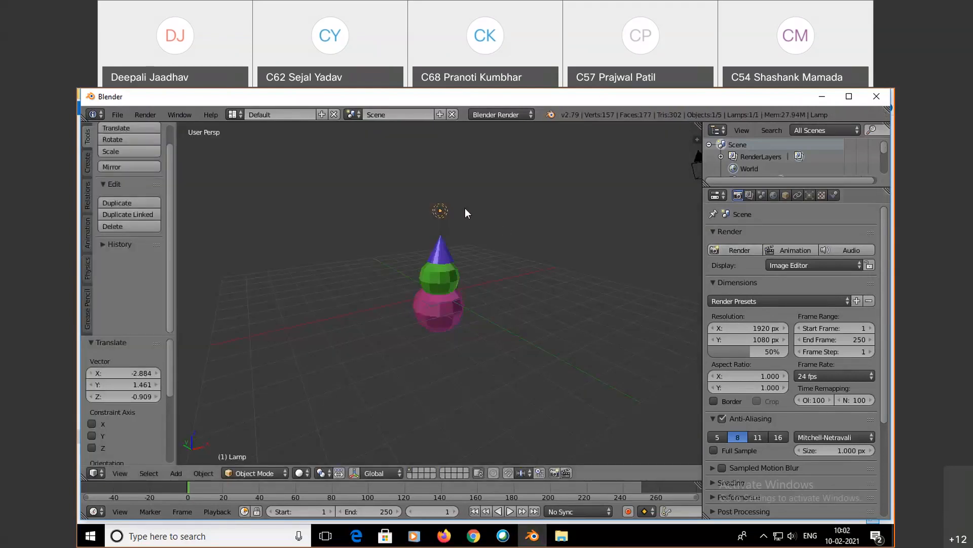
# Move the lamp away from above the cone, by about X 2.591, Y -1.964, Z -0.649, and check the lighting with a render
pyautogui.press('g')
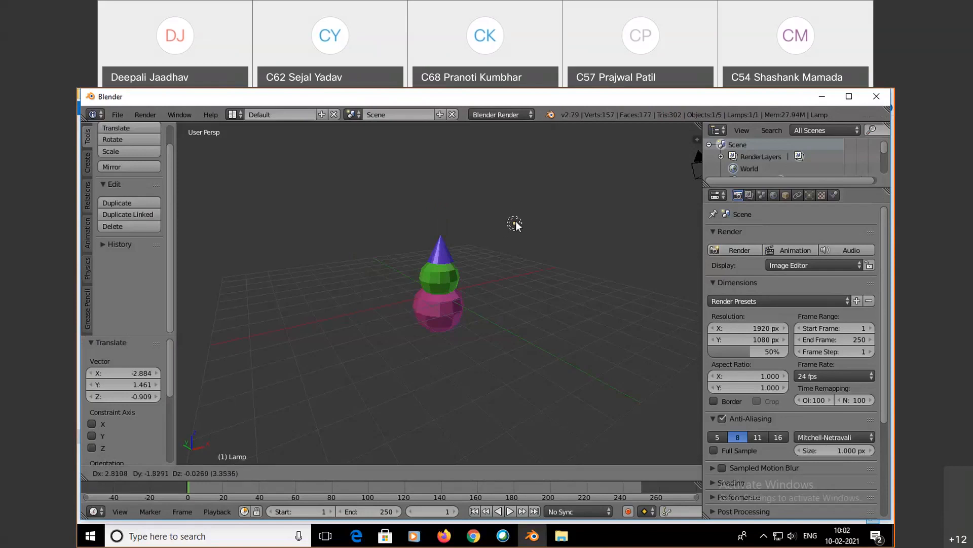
pyautogui.click(511, 224)
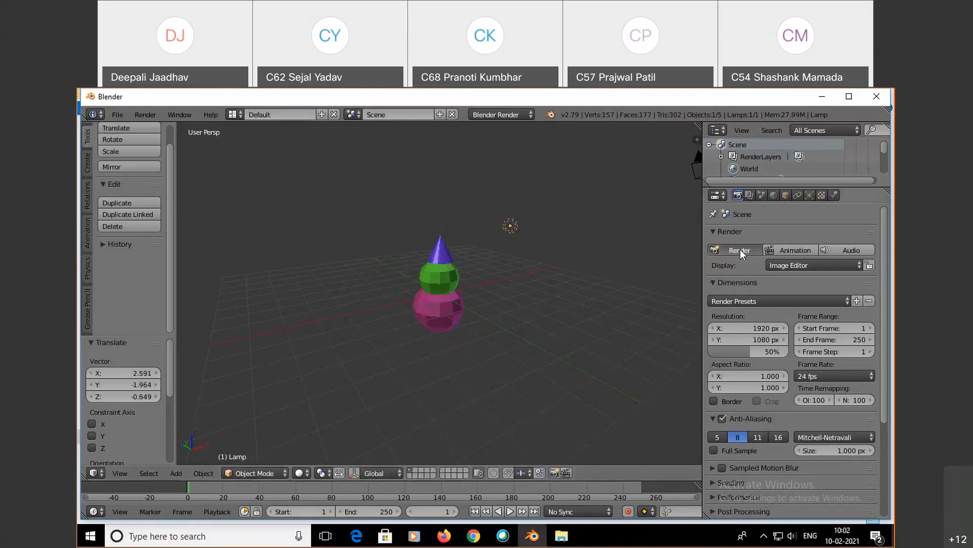
pyautogui.click(740, 249)
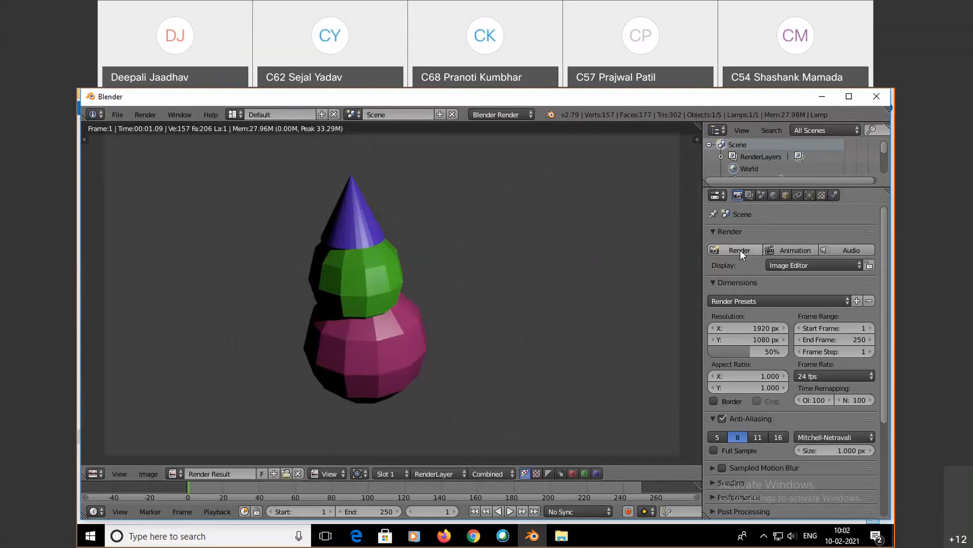
pyautogui.click(740, 251)
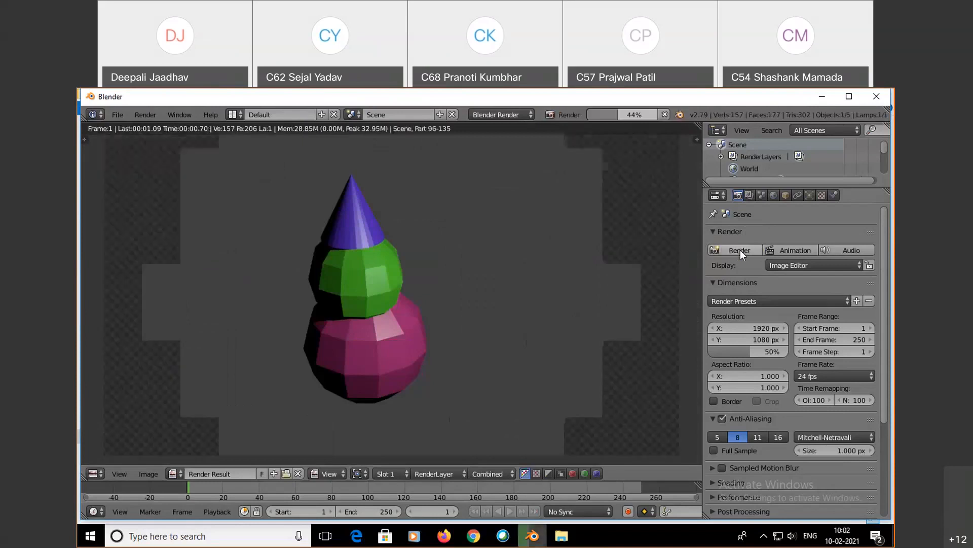
pyautogui.press('Escape')
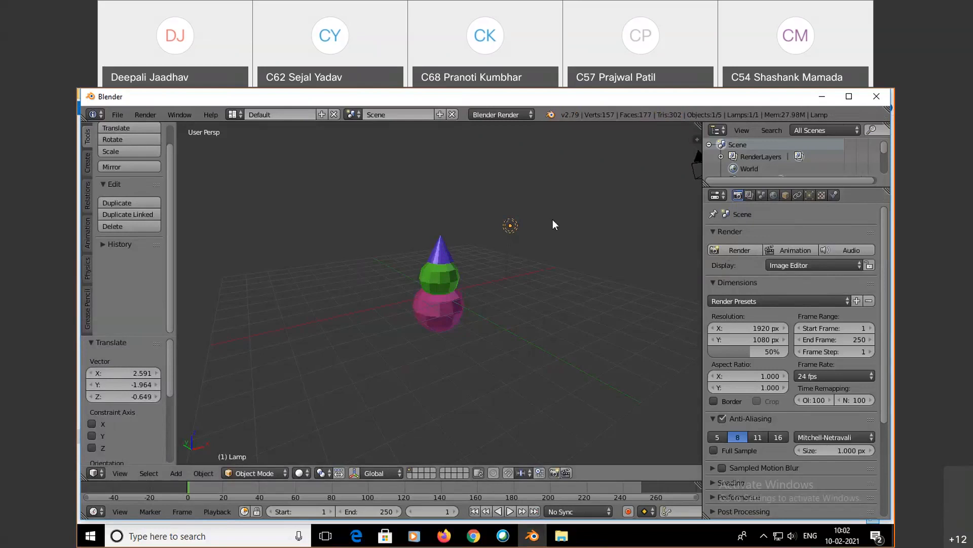
# Nudge the green sphere by about X -0.098, Y 0.032, Z -0.070 to seat it on the pink sphere
pyautogui.rightClick(446, 268)
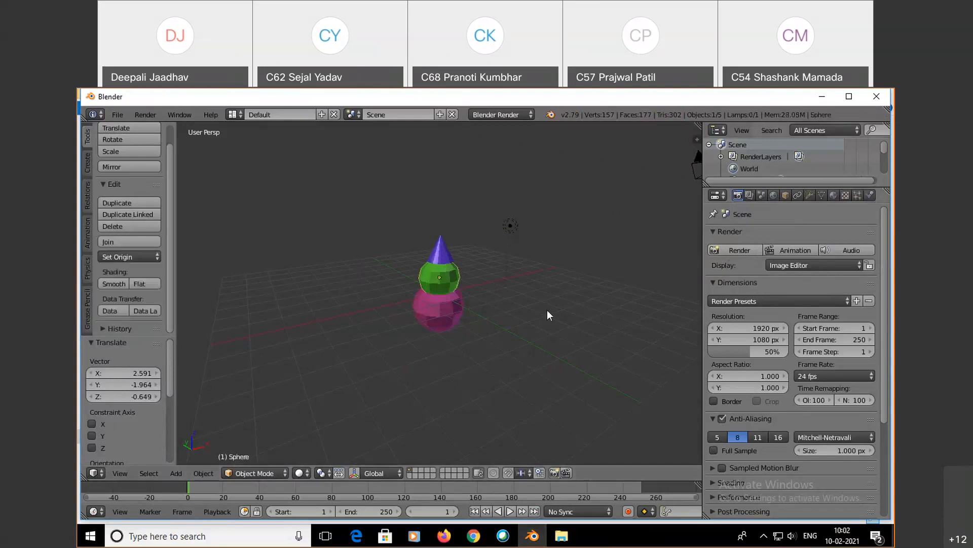
pyautogui.rightClick(511, 226)
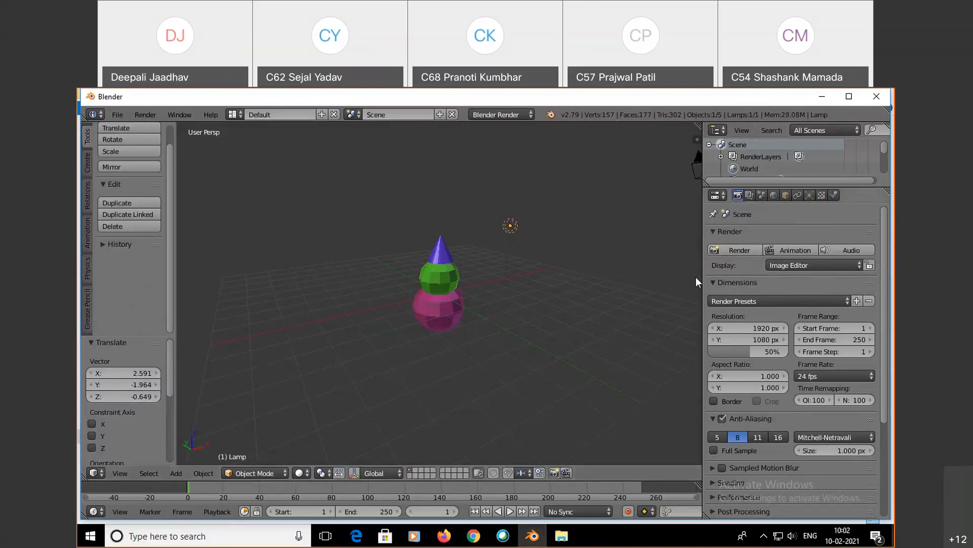
pyautogui.rightClick(443, 303)
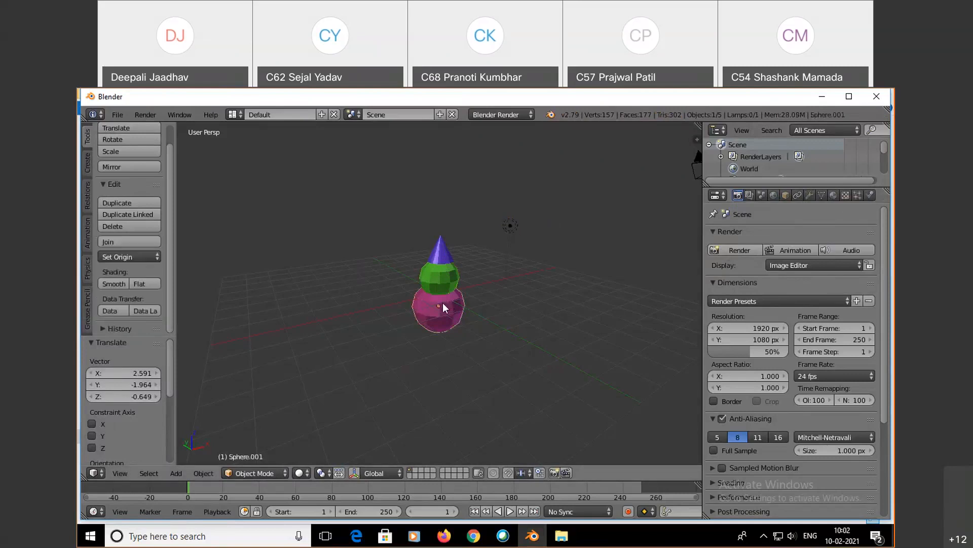
pyautogui.rightClick(442, 278)
pyautogui.press('g')
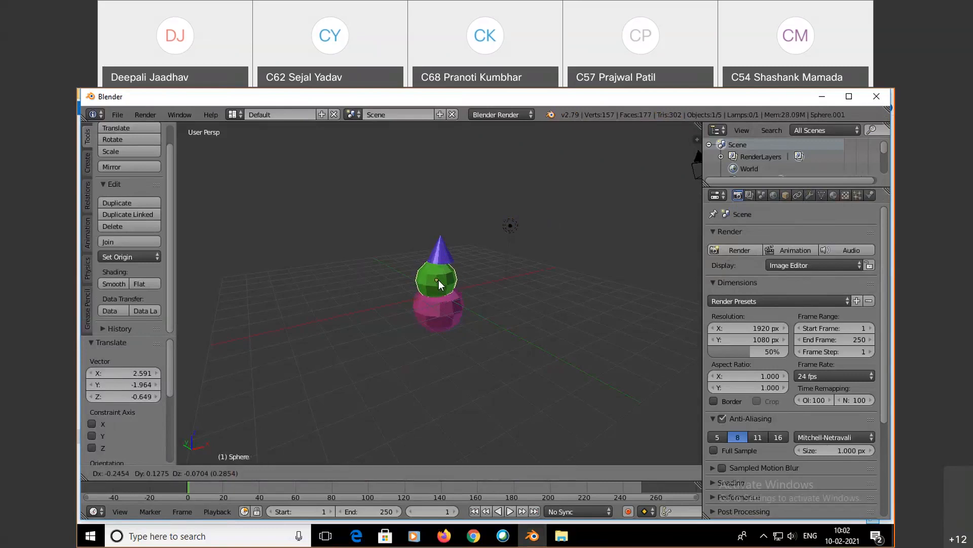
pyautogui.click(439, 279)
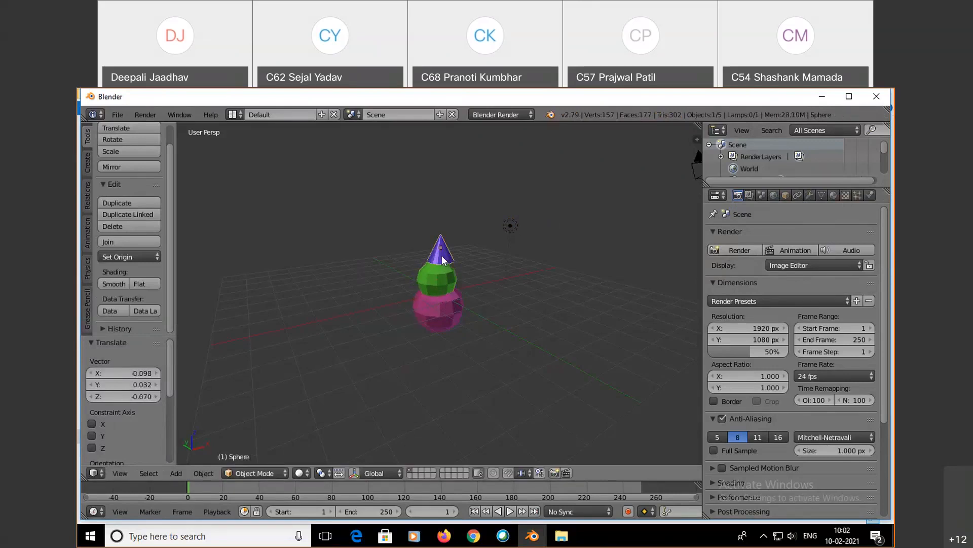
# Lower the cone onto the green sphere, by about X -0.167, Y 0.008, Z -0.225
pyautogui.rightClick(443, 260)
pyautogui.press('g')
pyautogui.click(442, 259)
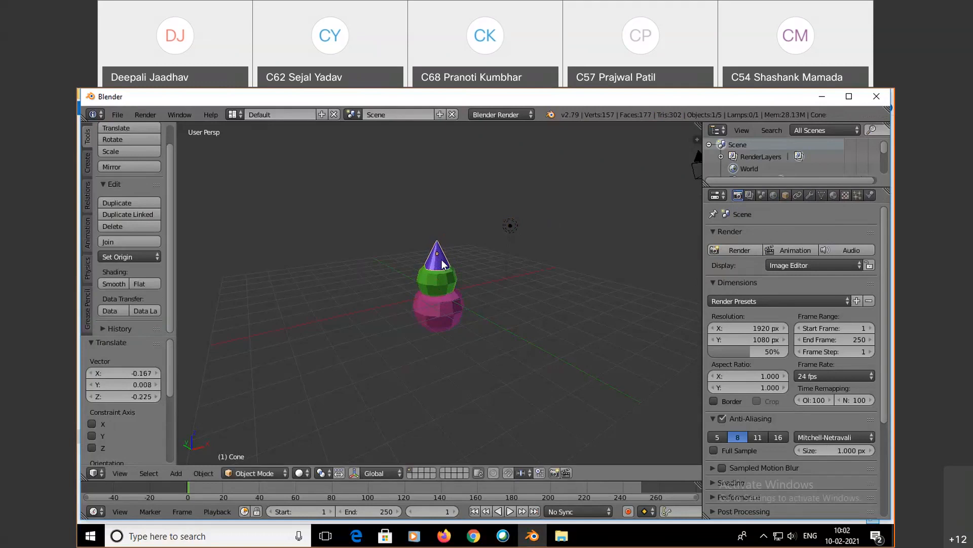
# Preview the cone's material as Wire and switch it back to Surface
pyautogui.click(833, 196)
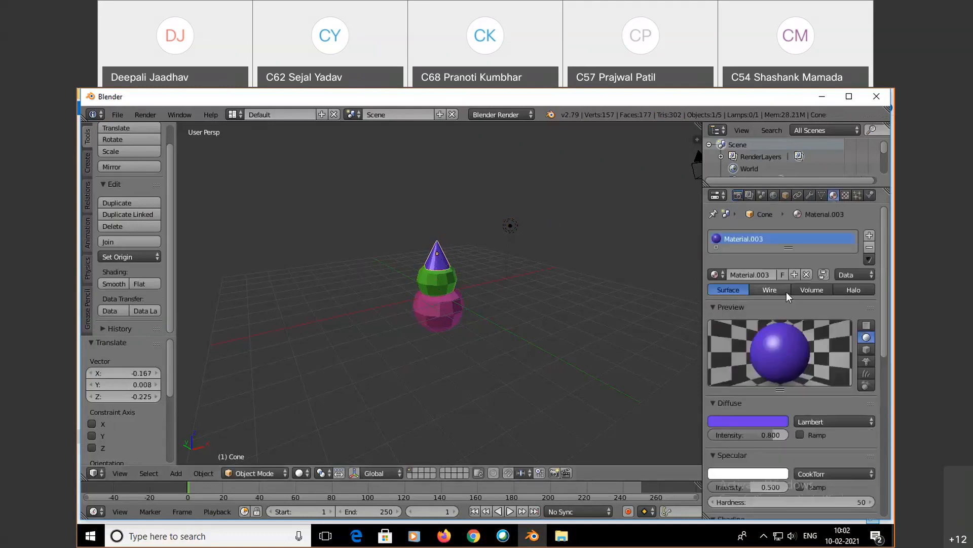
pyautogui.click(758, 287)
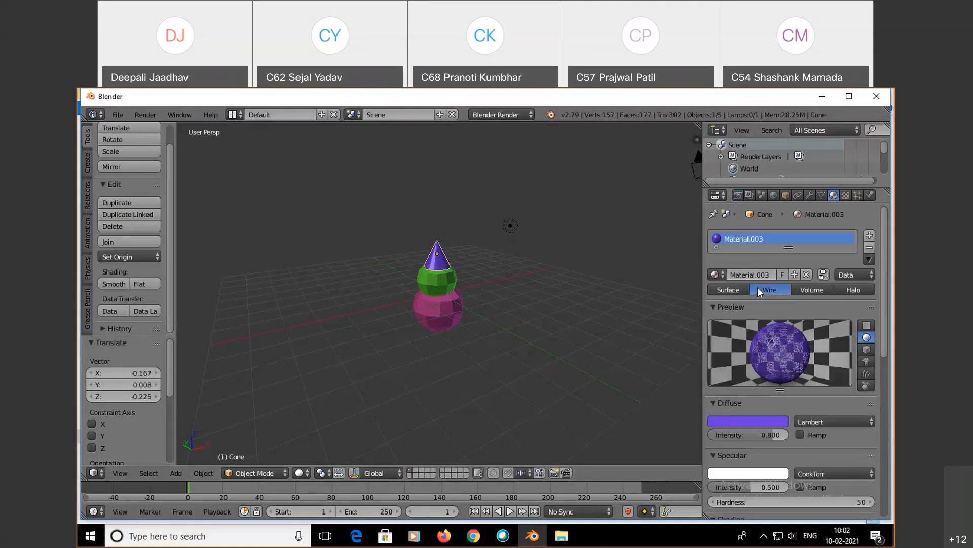
pyautogui.click(736, 288)
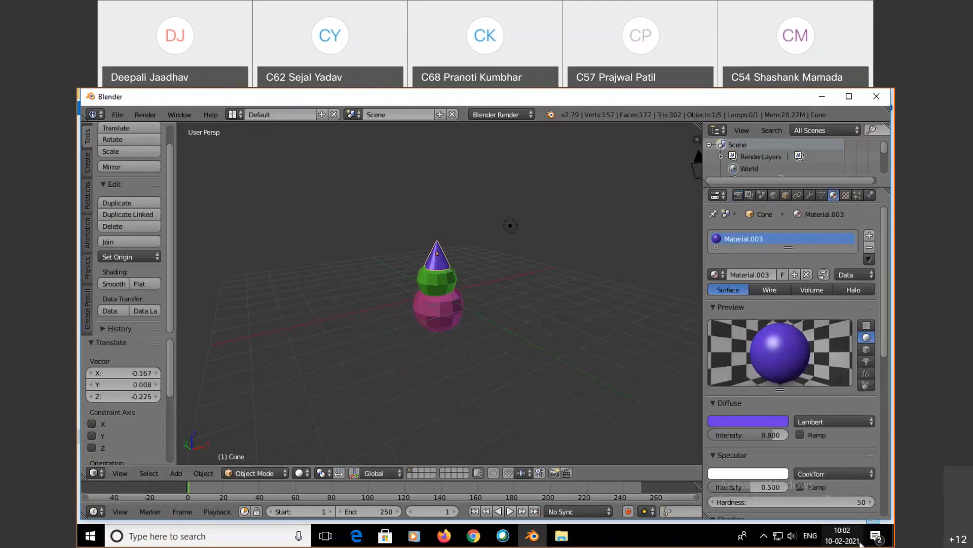
# Add a new texture to the pink sphere's material and set its preview to Material
pyautogui.rightClick(430, 312)
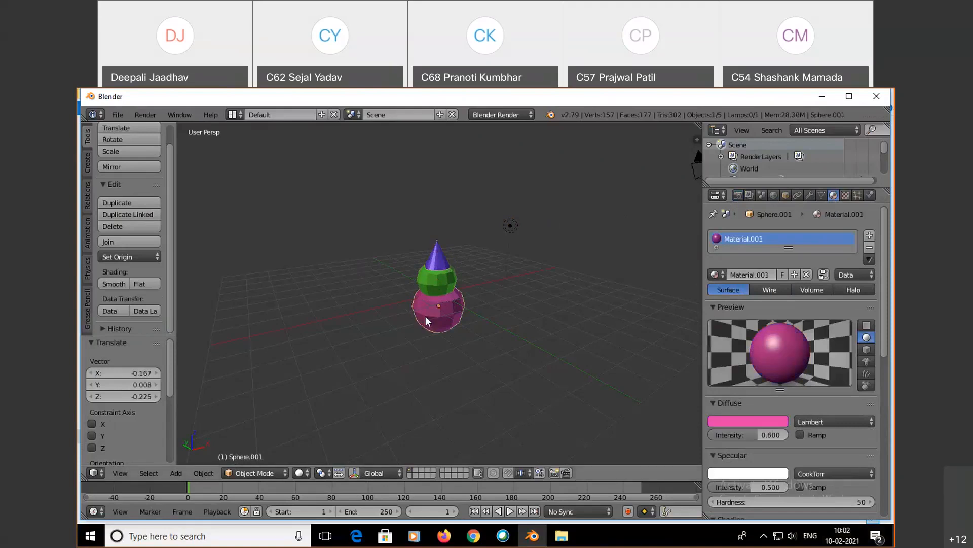
pyautogui.click(846, 194)
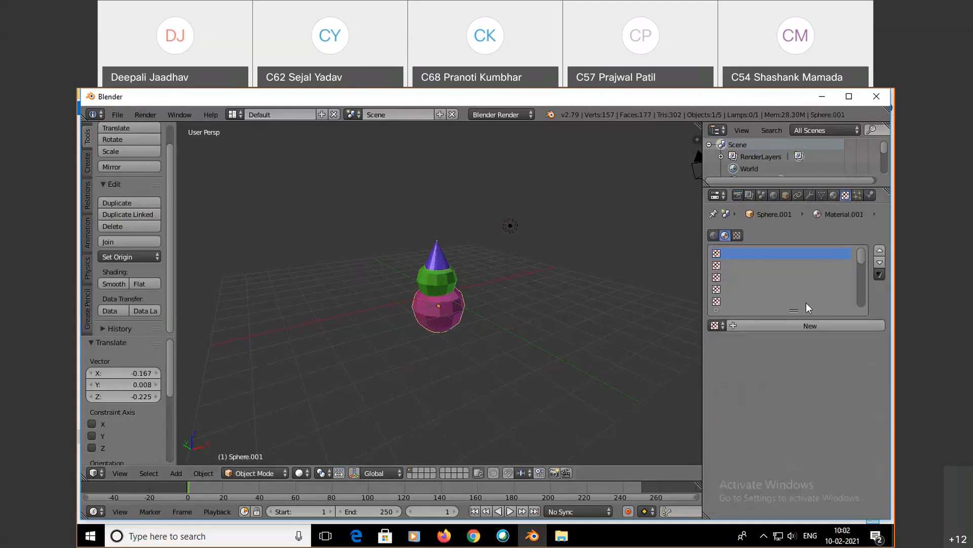
pyautogui.click(801, 327)
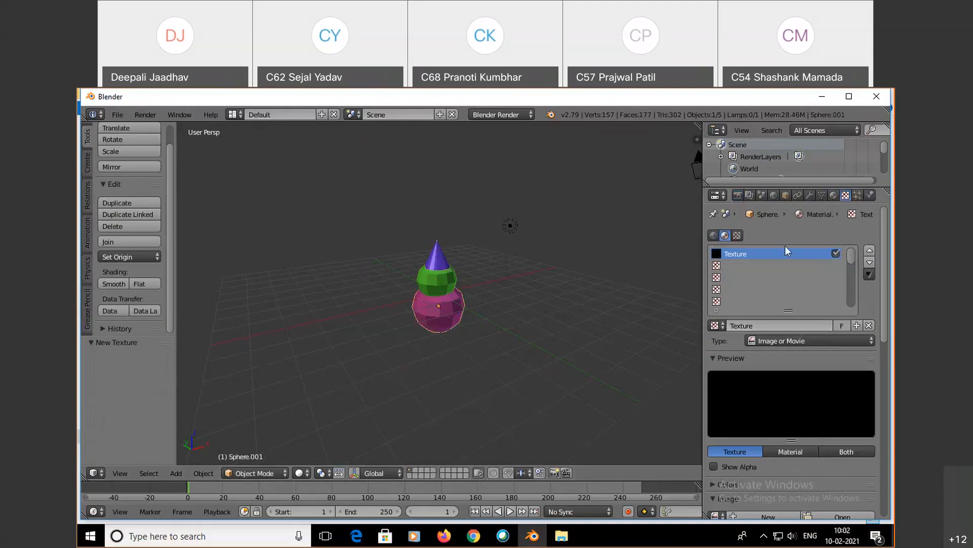
pyautogui.click(717, 277)
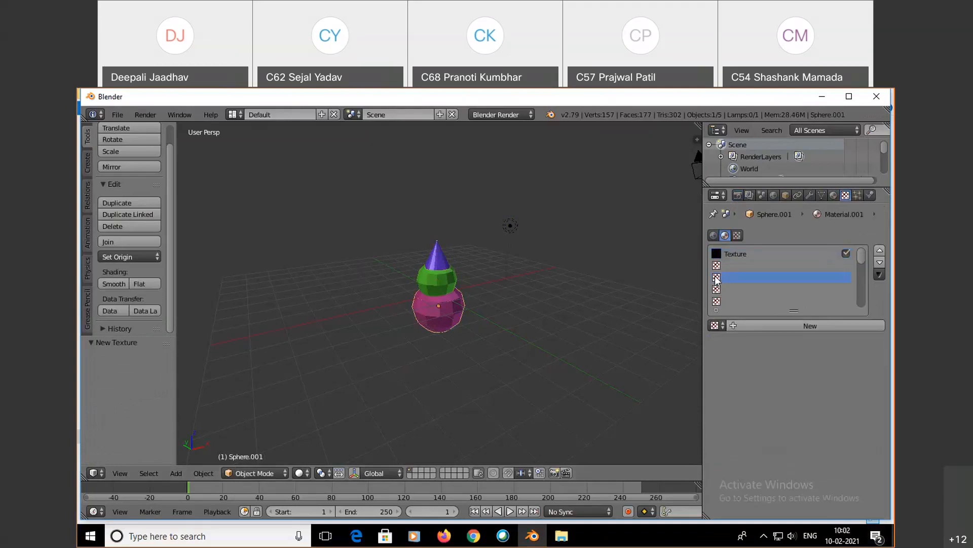
pyautogui.click(729, 257)
pyautogui.scroll(-1, 791, 284)
pyautogui.scroll(-3, 807, 291)
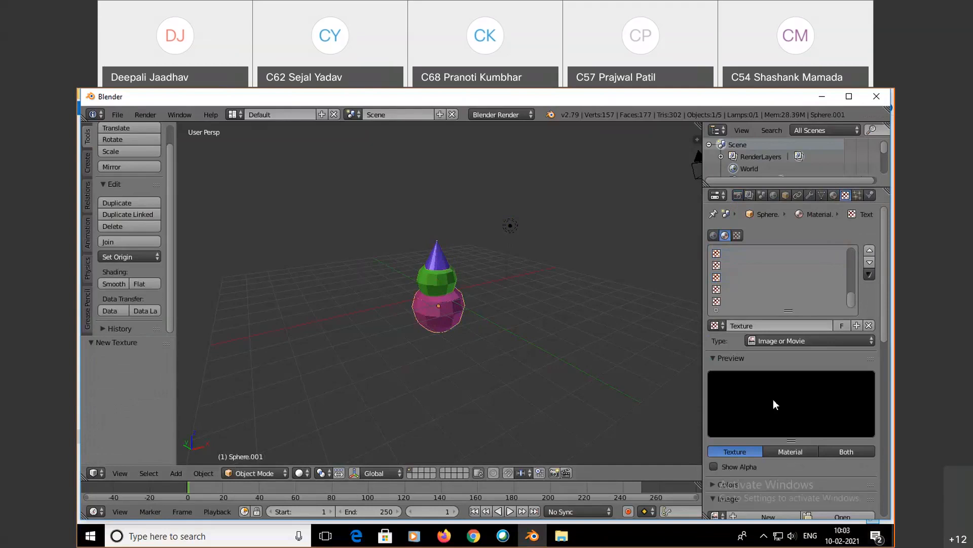
pyautogui.click(787, 449)
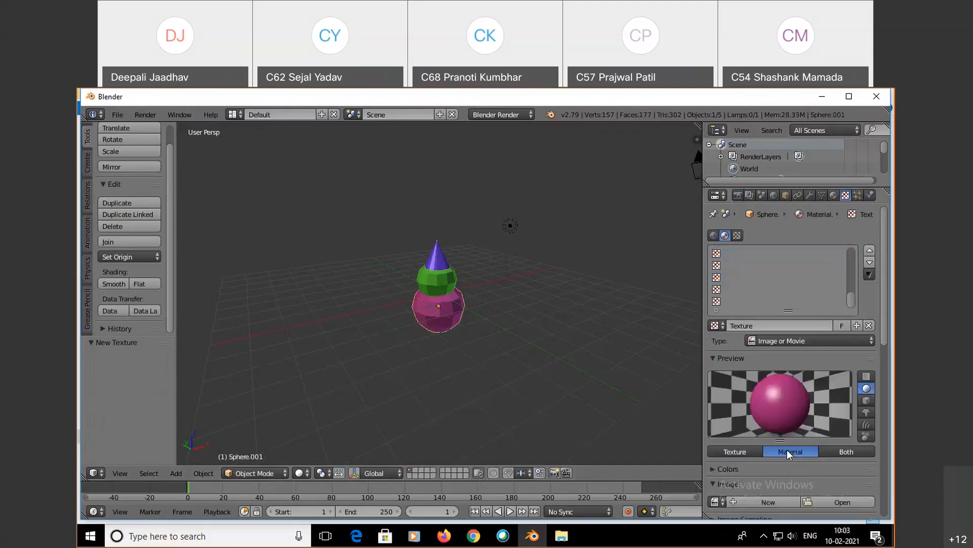
# Set the pink sphere's texture type to Marble
pyautogui.scroll(-8, 782, 405)
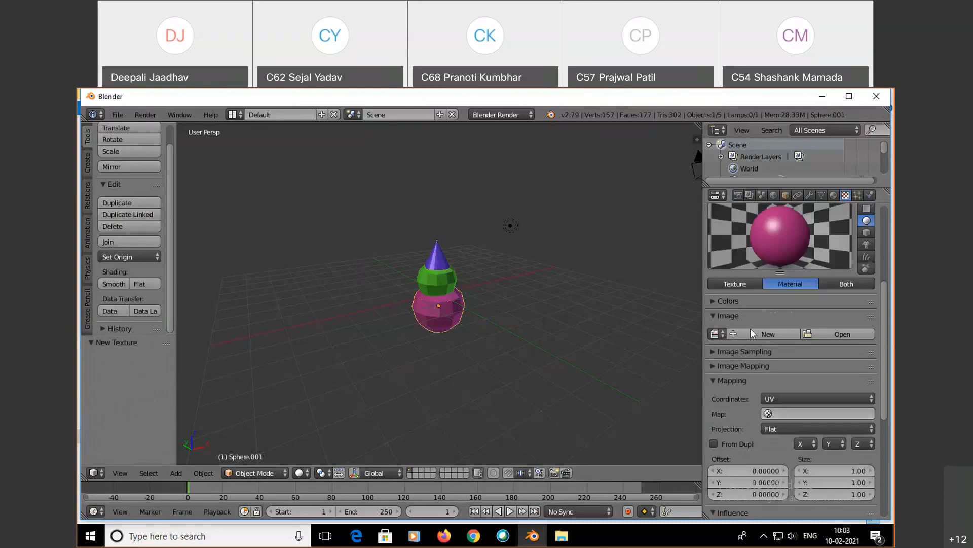
pyautogui.scroll(8, 754, 341)
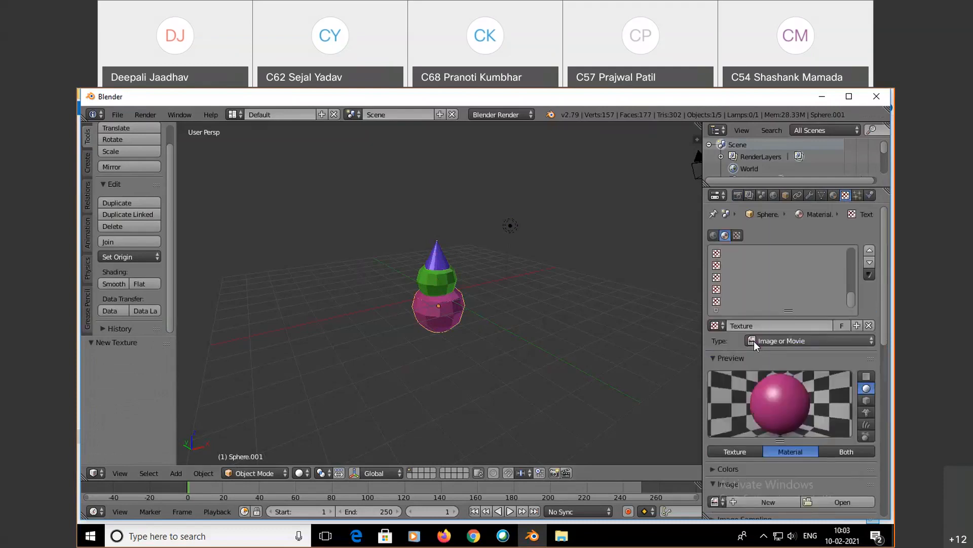
pyautogui.click(855, 341)
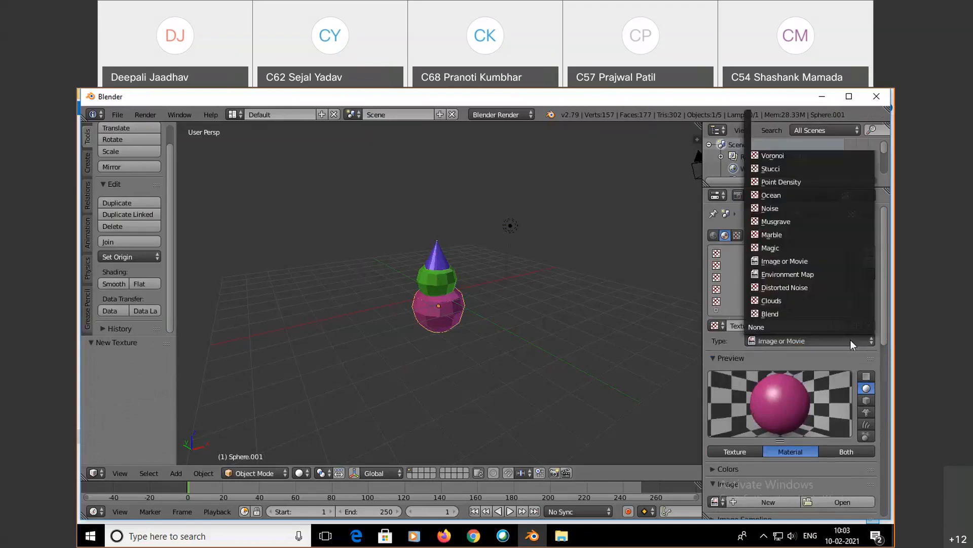
pyautogui.click(799, 234)
pyautogui.scroll(-4, 790, 370)
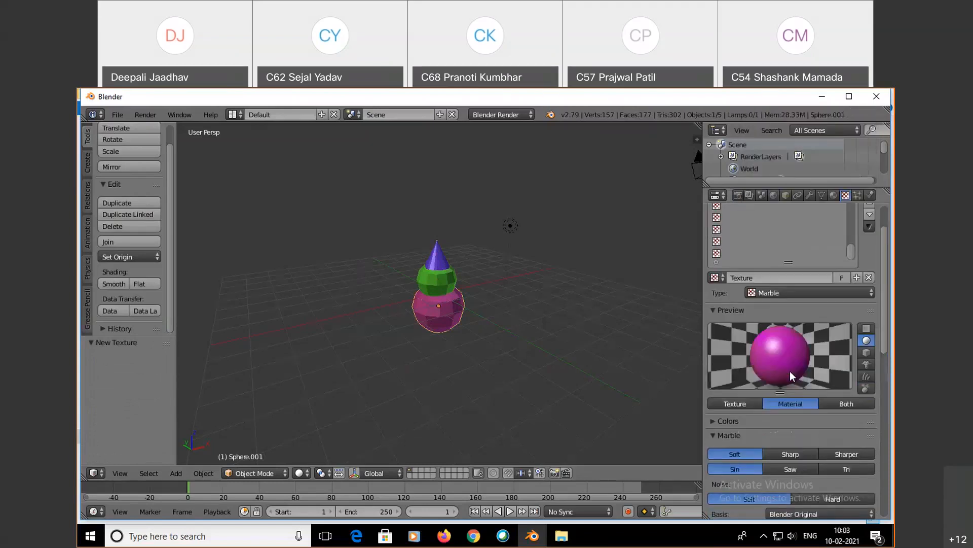
pyautogui.scroll(4, 808, 337)
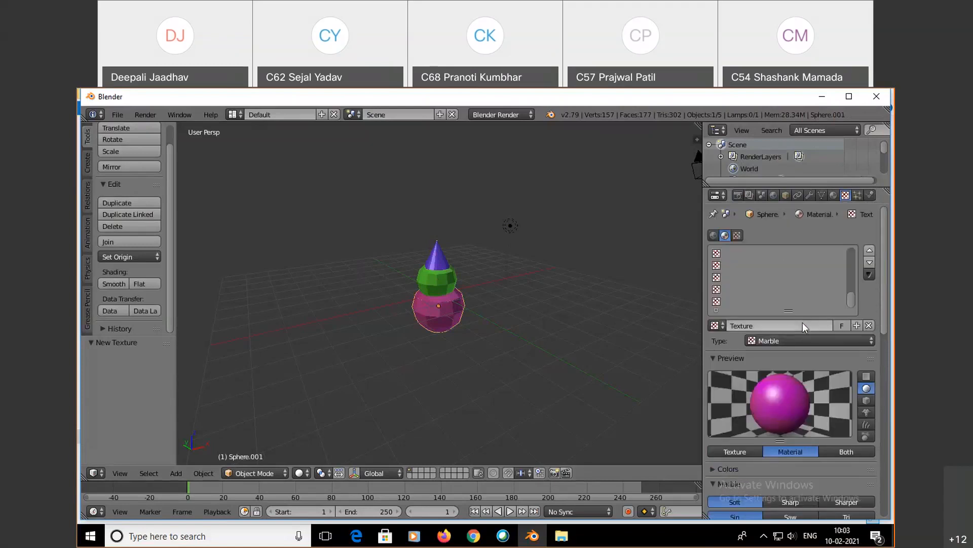
# Review the pink sphere's material preview and the world and brush texture contexts, ending on the material textures
pyautogui.click(833, 196)
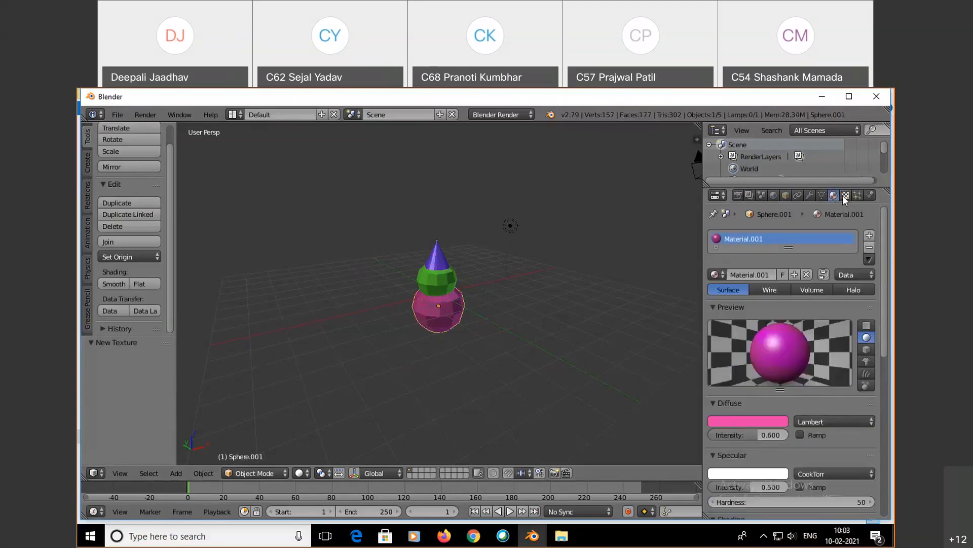
pyautogui.click(845, 195)
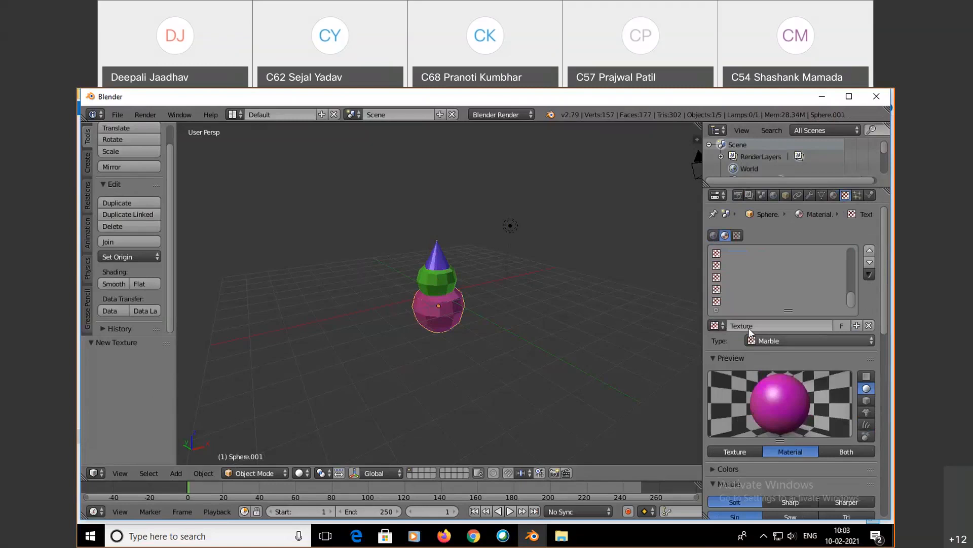
pyautogui.click(713, 236)
pyautogui.click(726, 235)
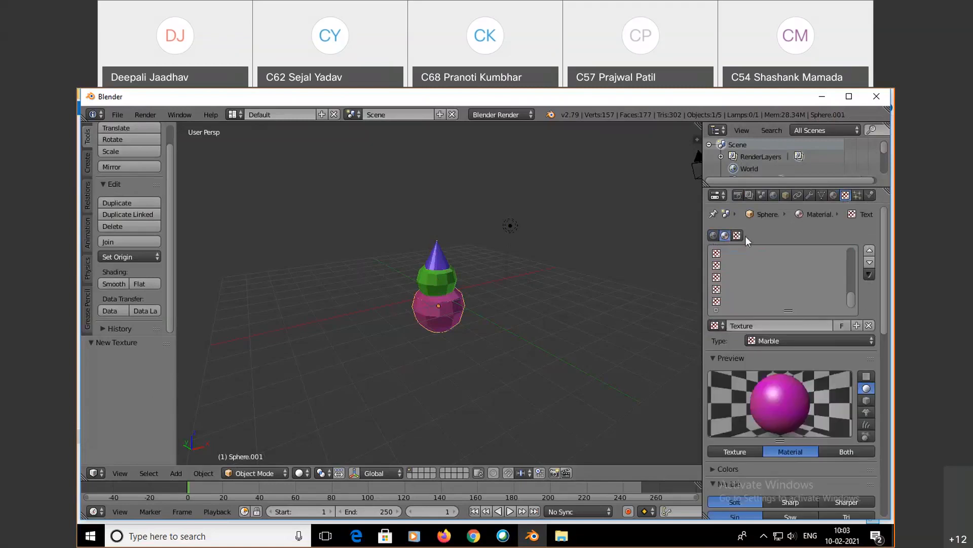
pyautogui.click(738, 235)
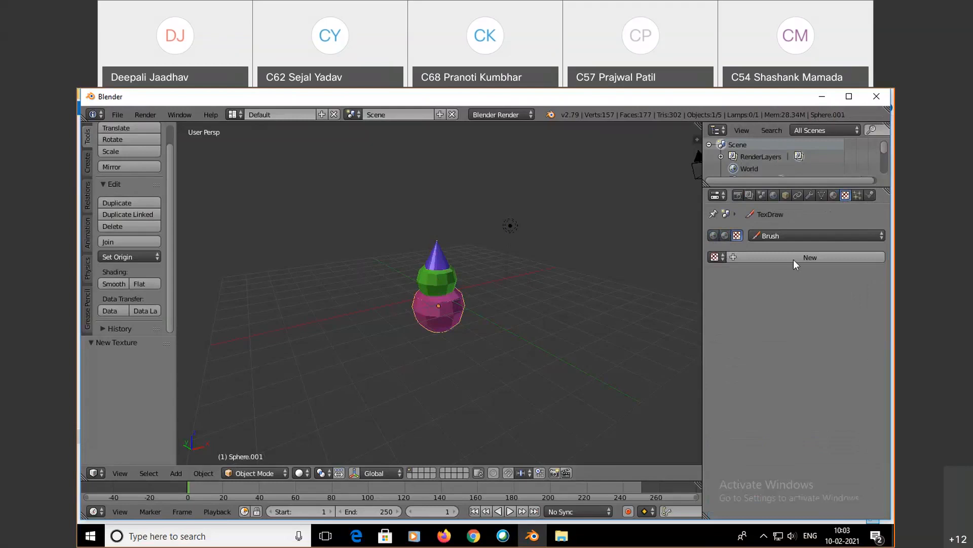
pyautogui.click(726, 234)
# Add a second texture in an empty slot of the pink sphere's material
pyautogui.click(779, 325)
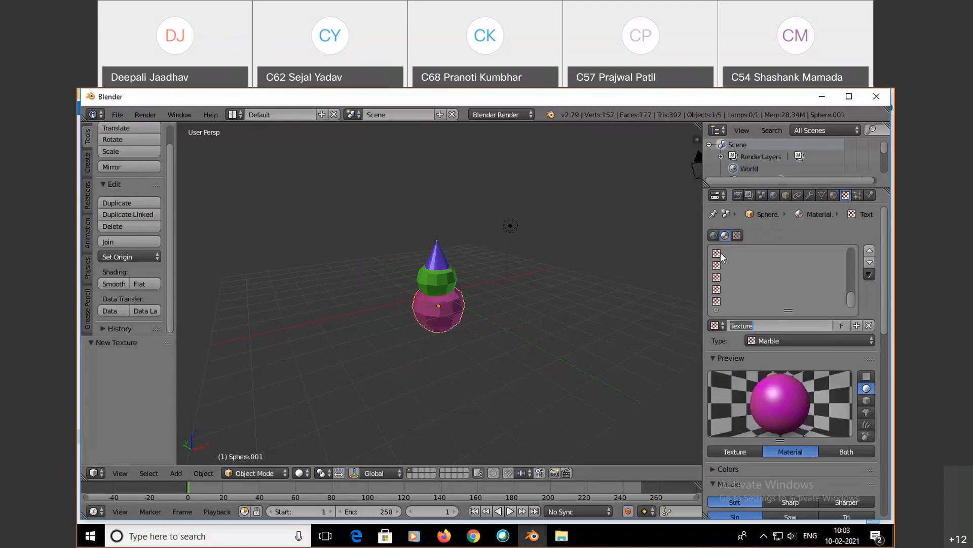
pyautogui.click(720, 252)
pyautogui.click(763, 324)
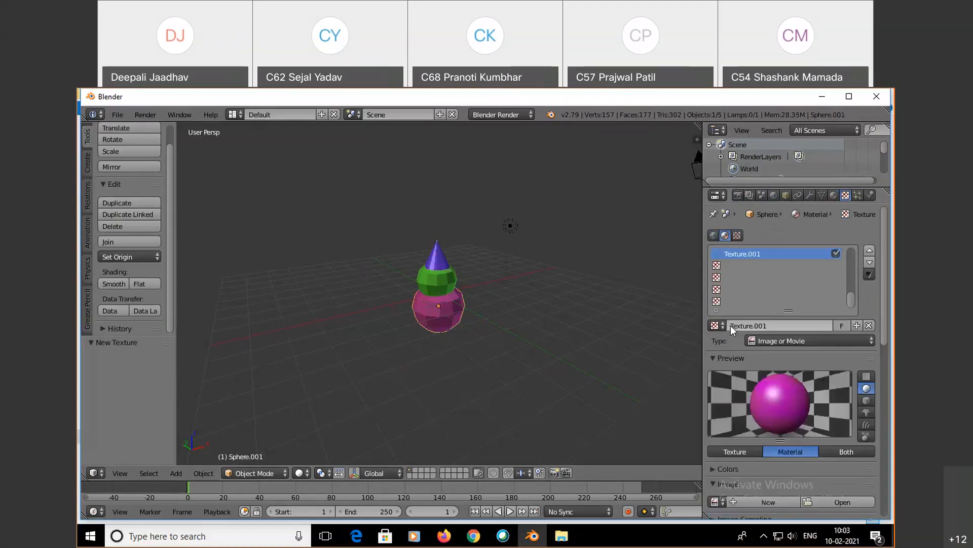
# Add a new texture to the green sphere's material and set its preview to Material
pyautogui.rightClick(438, 276)
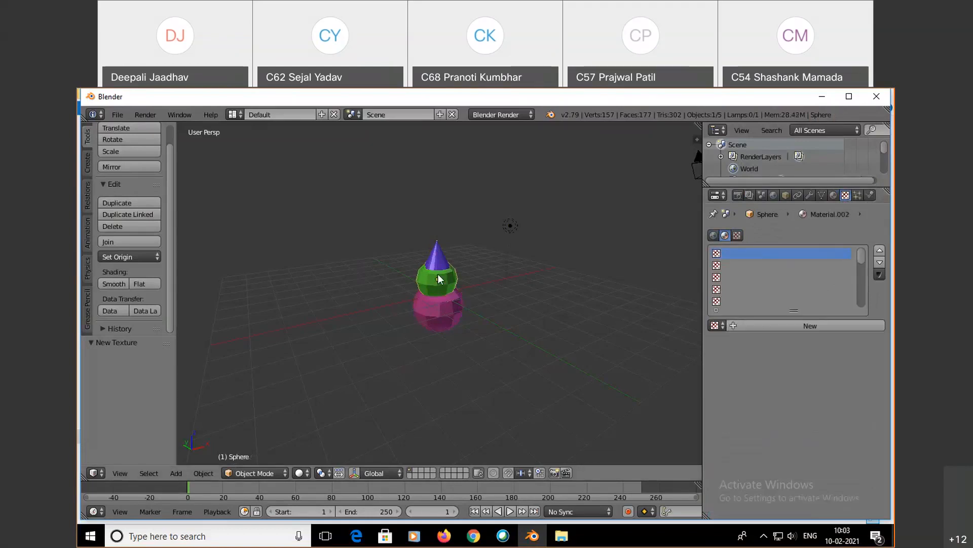
pyautogui.click(783, 324)
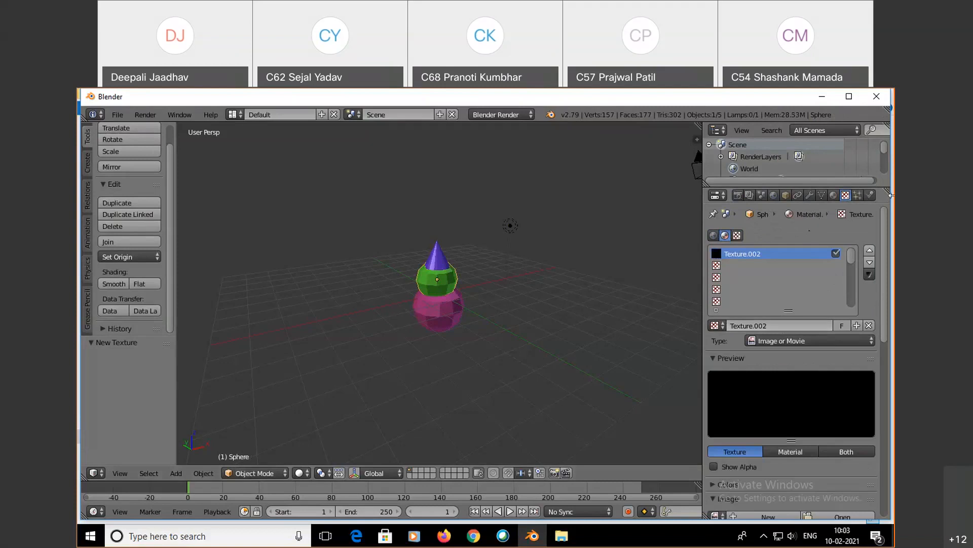
pyautogui.click(783, 448)
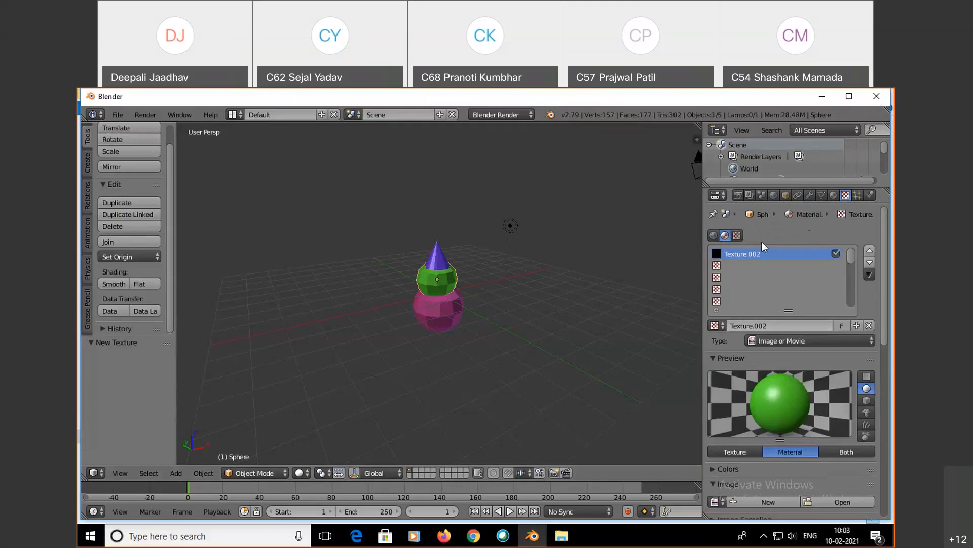
# Try the Ocean texture type on the green sphere, and settle on Magic
pyautogui.click(845, 340)
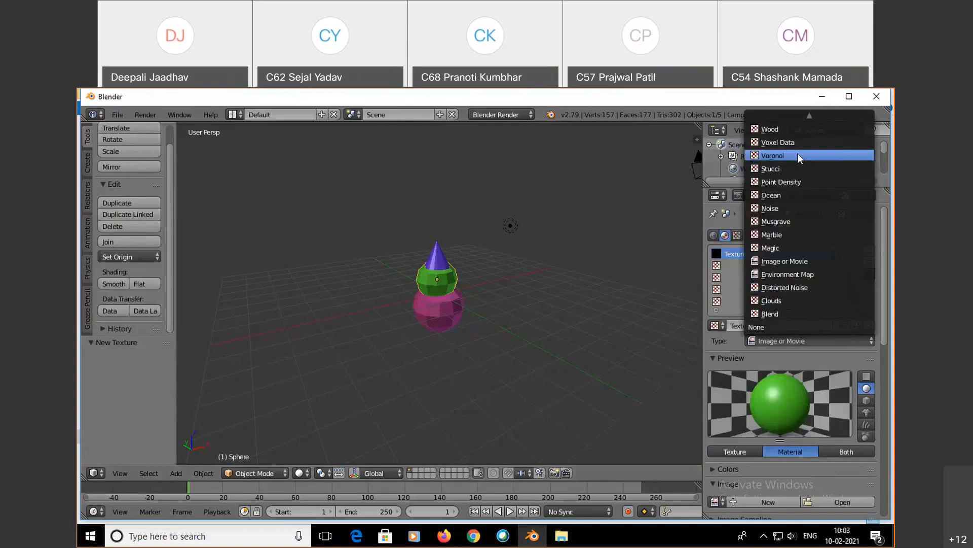
pyautogui.click(794, 195)
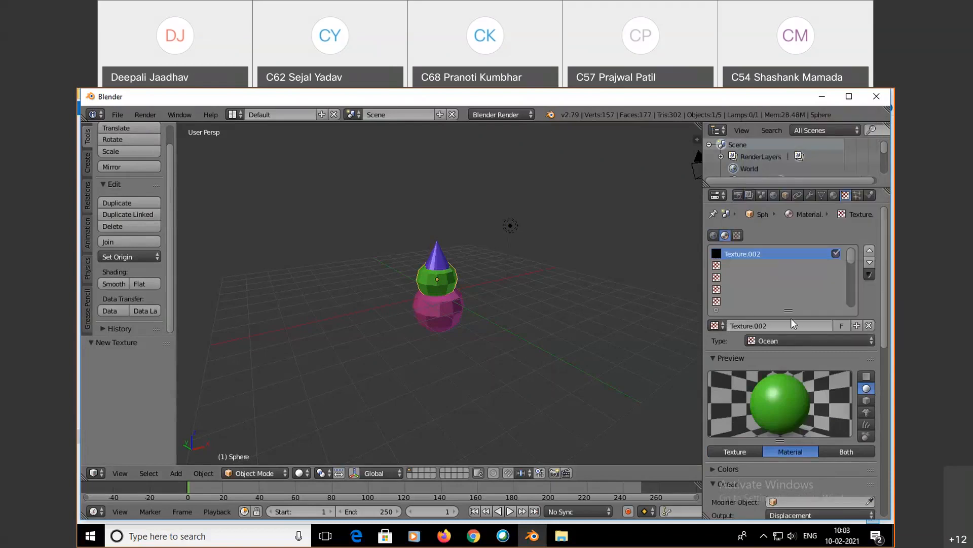
pyautogui.click(795, 338)
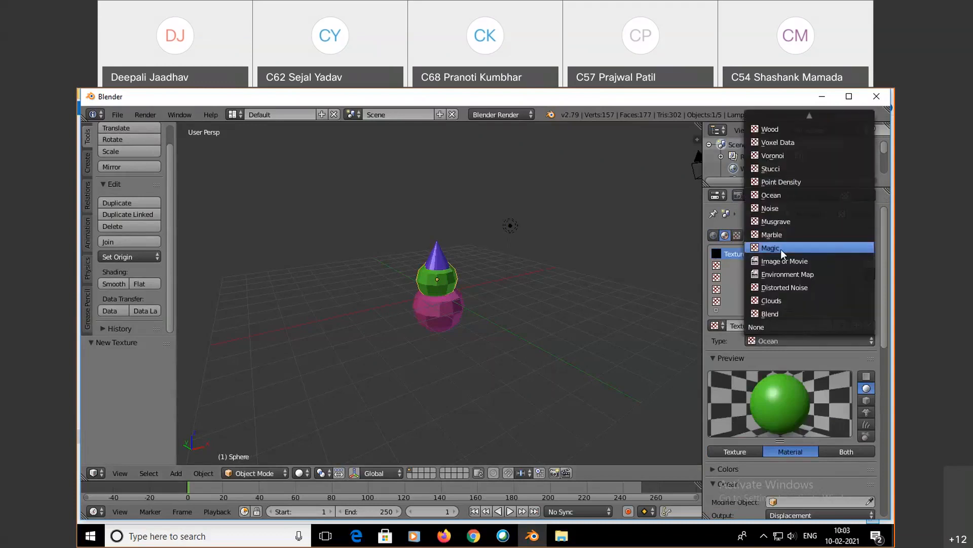
pyautogui.click(780, 248)
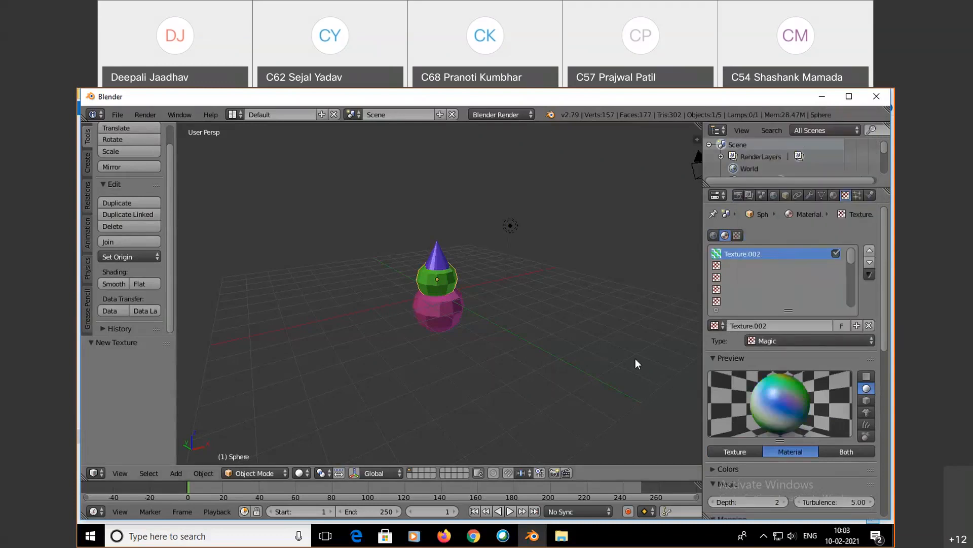
# Render the scene to check the textures, return to the 3D view and select the cone
pyautogui.click(834, 196)
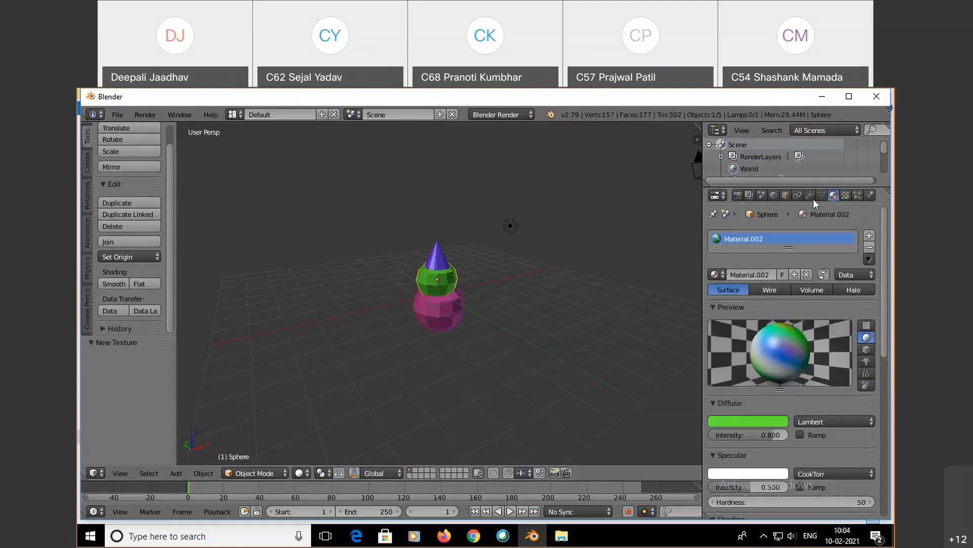
pyautogui.click(739, 196)
pyautogui.click(739, 250)
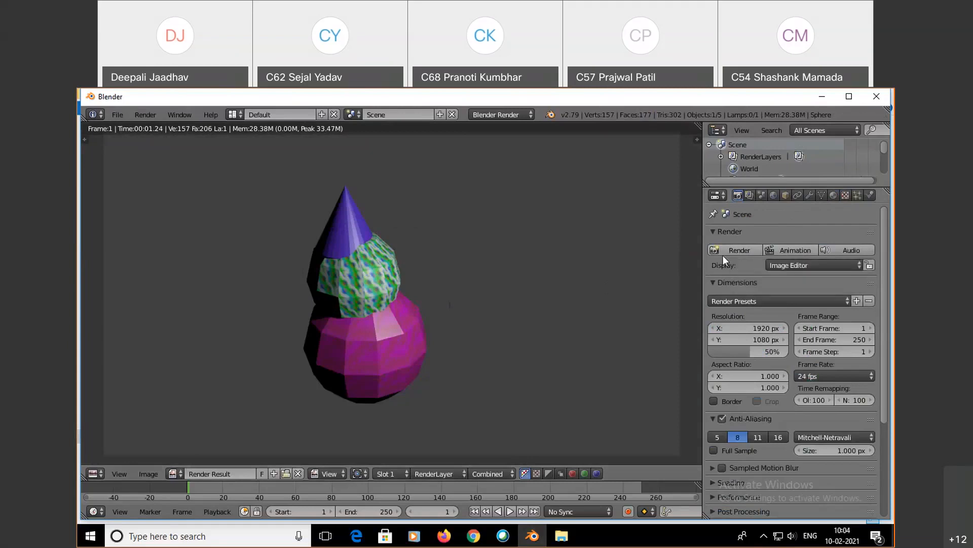
pyautogui.press('Escape')
pyautogui.rightClick(431, 314)
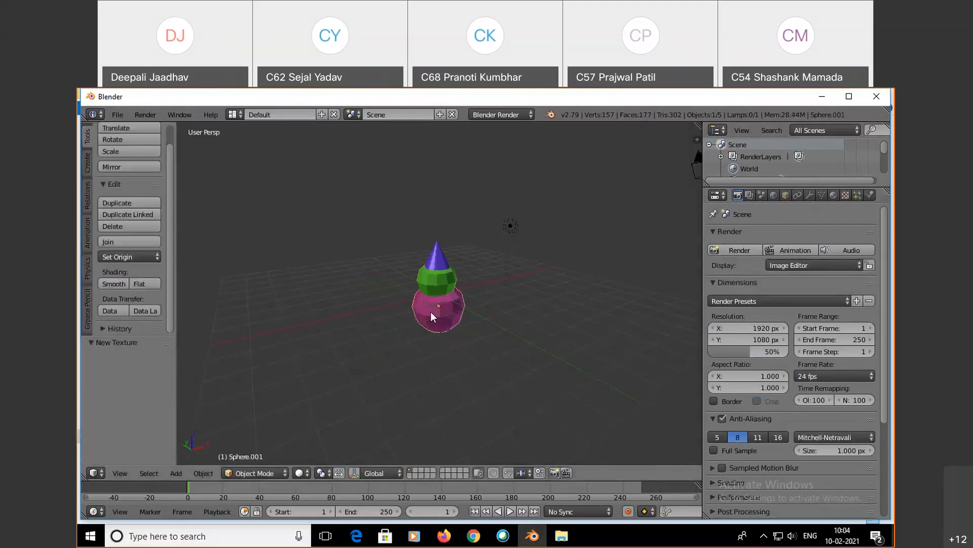
pyautogui.rightClick(436, 258)
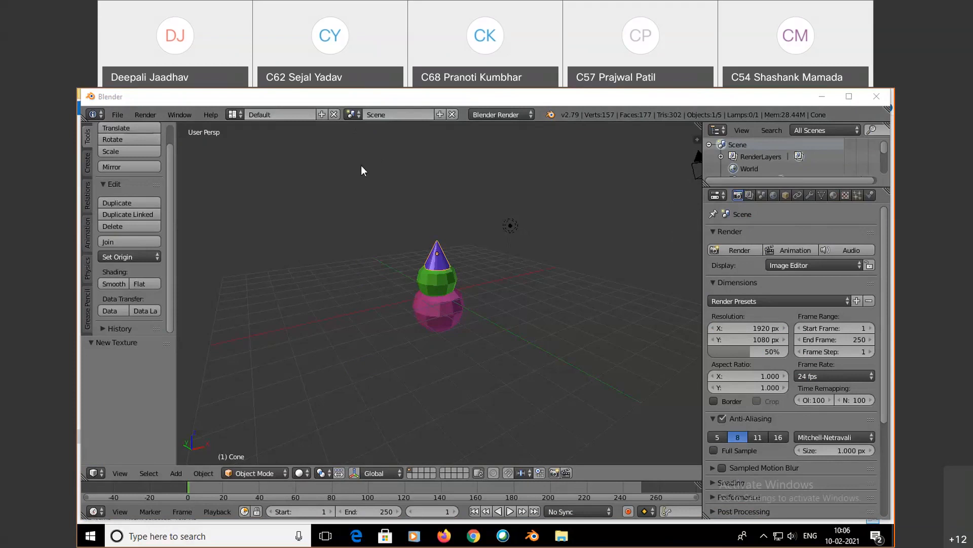
# Save the scene as s4_1.blend in the CG Prac folder on drive D
pyautogui.click(117, 116)
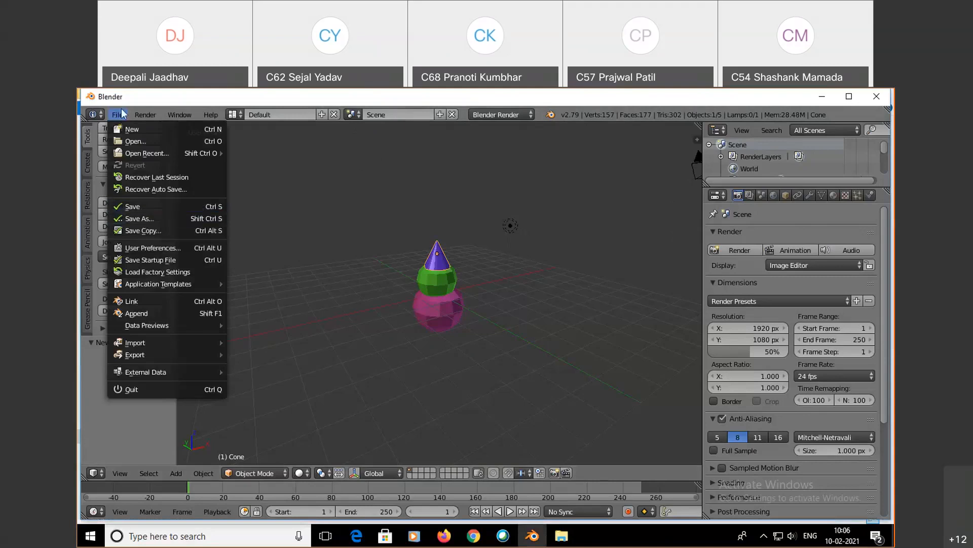
pyautogui.click(131, 218)
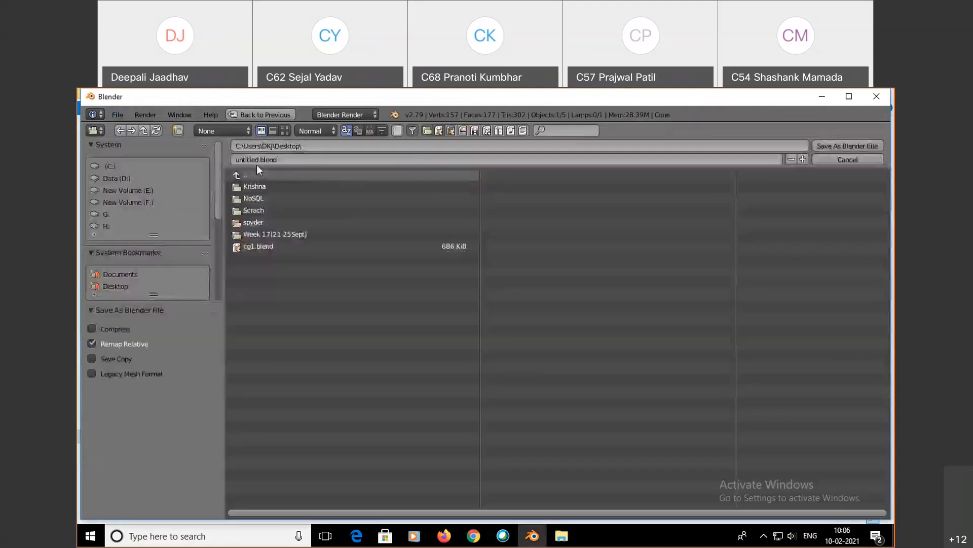
pyautogui.click(259, 160)
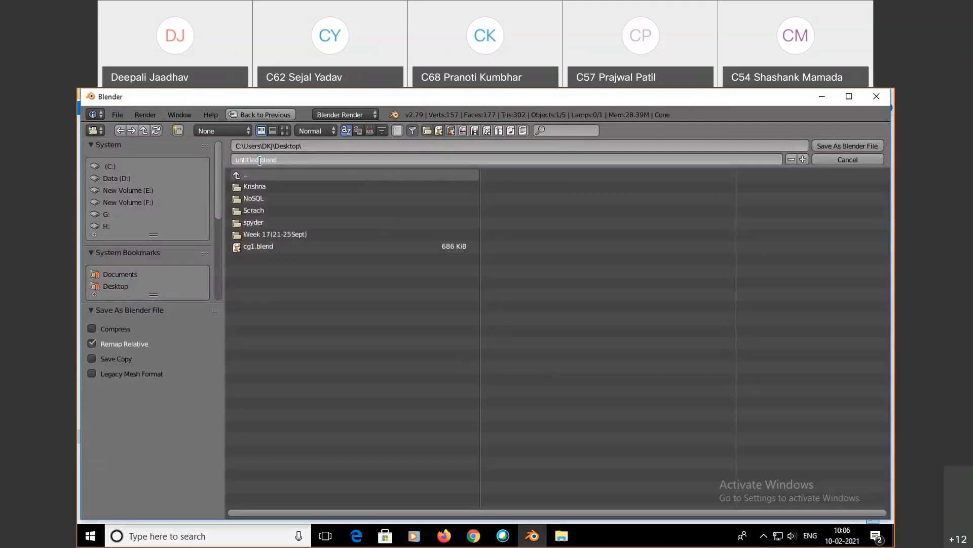
pyautogui.moveTo(259, 161); pyautogui.dragTo(227, 161)
pyautogui.write('s4_1')
pyautogui.click(112, 180)
pyautogui.click(110, 179)
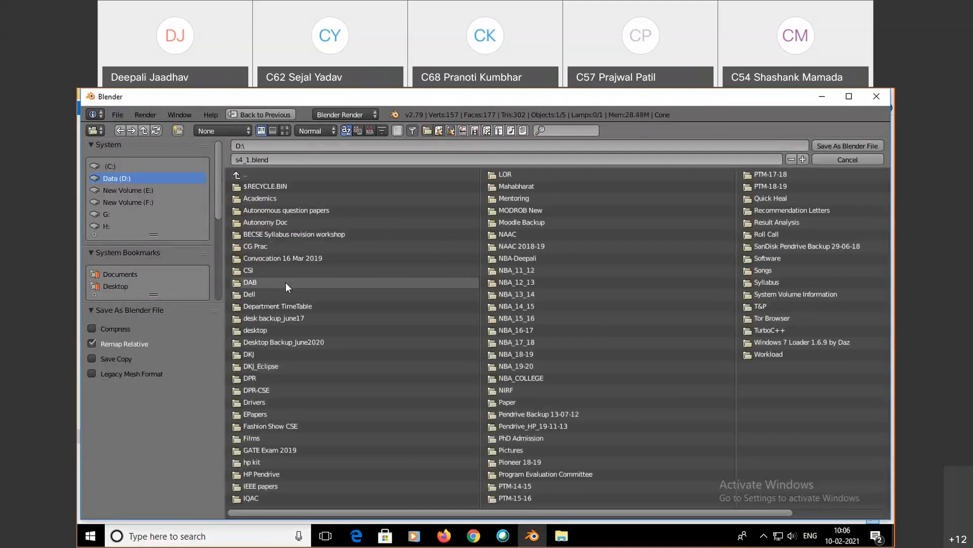
pyautogui.click(266, 245)
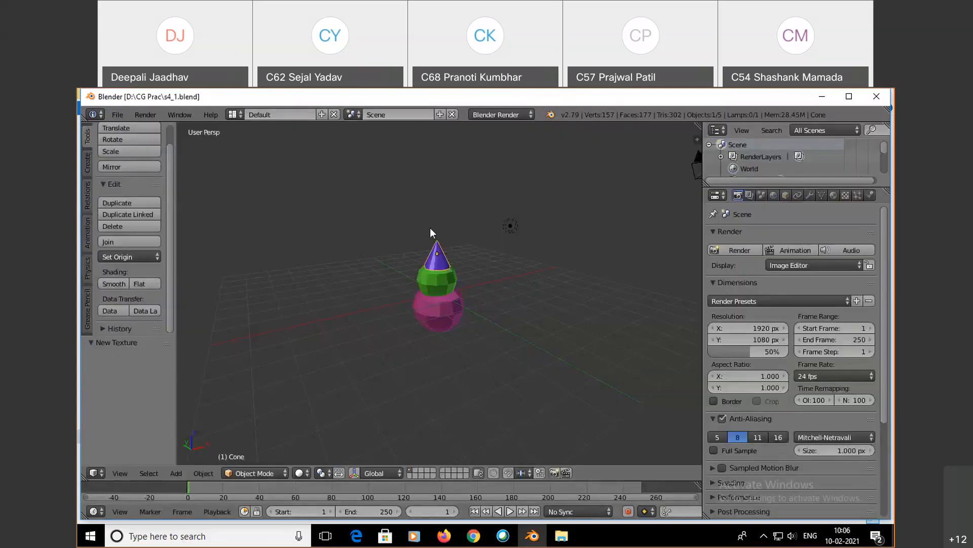
# Close Blender and select the saved s4_1 Blender file in the CG Prac folder in File Explorer
pyautogui.click(882, 99)
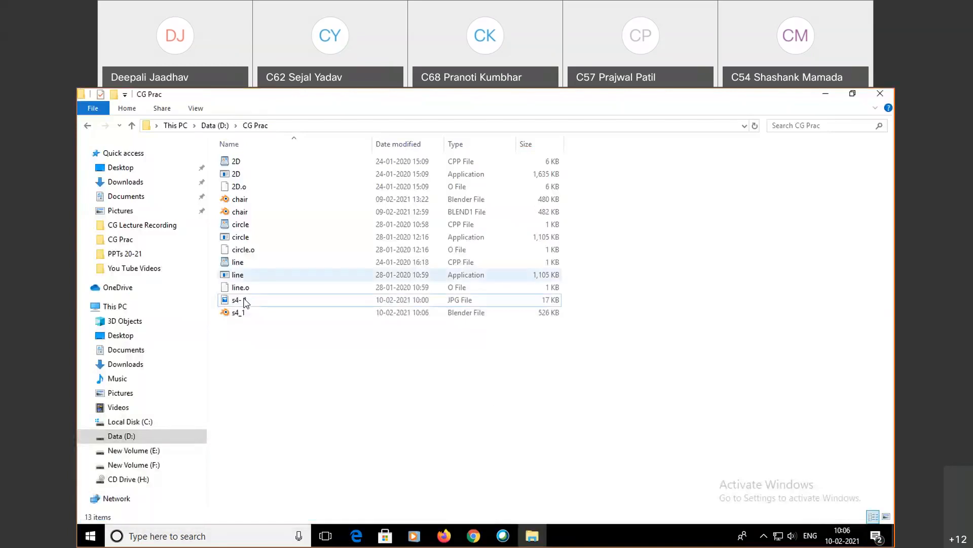
pyautogui.click(243, 312)
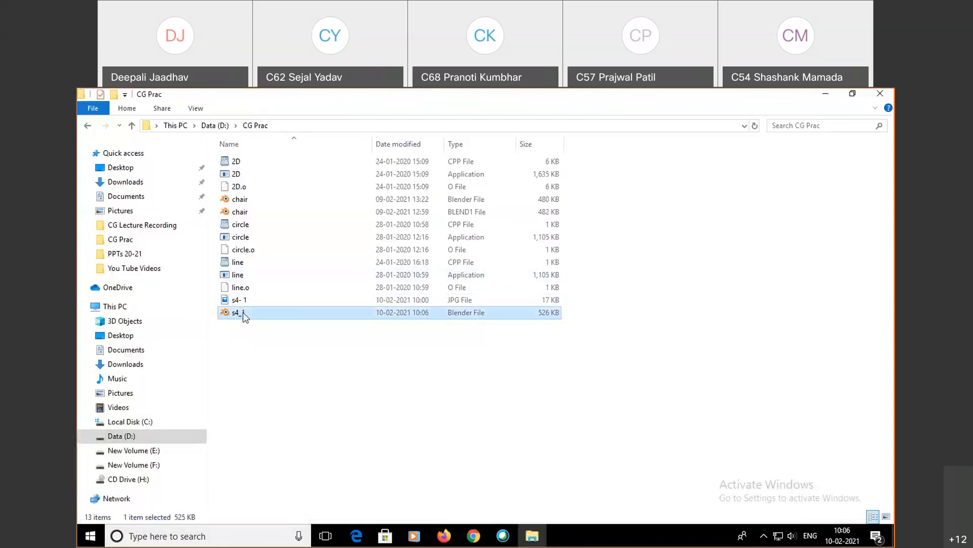
# Open the saved s4_1 Blender file to check the coloured figure, and close it again
pyautogui.doubleClick(242, 312)
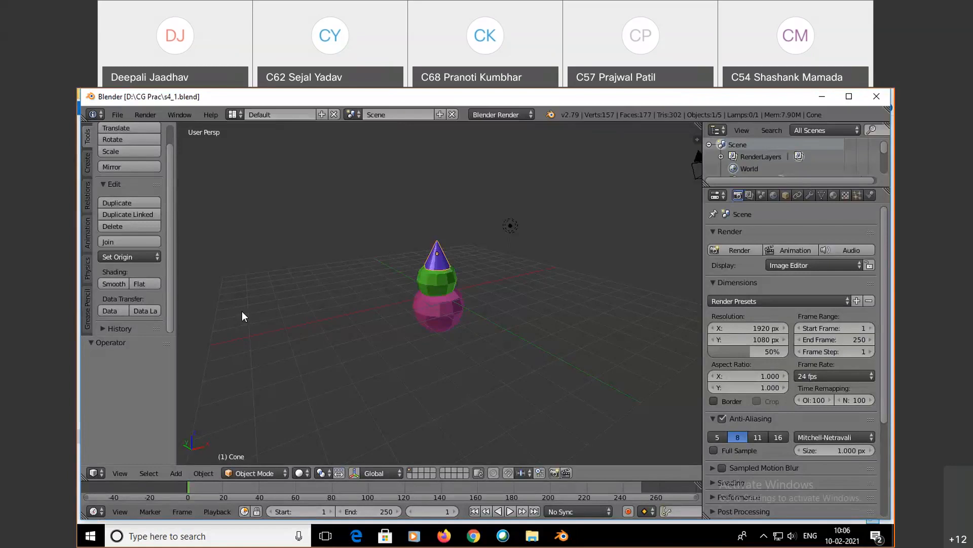
pyautogui.click(877, 98)
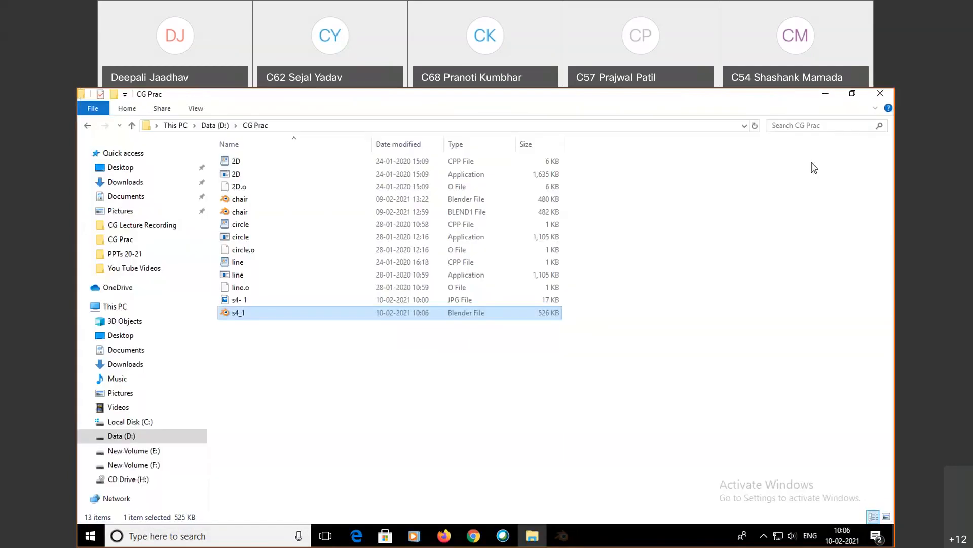
# Minimise File Explorer, start a fresh Blender session and dismiss the splash screen
pyautogui.click(825, 93)
pyautogui.doubleClick(238, 157)
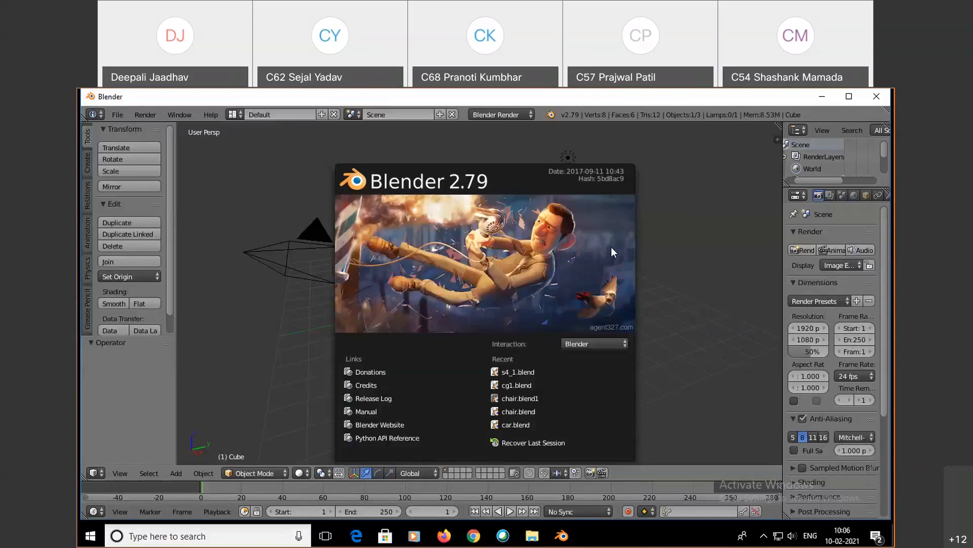
pyautogui.click(611, 246)
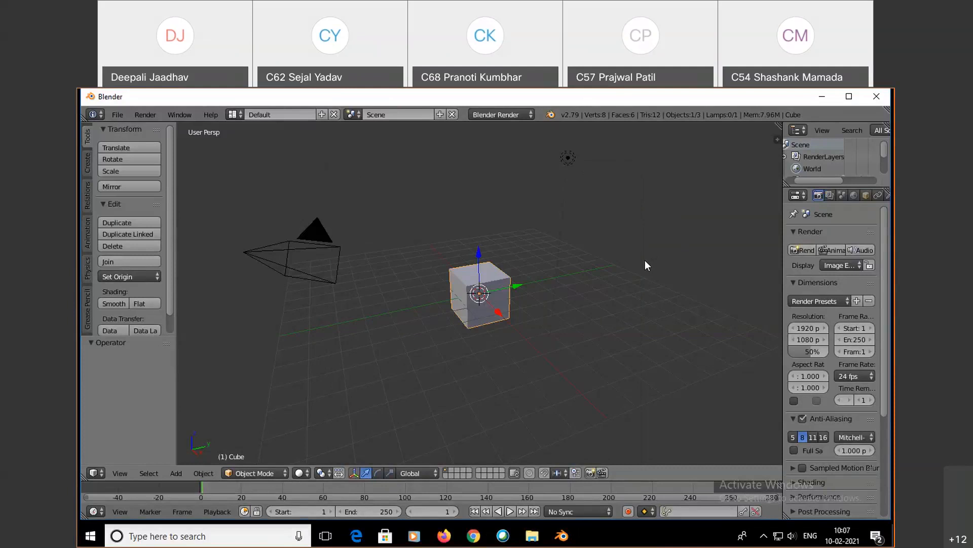
# Look at the default cube in front, top, side and camera views, and return to a perspective user view
pyautogui.press('KP_1')
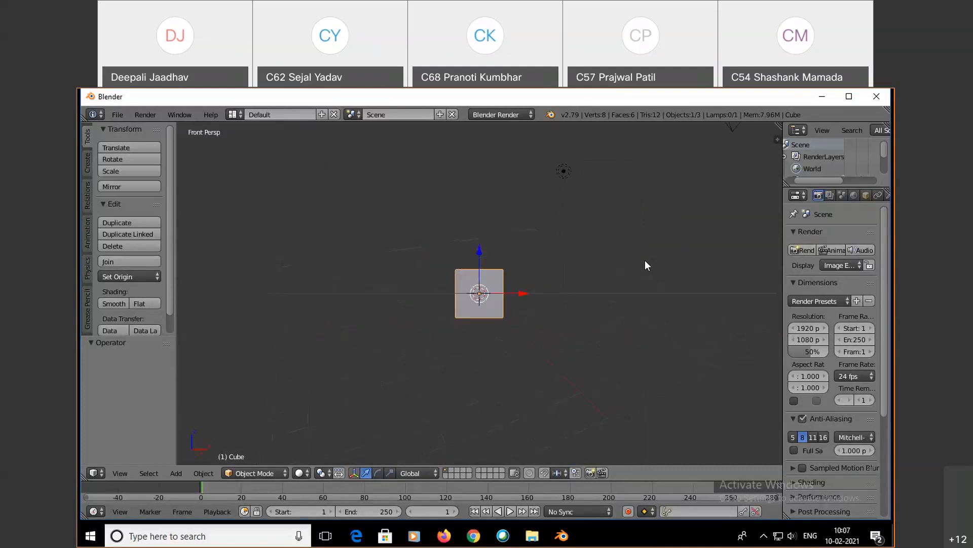
pyautogui.press('KP_7')
pyautogui.press('KP_3')
pyautogui.moveTo(642, 263); pyautogui.dragTo(678, 293, button='middle')
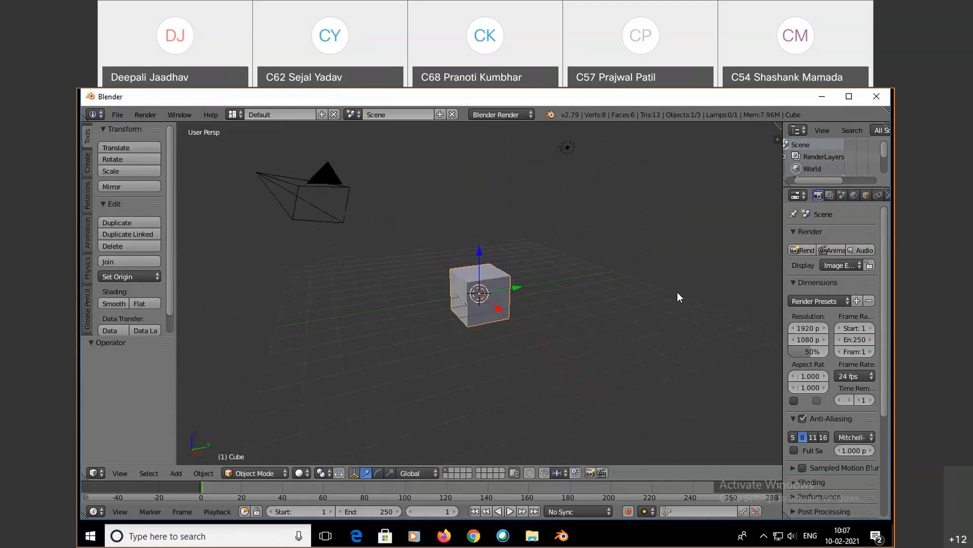
pyautogui.press('KP_0')
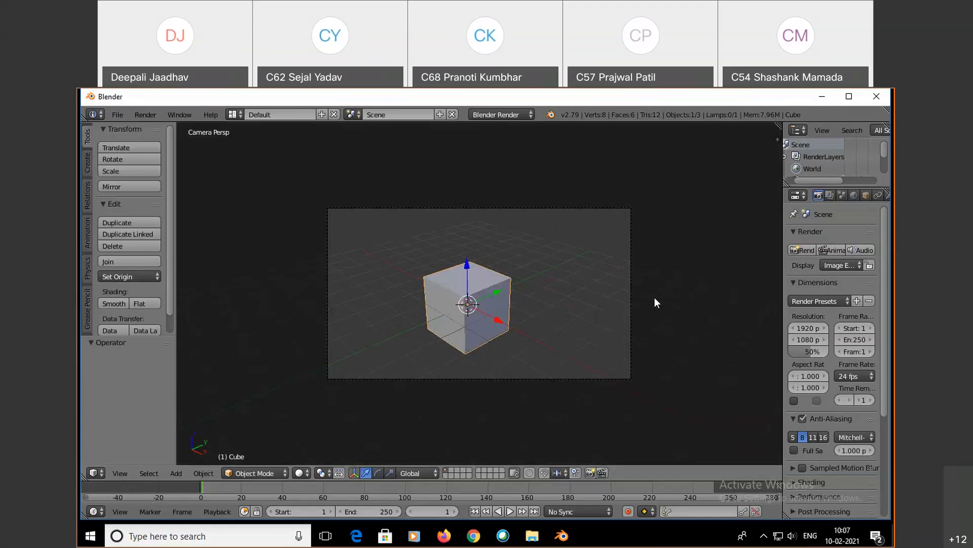
pyautogui.press('KP_0')
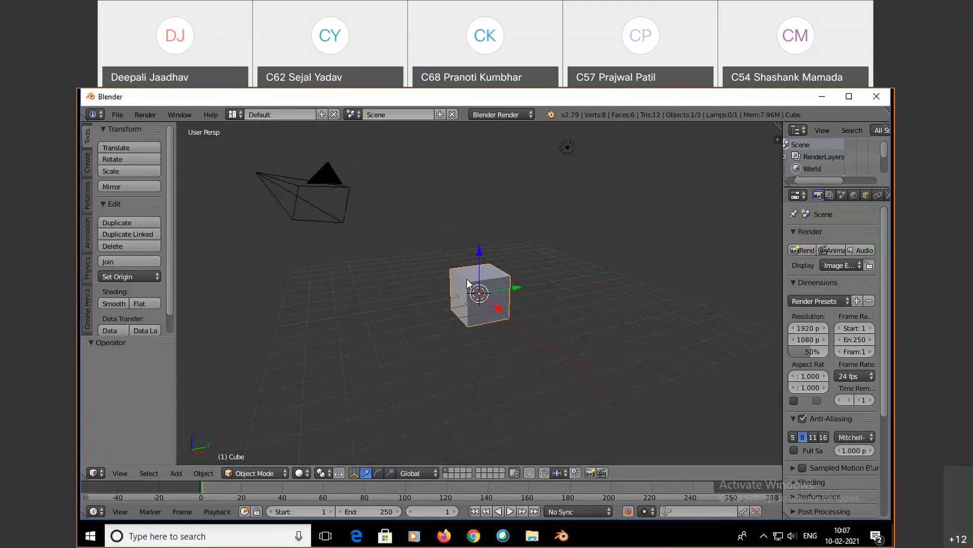
# Flatten the default cube into a slab by scaling it along Z to about 0.253
pyautogui.press('s')
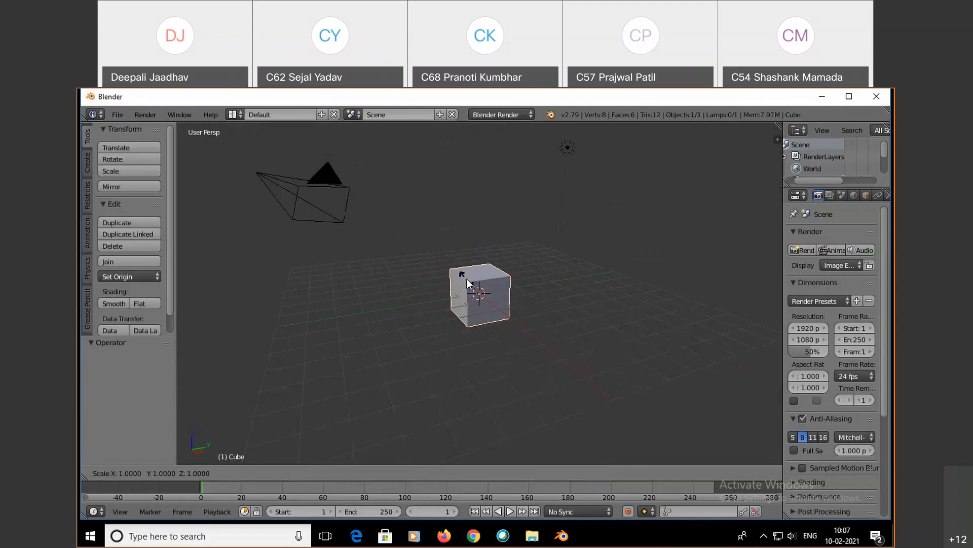
pyautogui.press('z')
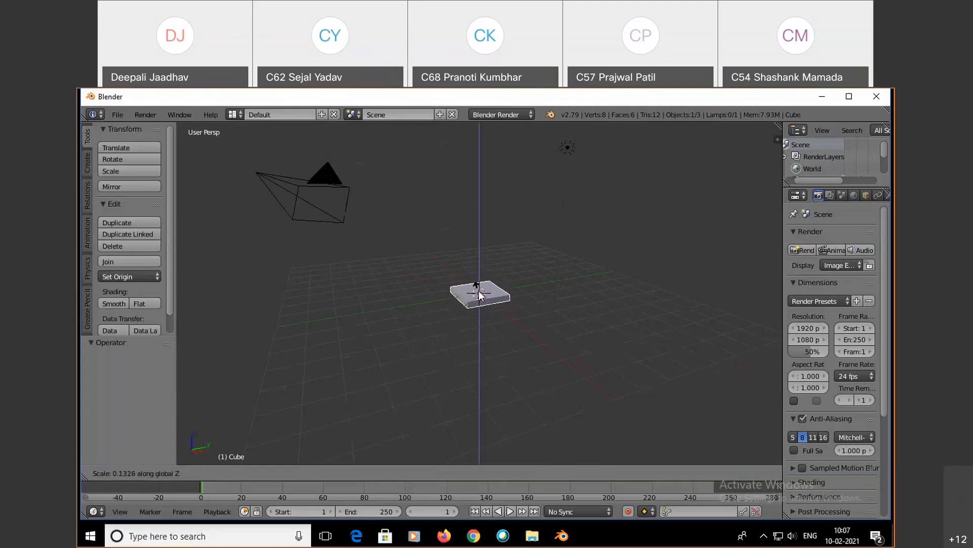
pyautogui.click(480, 295)
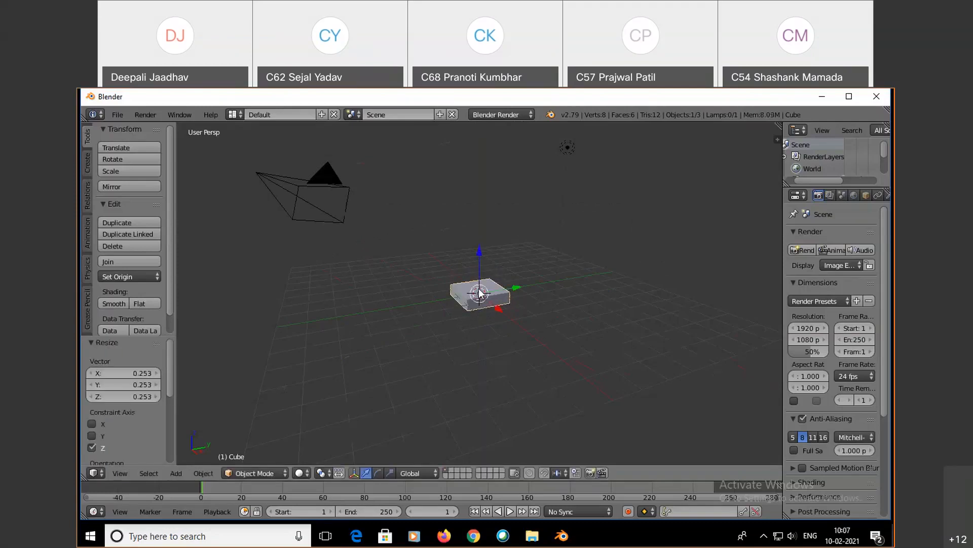
pyautogui.scroll(5, 488, 341)
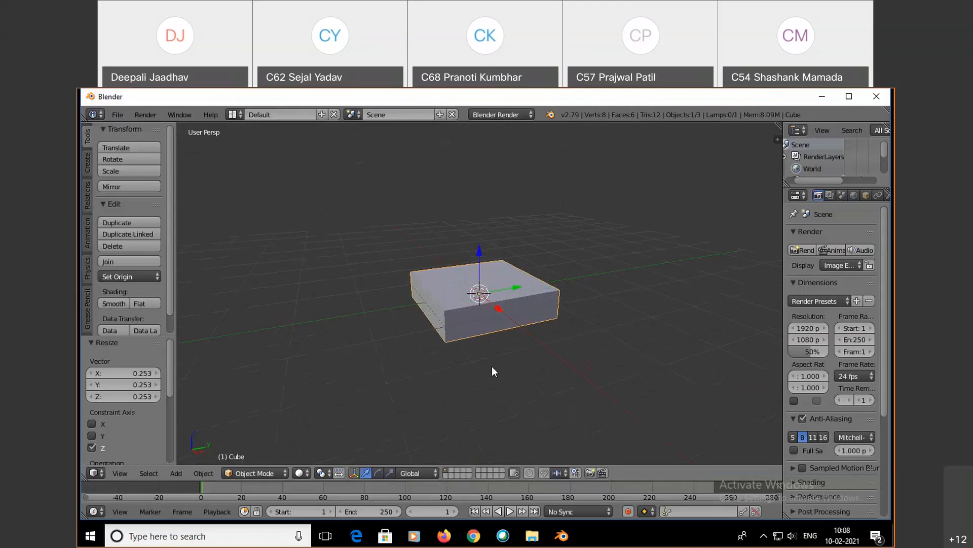
# Switch the slab to Edit Mode, toggling back to Object Mode to show the difference
pyautogui.click(251, 473)
pyautogui.click(253, 445)
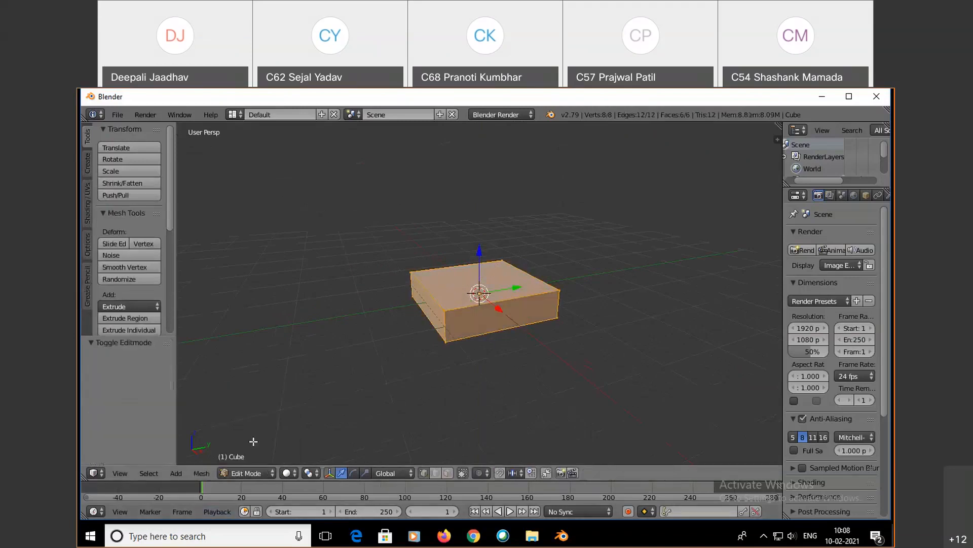
pyautogui.press('Tab')
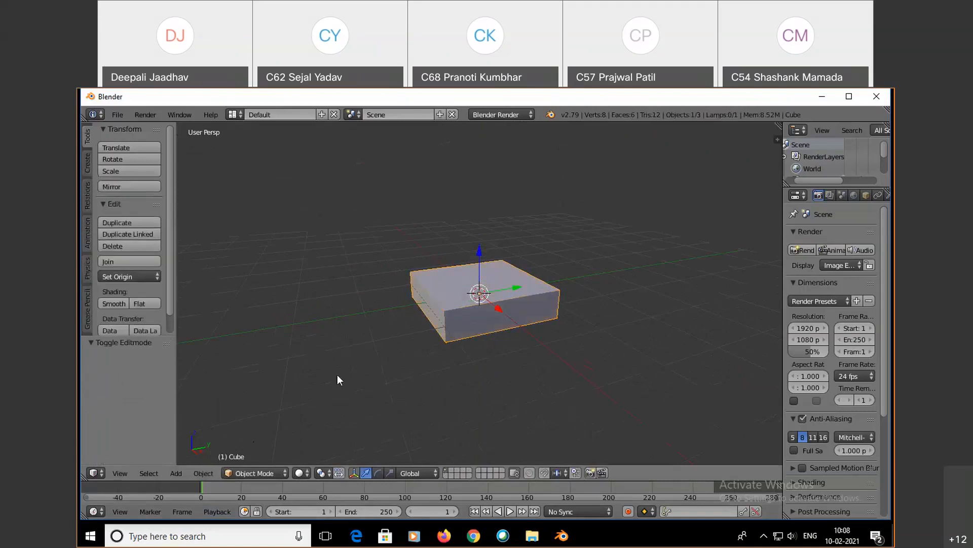
pyautogui.press('Tab')
pyautogui.press('Tab')
pyautogui.press('Tab')
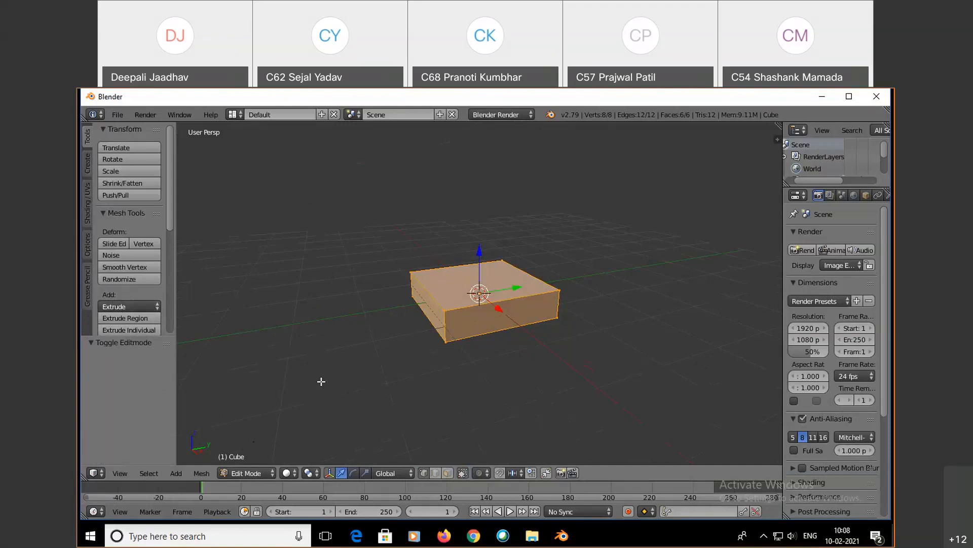
# Add a loop cut near the slab's negative Y end and a horizontal loop cut slid down to its lower edge
pyautogui.hotkey('ctrl', 'r')
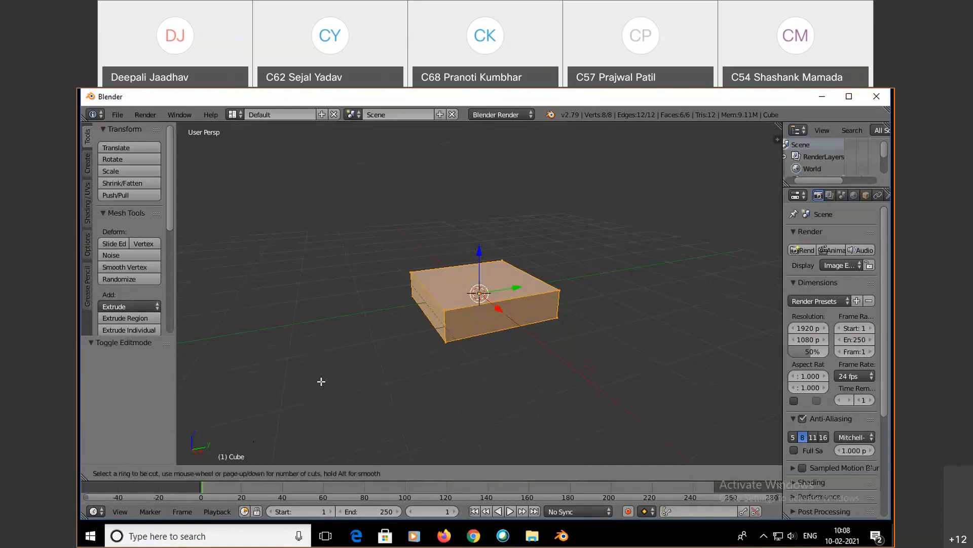
pyautogui.click(458, 293)
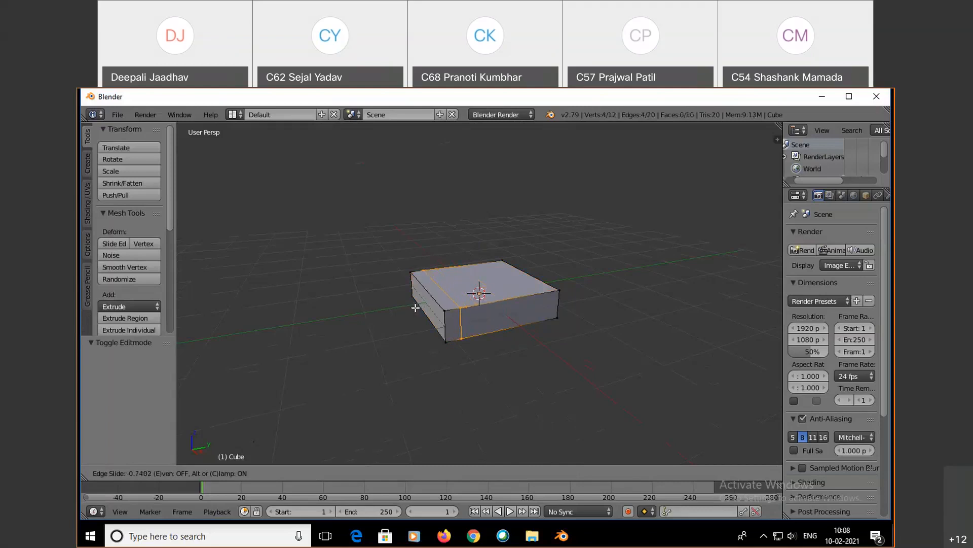
pyautogui.click(418, 307)
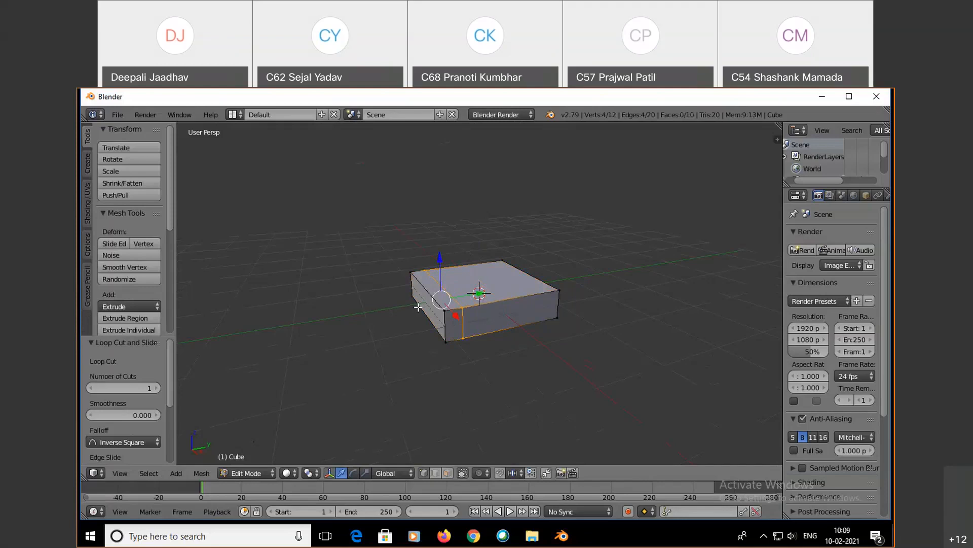
pyautogui.hotkey('ctrl', 'r')
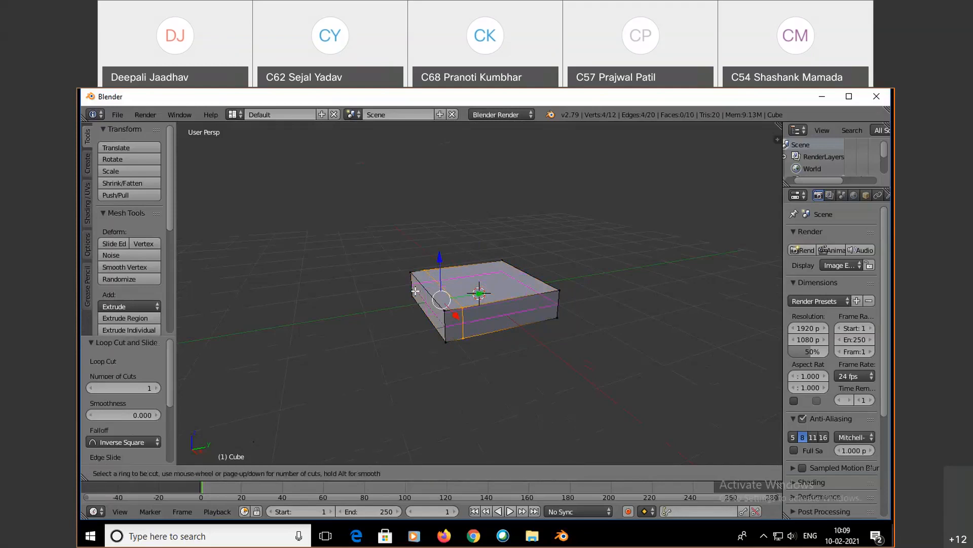
pyautogui.click(448, 314)
pyautogui.rightClick(448, 315)
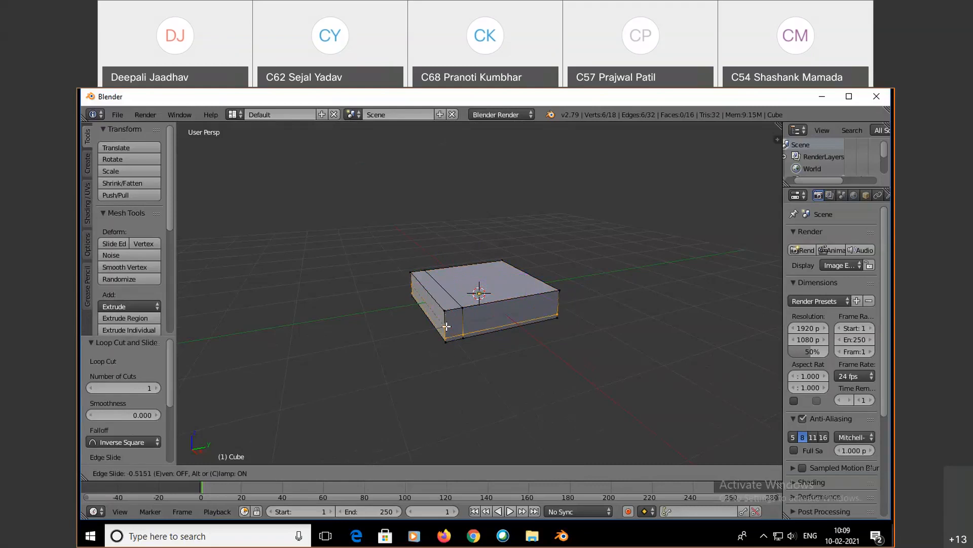
pyautogui.click(446, 332)
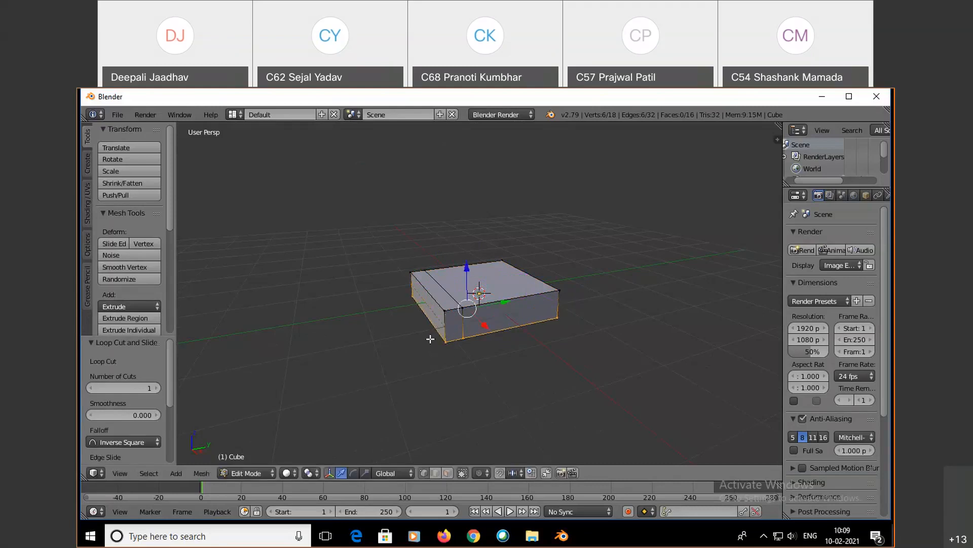
# Add two loop cuts running along Y's sides of the slab, one near each X edge, slid about -0.62 and 0.6
pyautogui.hotkey('ctrl', 'r')
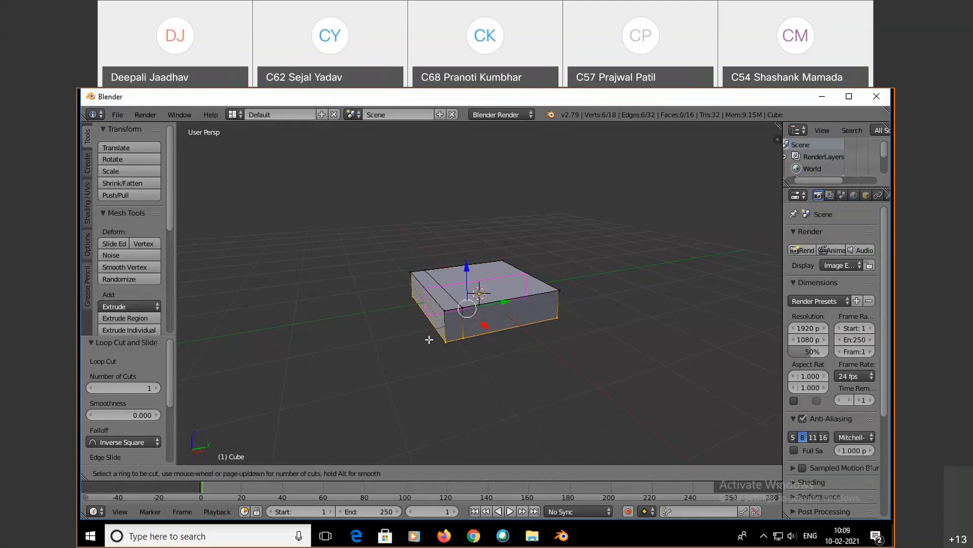
pyautogui.click(428, 339)
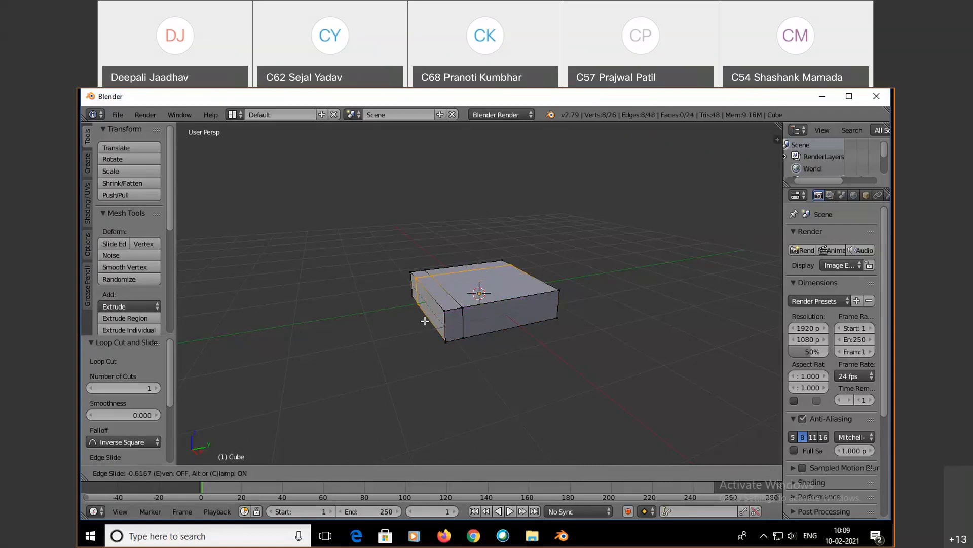
pyautogui.click(425, 321)
pyautogui.hotkey('ctrl', 'r')
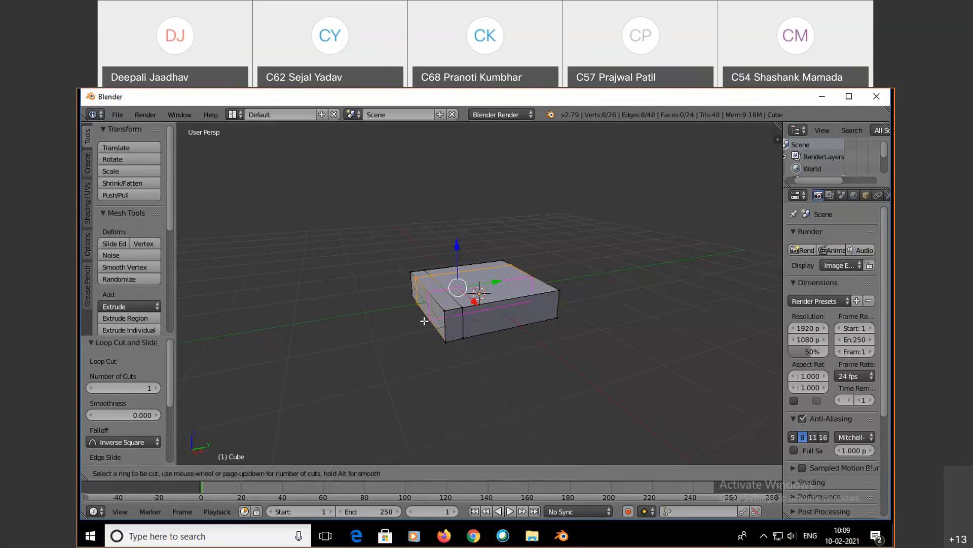
pyautogui.click(425, 321)
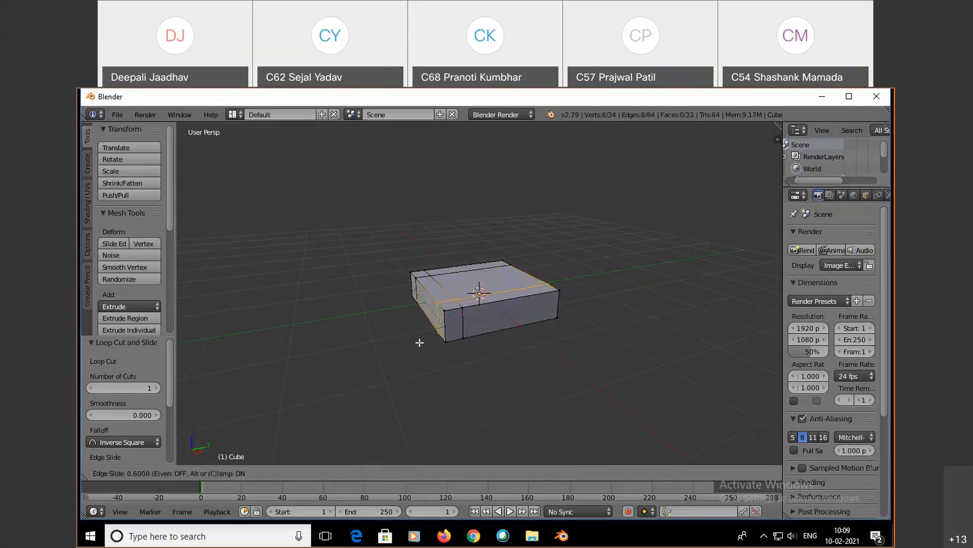
pyautogui.click(419, 343)
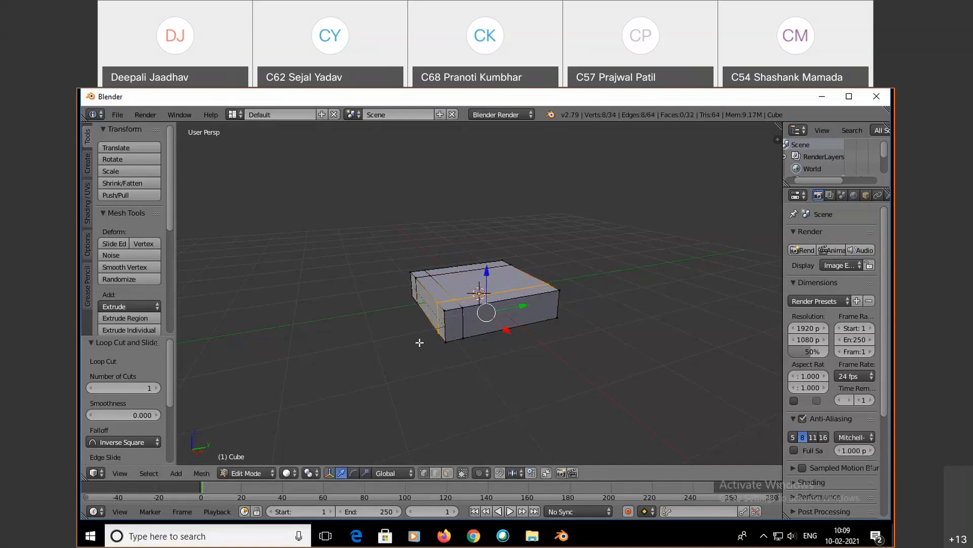
# Add a loop cut near the slab's positive Y end, and toggle out of Edit Mode and back to compare
pyautogui.hotkey('ctrl', 'r')
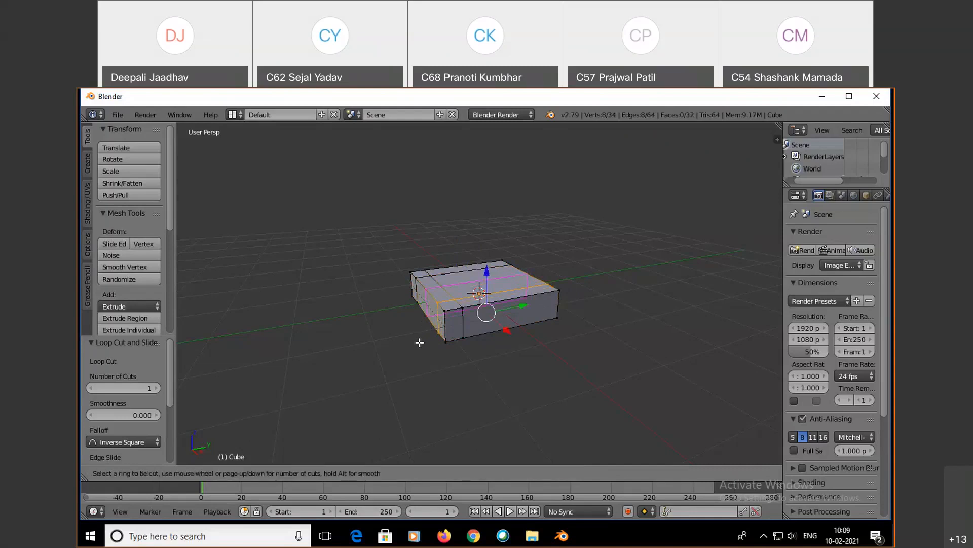
pyautogui.click(471, 339)
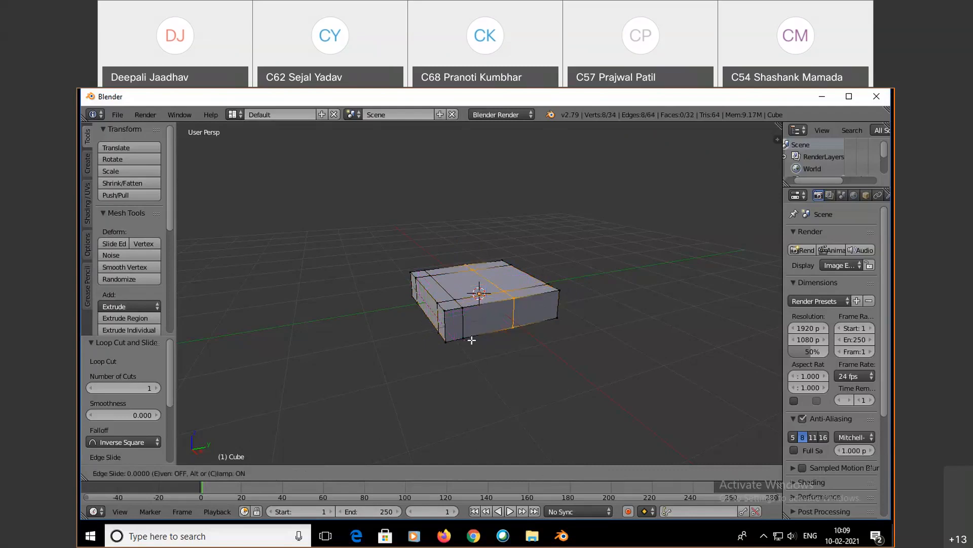
pyautogui.click(502, 336)
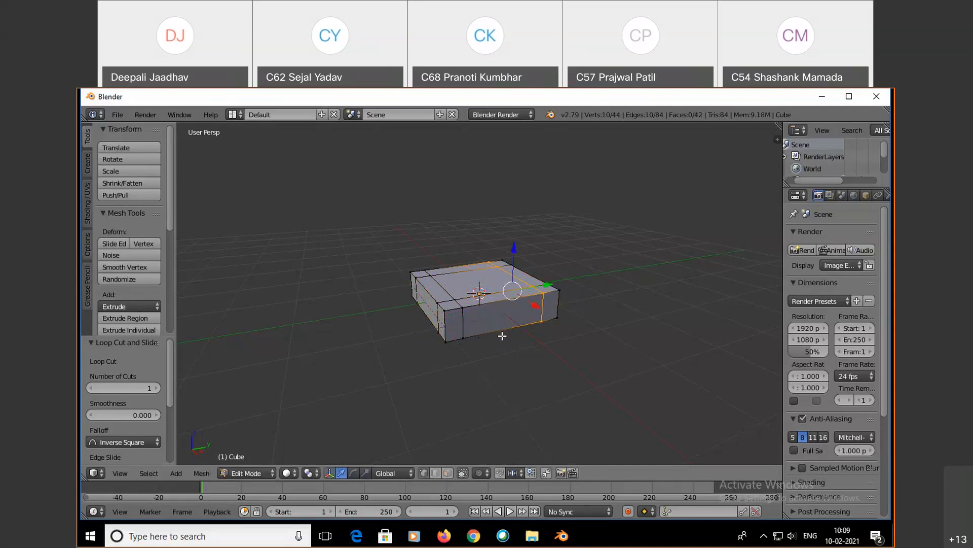
pyautogui.press('Tab')
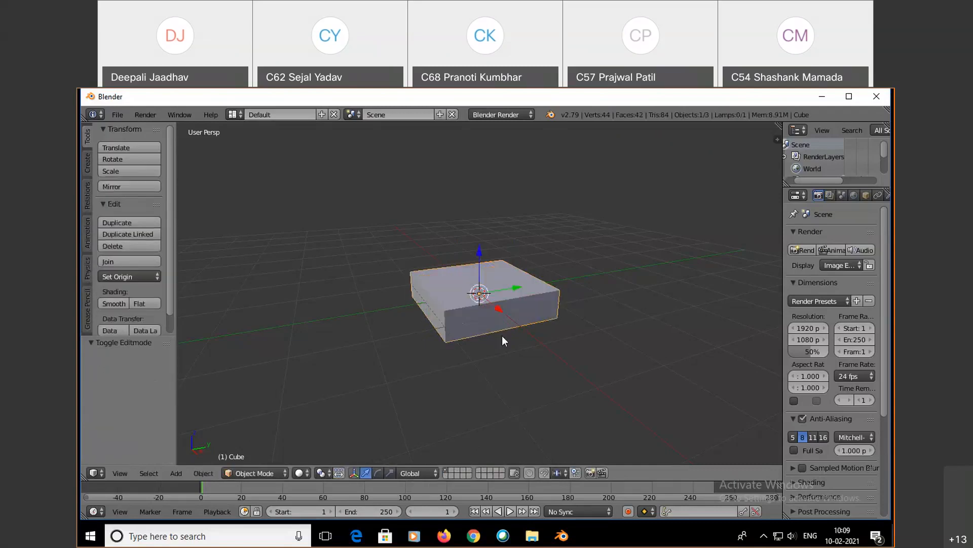
pyautogui.press('Tab')
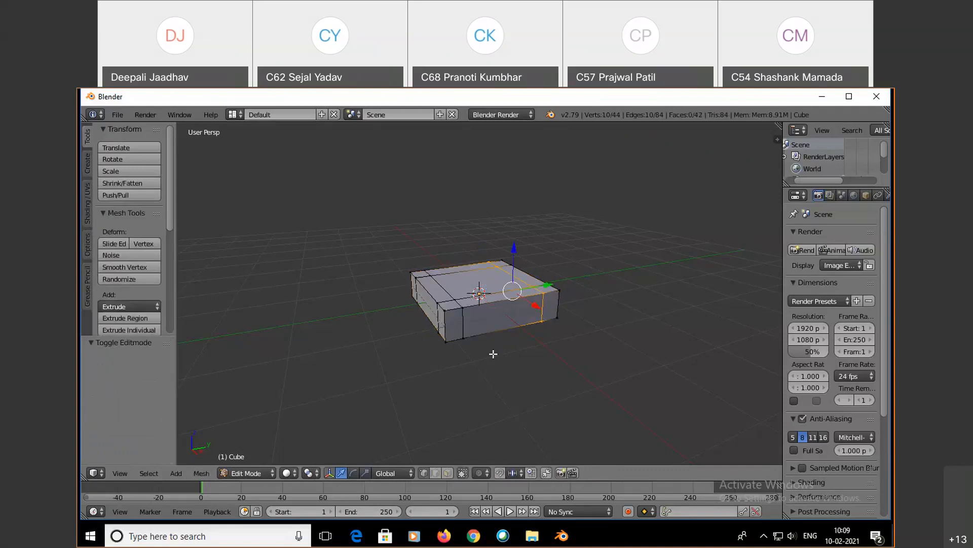
# Switch to Chrome to consult the Blender keys handout, and return to Blender to inspect the slab's loop cuts from the opposite side
pyautogui.moveTo(371, 393); pyautogui.dragTo(470, 393, button='middle')
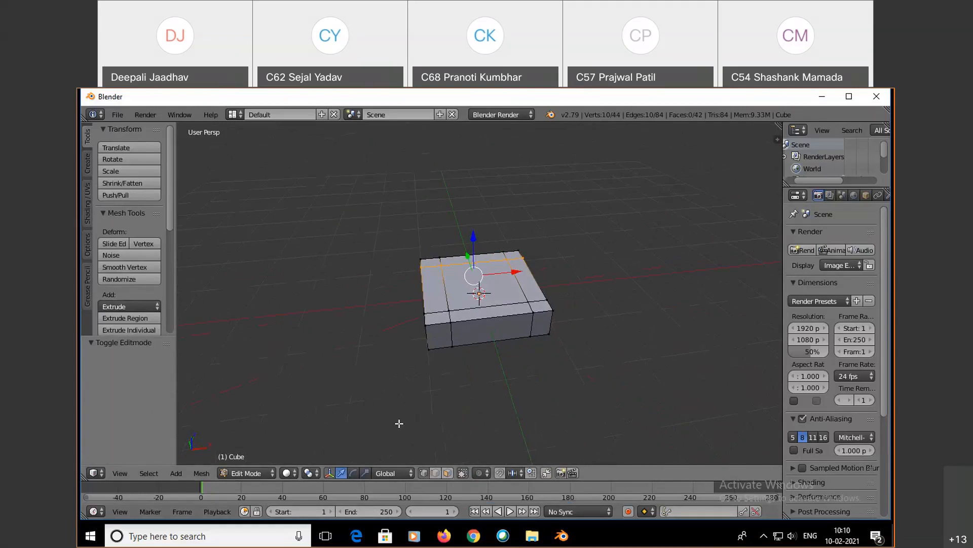
pyautogui.click(486, 536)
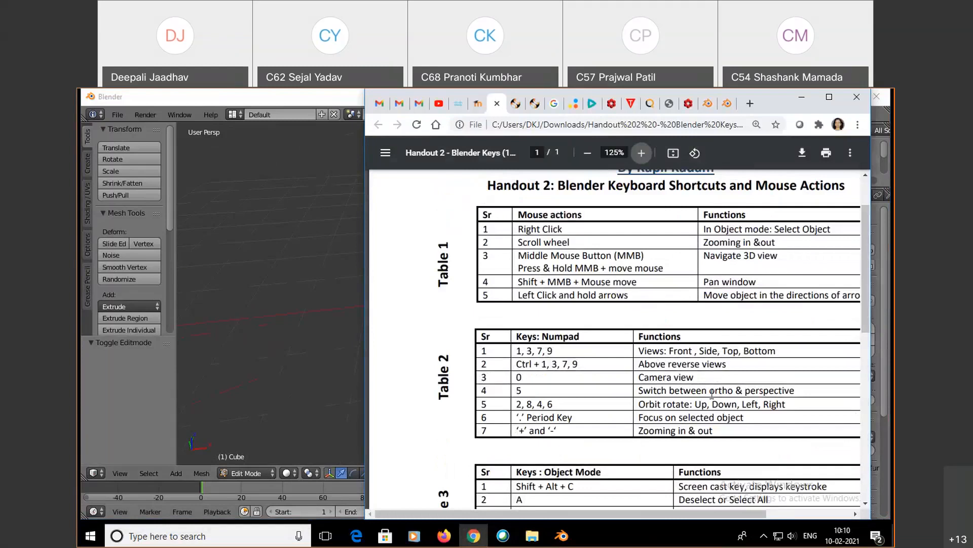
pyautogui.click(564, 538)
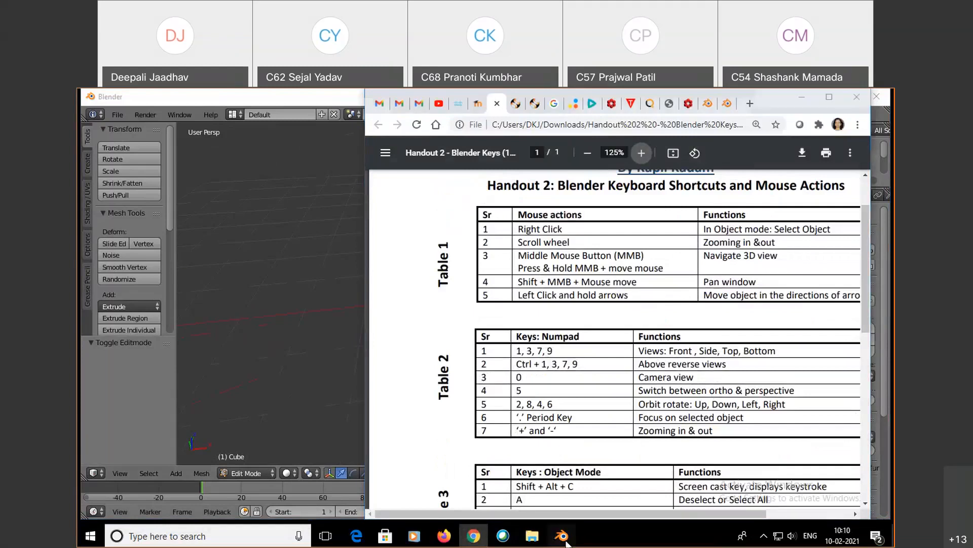
pyautogui.keyDown('alt'); pyautogui.rightClick(501, 325); pyautogui.keyUp('alt')
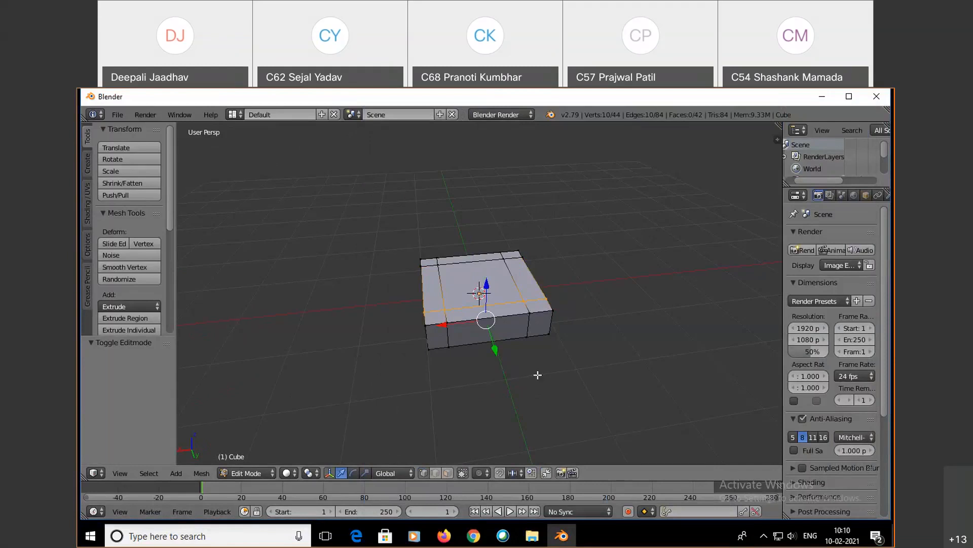
# In face select mode, extrude the four corner faces on the slab's underside by about 1.57 to form legs
pyautogui.press('KP_1')
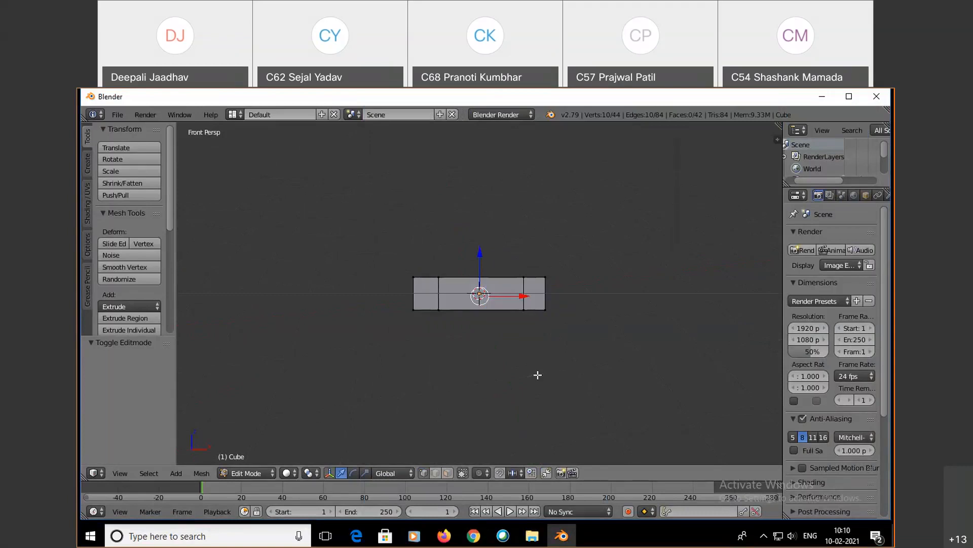
pyautogui.press('KP_7')
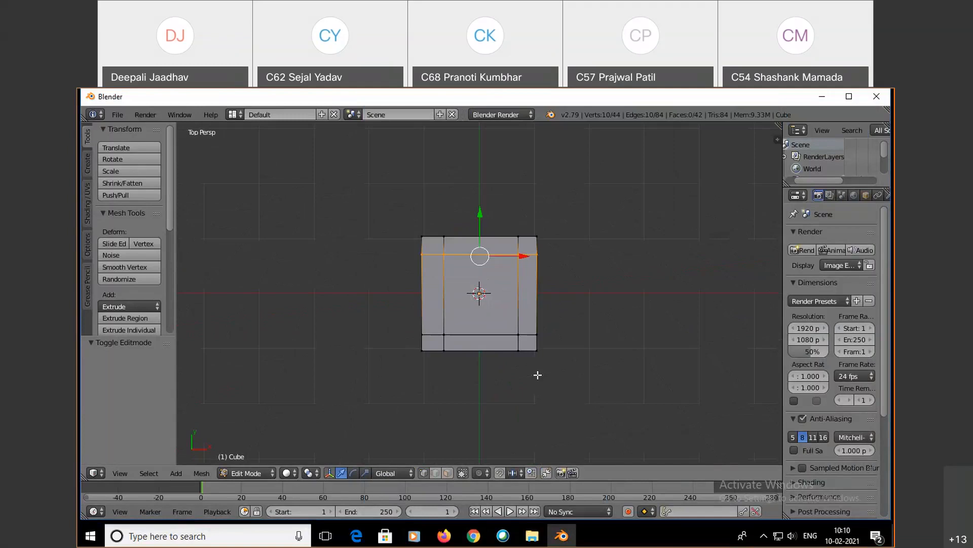
pyautogui.press('ctrl+KP_7')
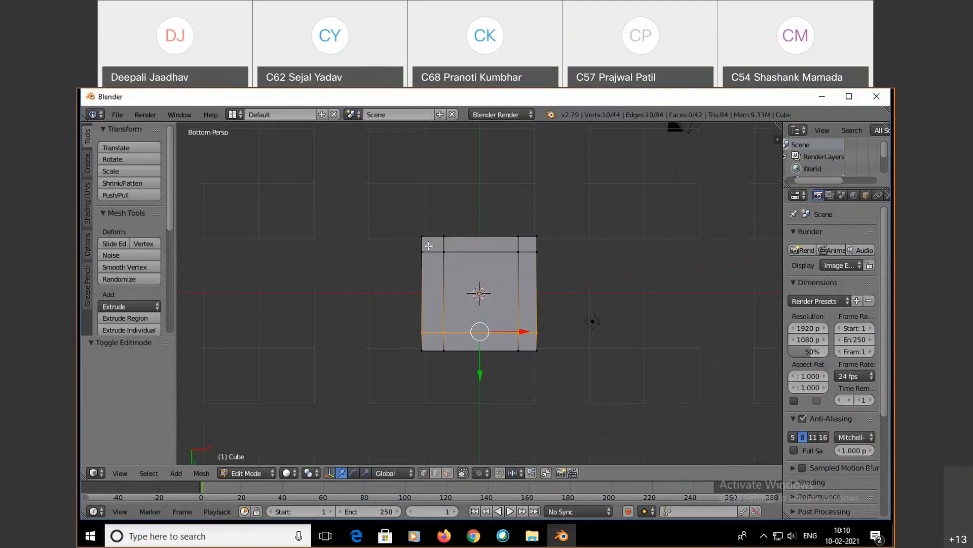
pyautogui.click(447, 473)
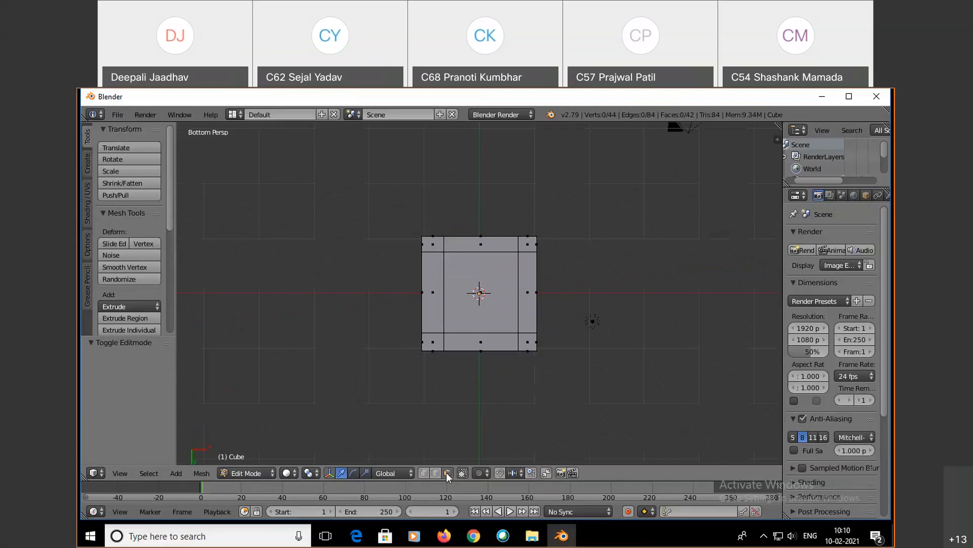
pyautogui.rightClick(437, 247)
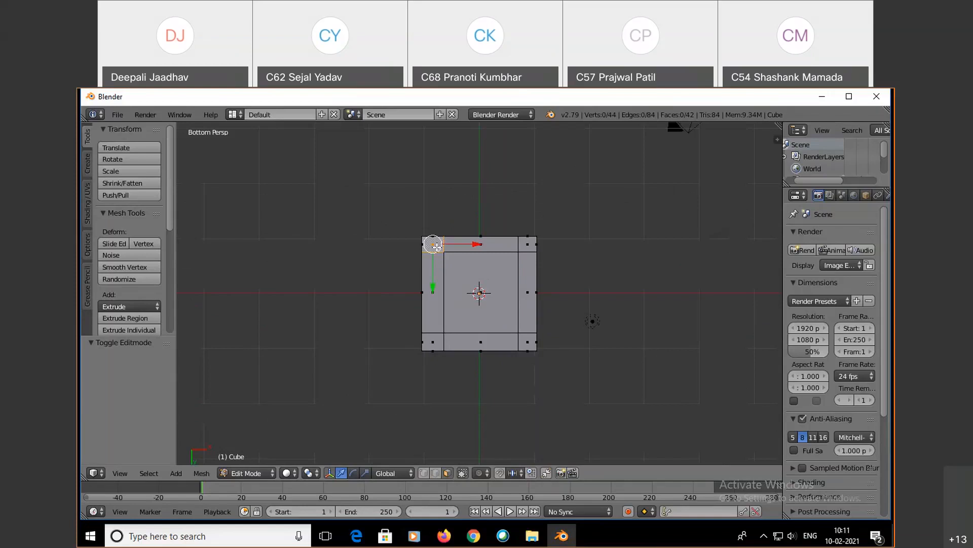
pyautogui.keyDown('shift'); pyautogui.rightClick(528, 245); pyautogui.keyUp('shift')
pyautogui.keyDown('shift'); pyautogui.rightClick(520, 352); pyautogui.keyUp('shift')
pyautogui.keyDown('shift'); pyautogui.rightClick(430, 344); pyautogui.keyUp('shift')
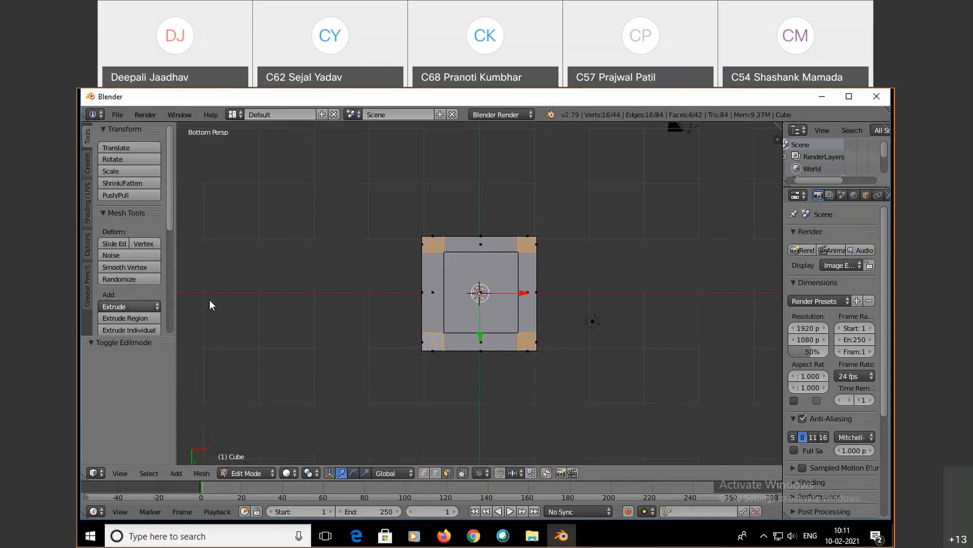
pyautogui.press('e')
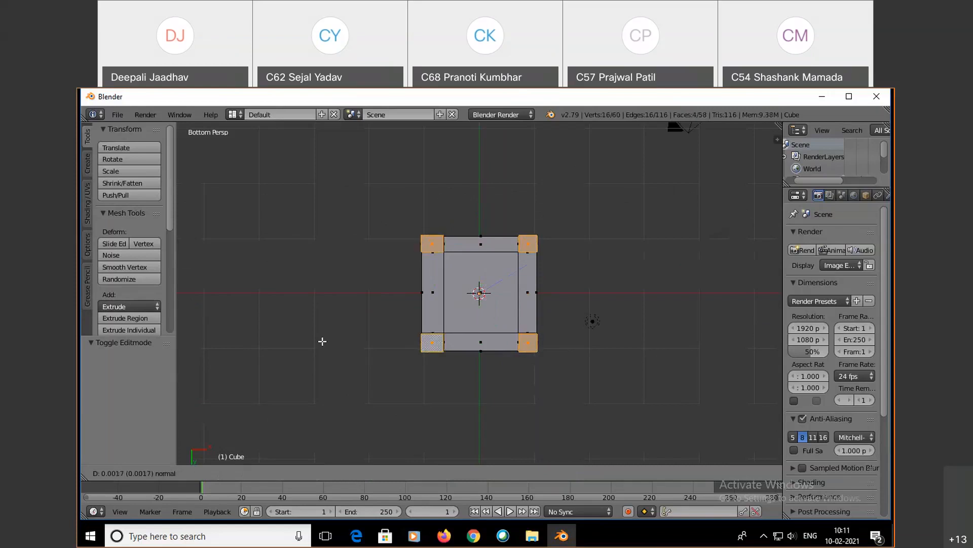
pyautogui.click(277, 369)
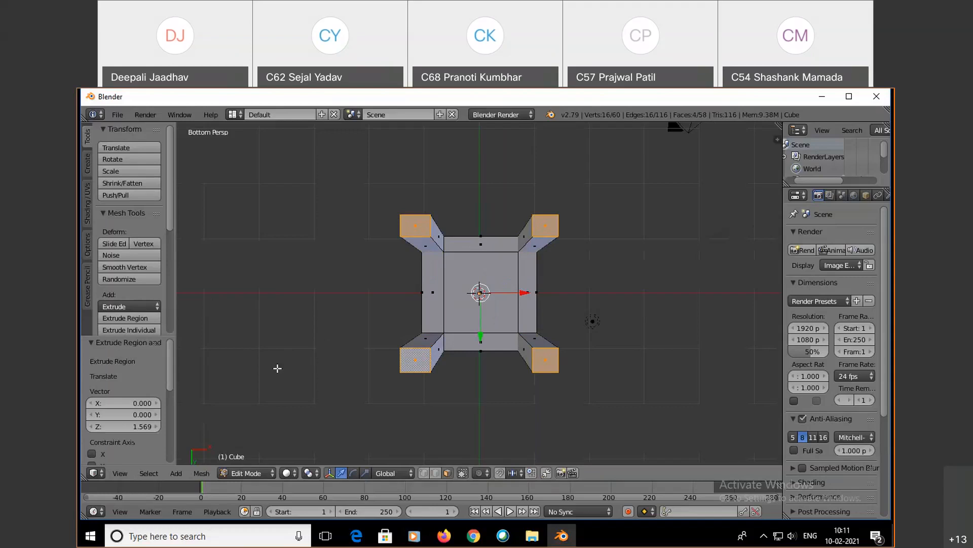
# Switch to Object Mode and inspect the slab with its four legs from above and from the side
pyautogui.click(248, 471)
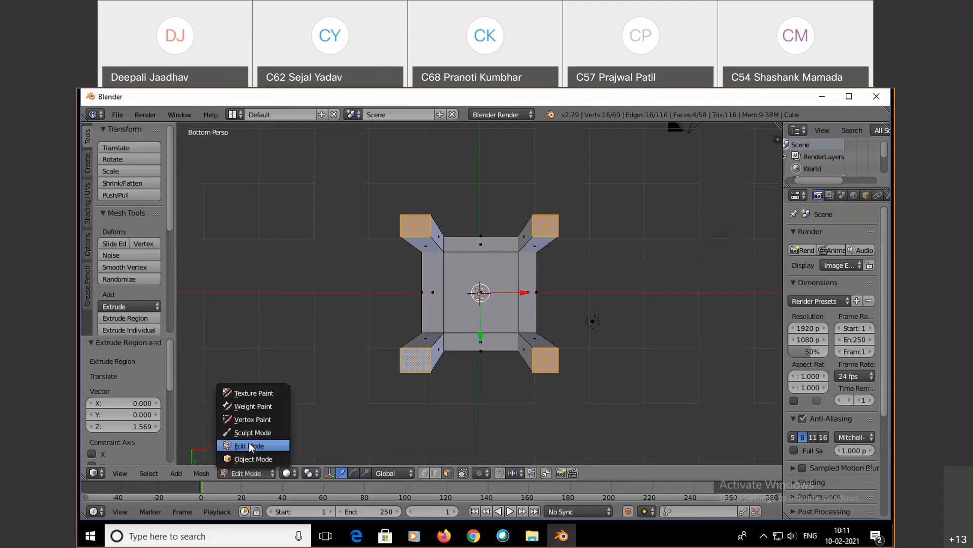
pyautogui.click(249, 443)
pyautogui.click(244, 473)
pyautogui.click(243, 459)
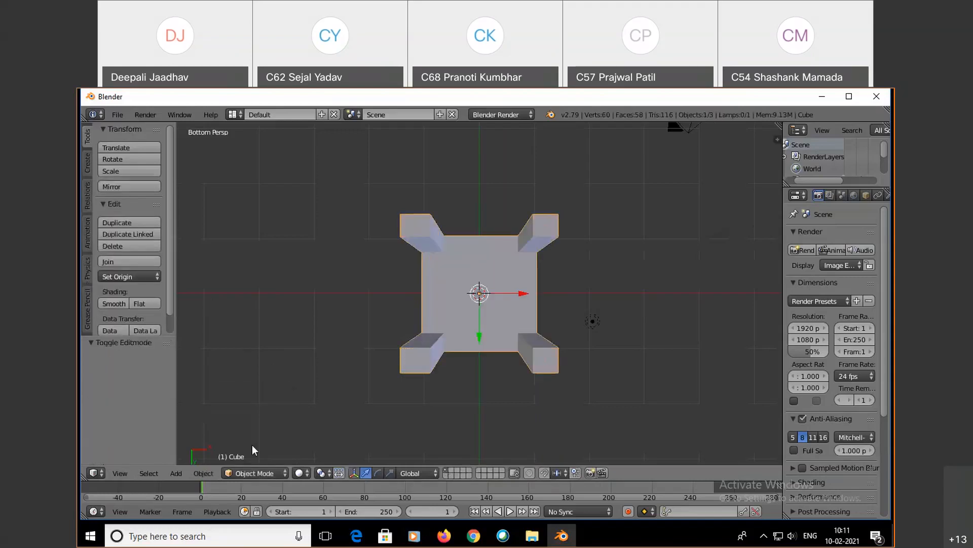
pyautogui.moveTo(315, 345); pyautogui.dragTo(437, 454, button='middle')
pyautogui.moveTo(348, 303); pyautogui.dragTo(350, 385, button='middle')
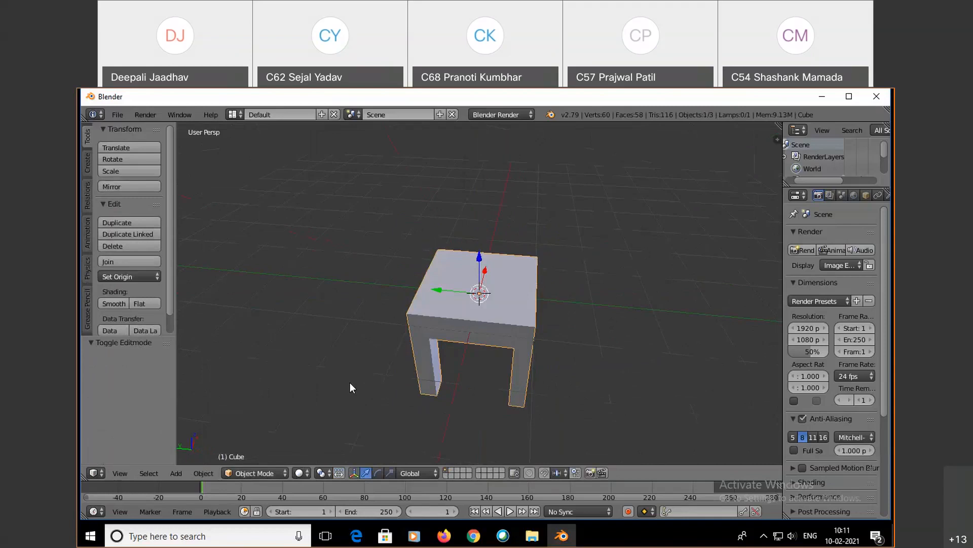
pyautogui.moveTo(350, 382); pyautogui.dragTo(383, 390, button='middle')
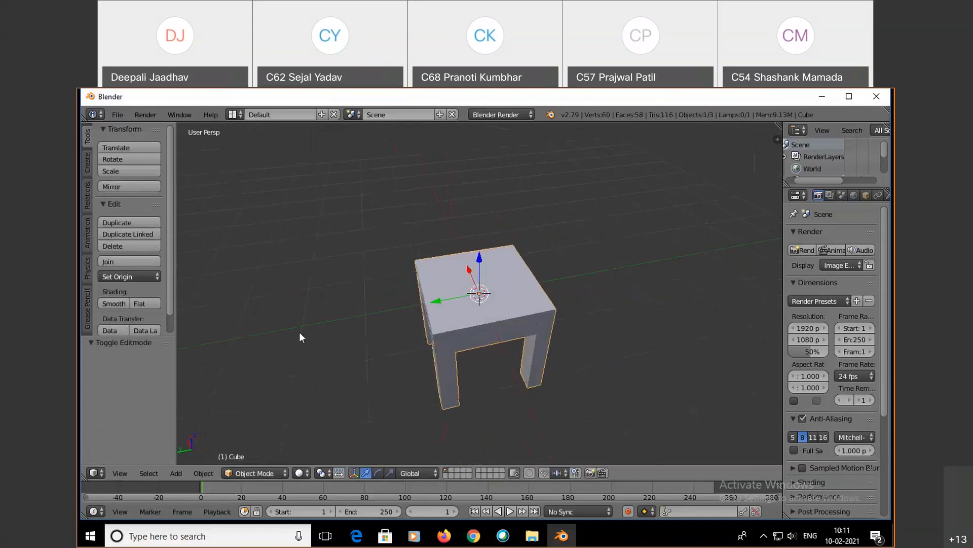
# In Edit Mode, extrude the three top faces along the seat's negative Y edge, together with the selected leg ends, by about 0.004
pyautogui.click(239, 471)
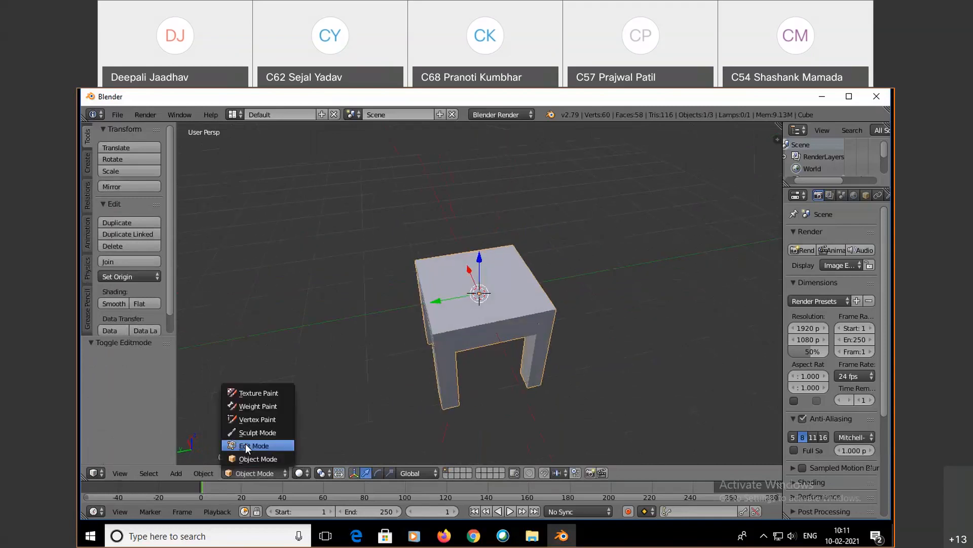
pyautogui.click(245, 443)
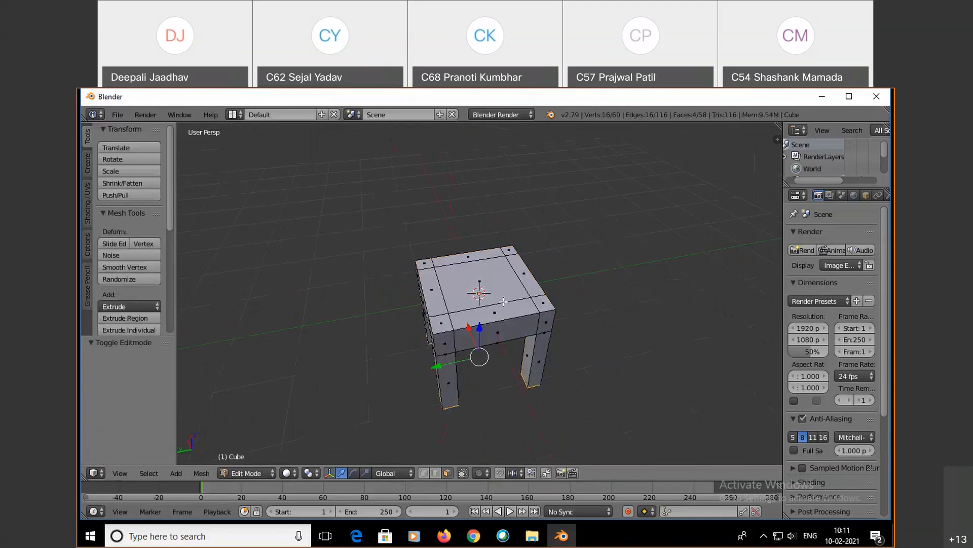
pyautogui.keyDown('shift'); pyautogui.rightClick(511, 250); pyautogui.keyUp('shift')
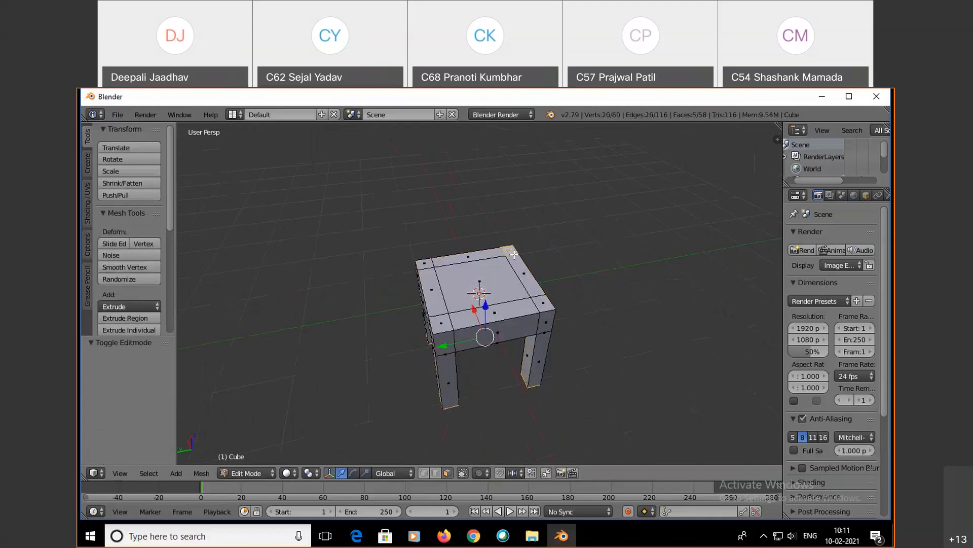
pyautogui.keyDown('shift'); pyautogui.rightClick(521, 271); pyautogui.keyUp('shift')
pyautogui.keyDown('shift'); pyautogui.rightClick(546, 301); pyautogui.keyUp('shift')
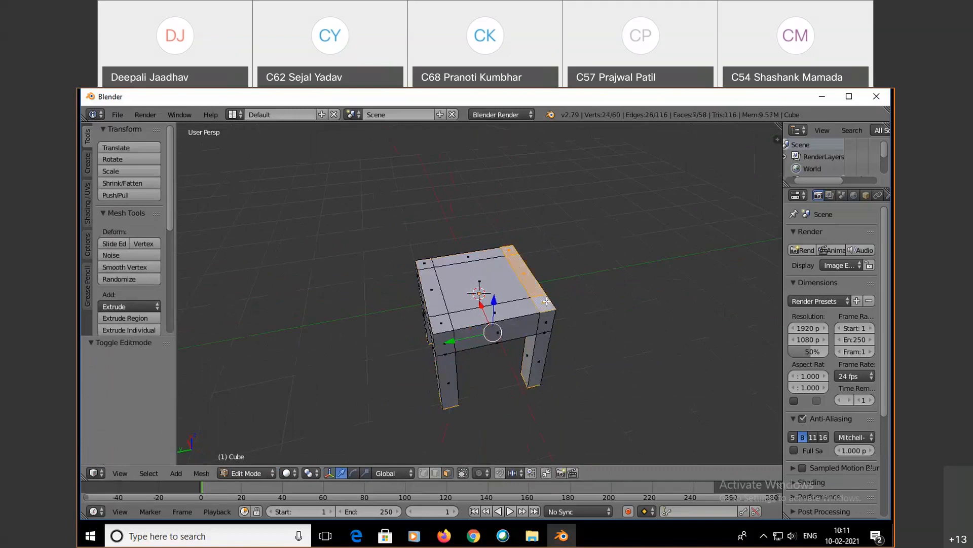
pyautogui.press('e')
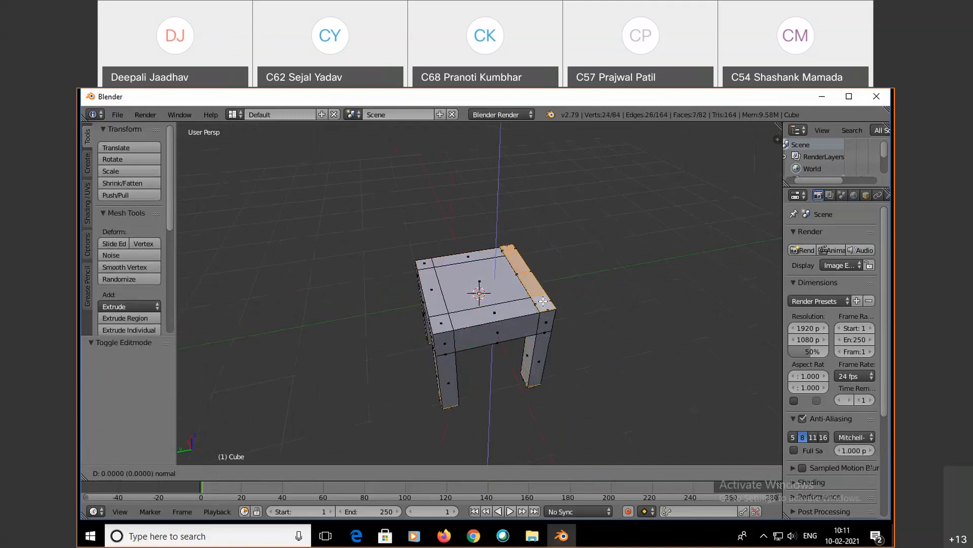
pyautogui.click(542, 301)
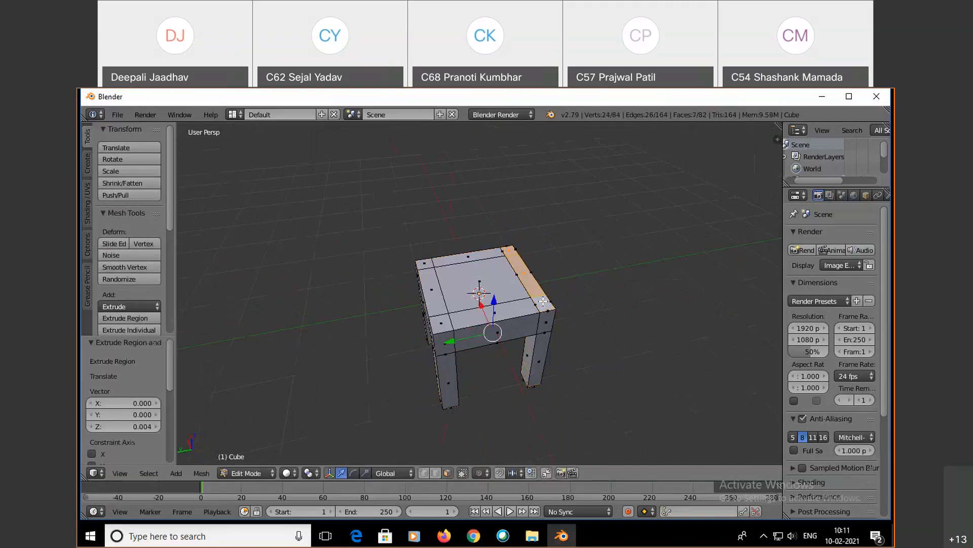
# Extrude only the three top faces along the seat's negative Y edge into a slanted backrest, about 0.91, -0.84, 1.30, and preview it in Object Mode
pyautogui.rightClick(543, 301)
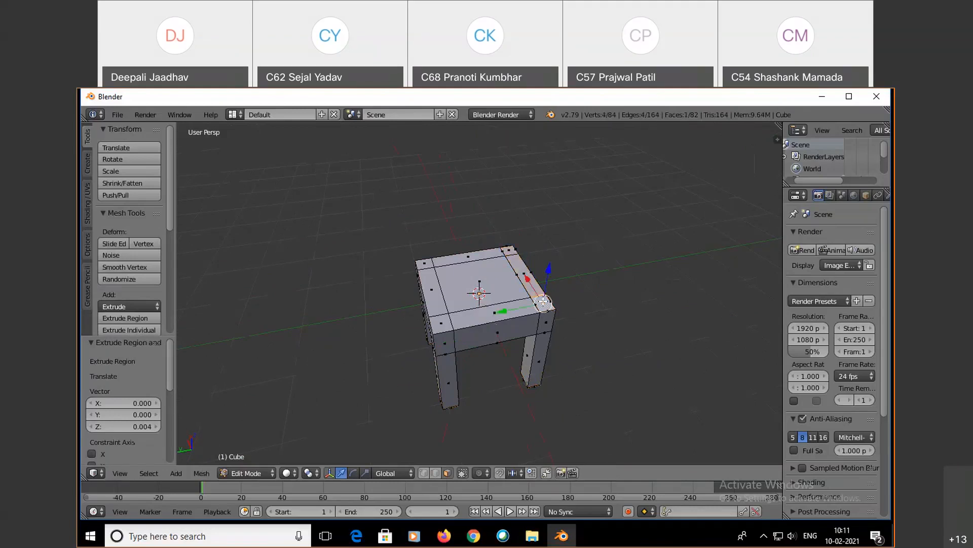
pyautogui.rightClick(509, 251)
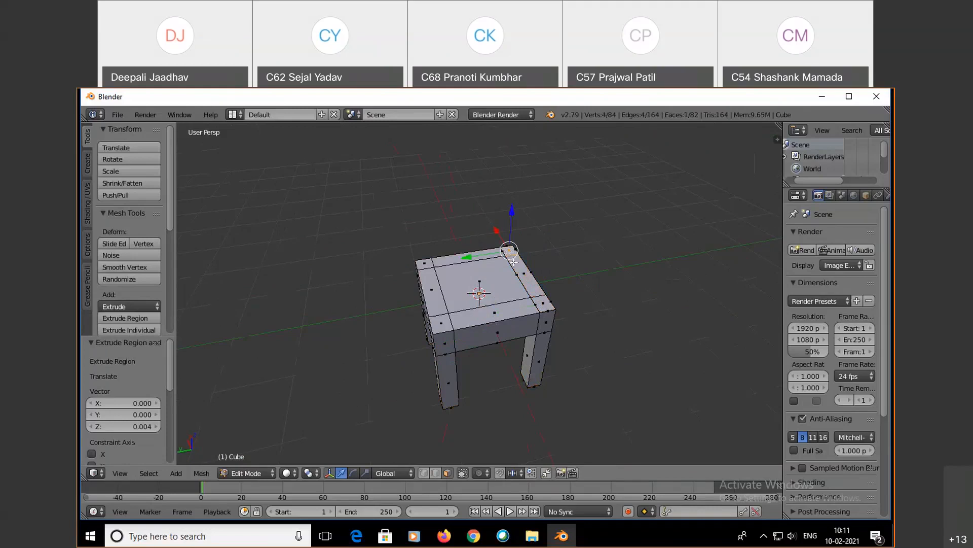
pyautogui.keyDown('ctrl'); pyautogui.rightClick(546, 304); pyautogui.keyUp('ctrl')
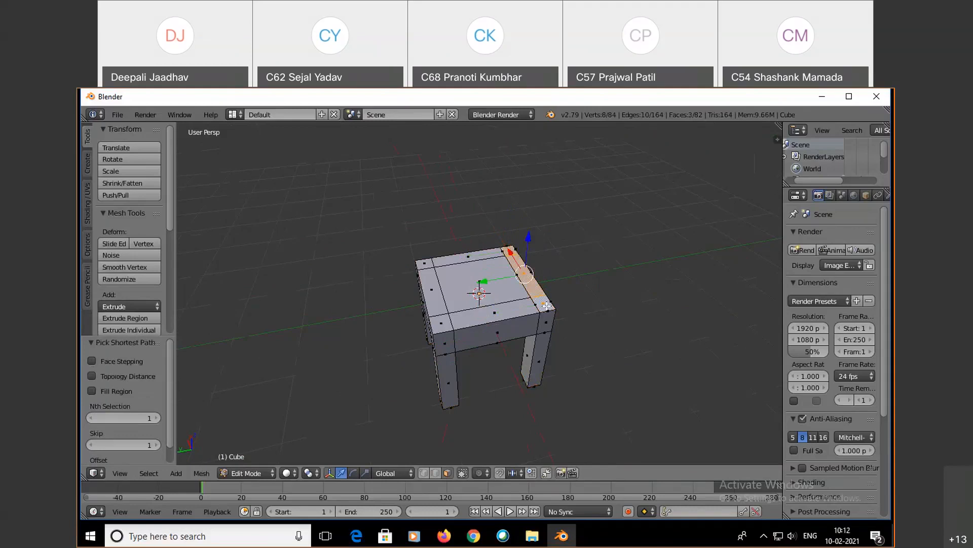
pyautogui.press('e')
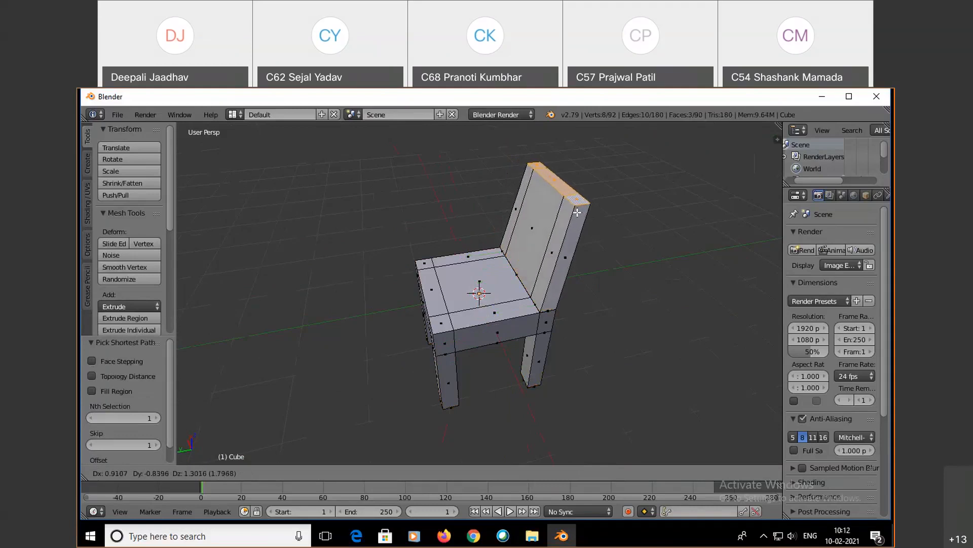
pyautogui.click(577, 212)
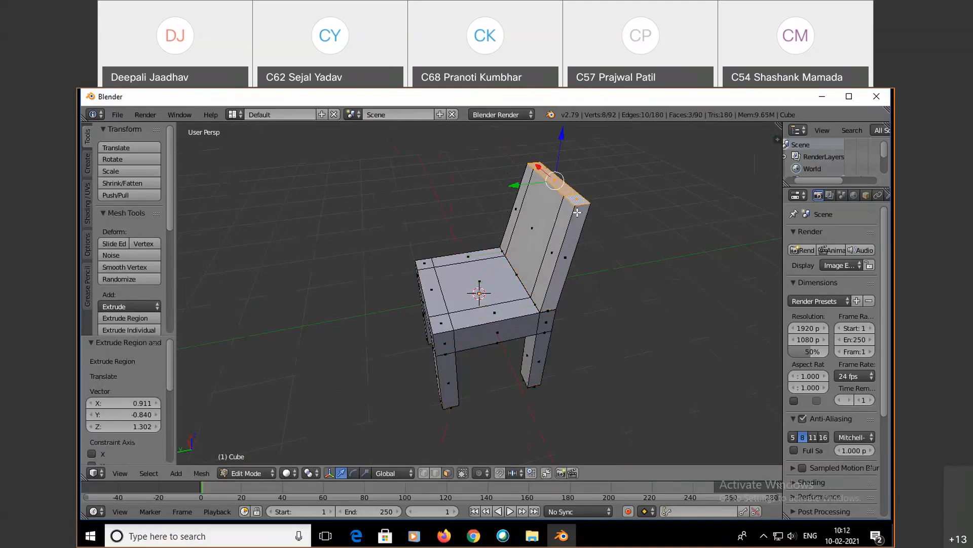
pyautogui.press('Tab')
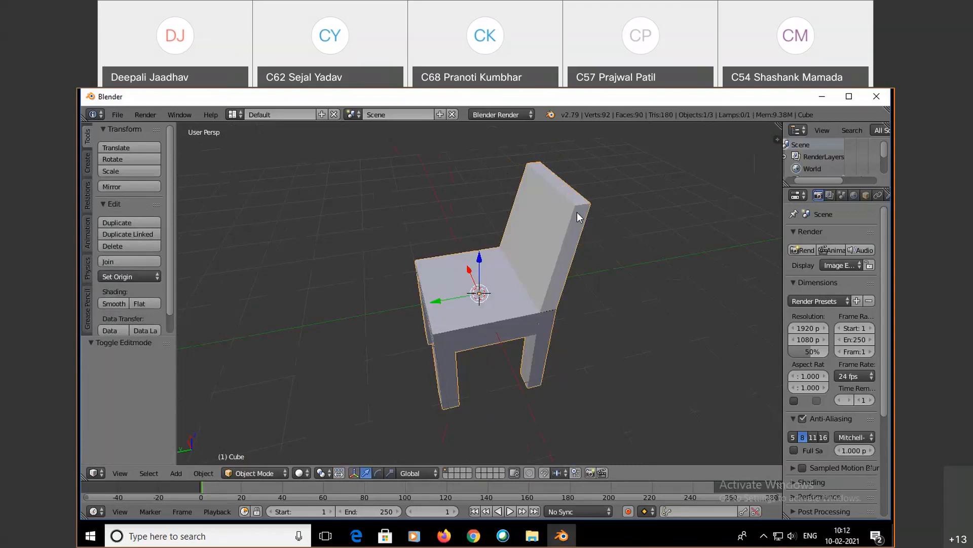
pyautogui.press('Tab')
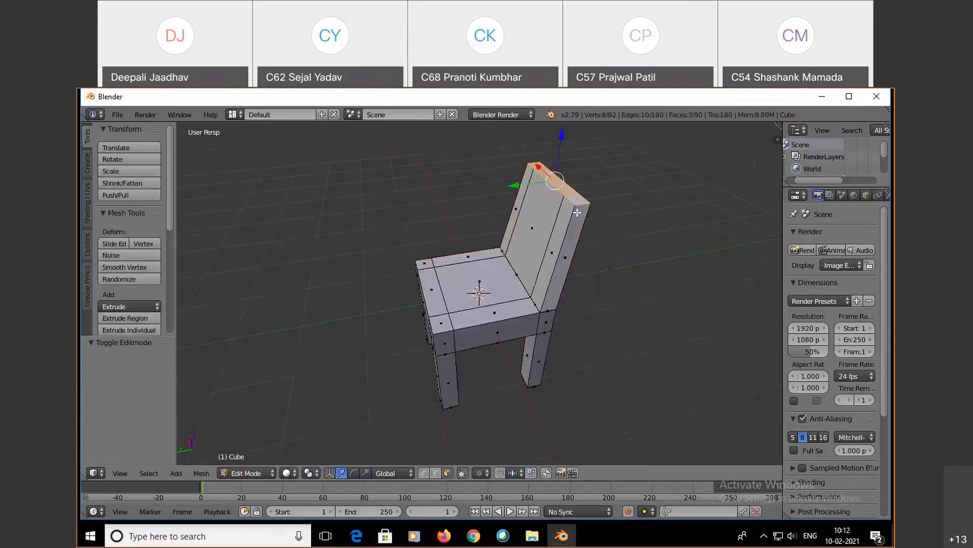
# Extrude the two top face strips along the seat's X edges upward into armrests, offset about 0.39, -0.35, 0.56
pyautogui.rightClick(446, 322)
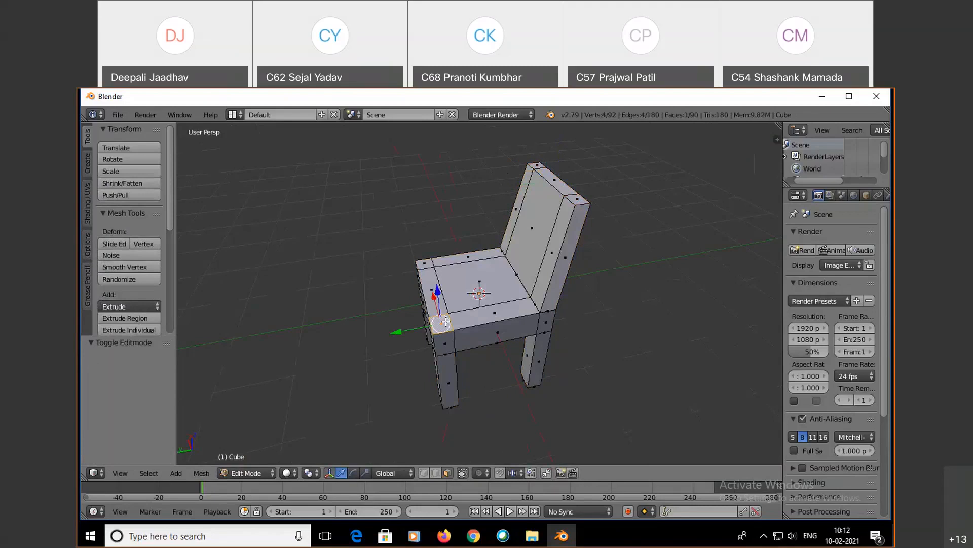
pyautogui.keyDown('ctrl'); pyautogui.rightClick(485, 319); pyautogui.keyUp('ctrl')
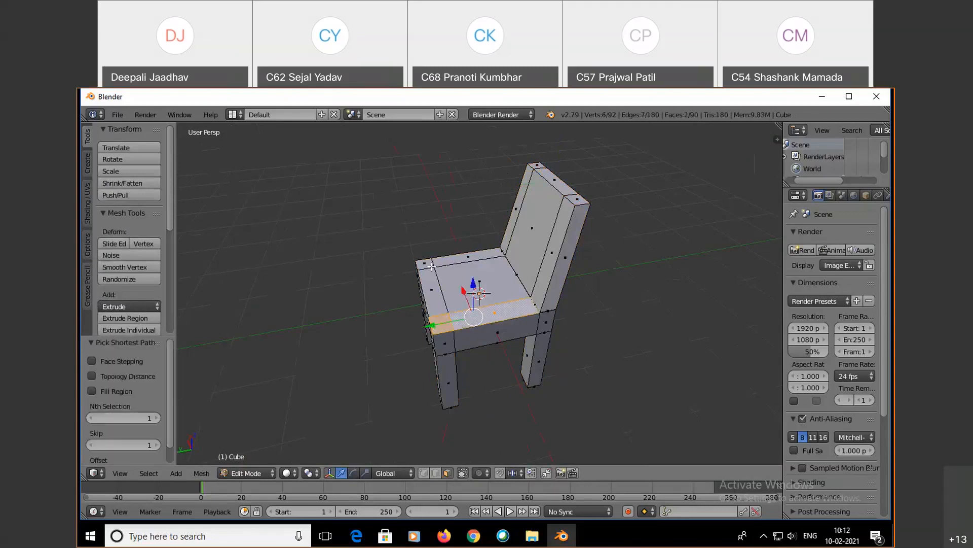
pyautogui.keyDown('ctrl'); pyautogui.rightClick(475, 256); pyautogui.keyUp('ctrl')
pyautogui.rightClick(476, 256)
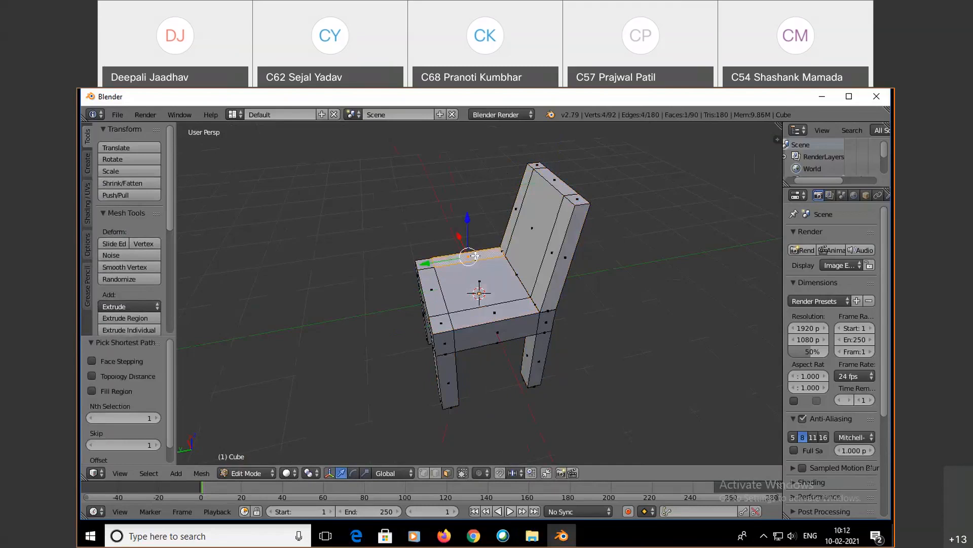
pyautogui.keyDown('shift'); pyautogui.rightClick(455, 321); pyautogui.keyUp('shift')
pyautogui.keyDown('shift'); pyautogui.rightClick(451, 320); pyautogui.keyUp('shift')
pyautogui.keyDown('shift'); pyautogui.rightClick(422, 264); pyautogui.keyUp('shift')
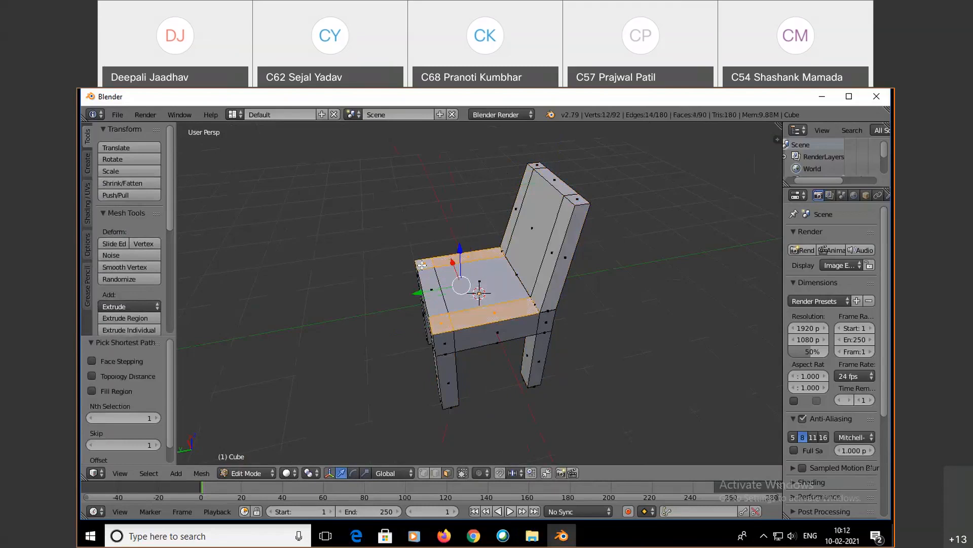
pyautogui.press('e')
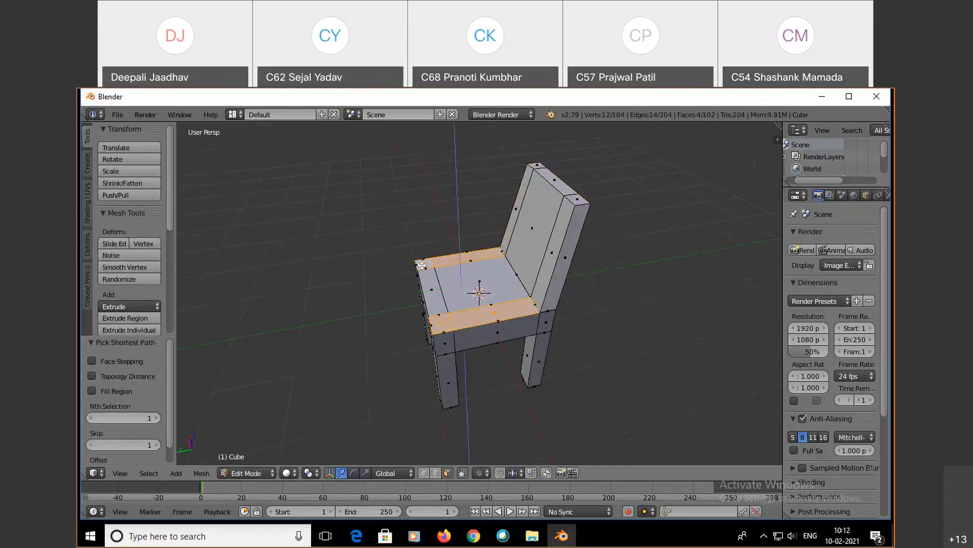
pyautogui.press('z')
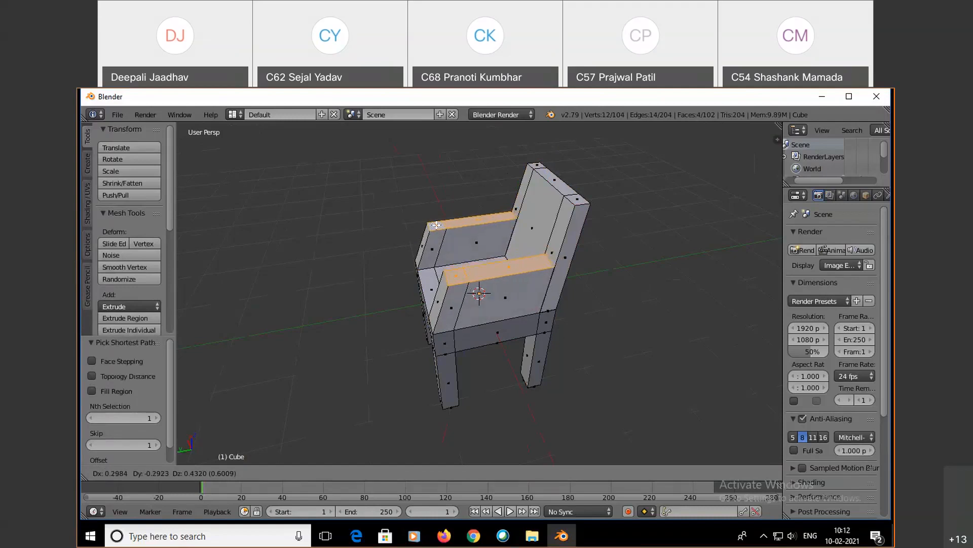
pyautogui.click(435, 224)
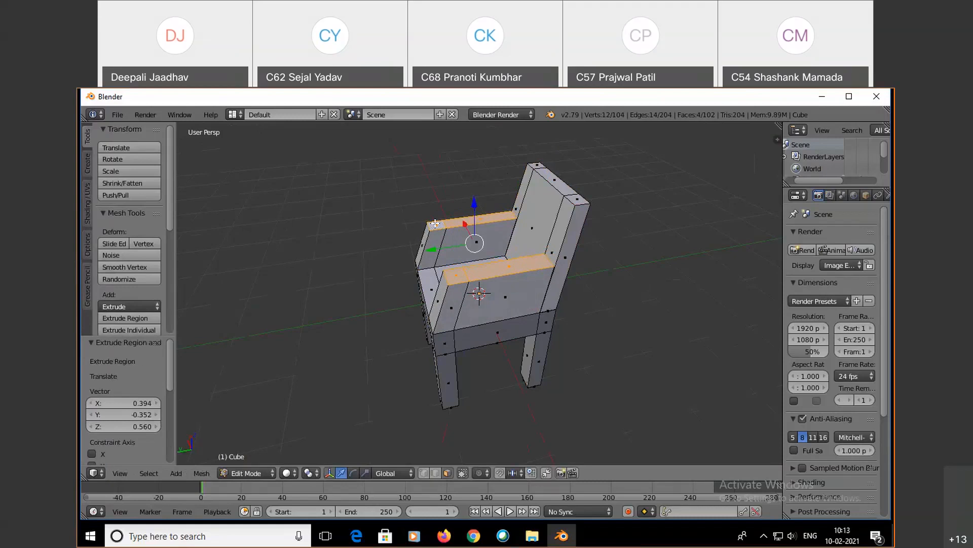
# Try extruding the near armrest's front corner edge outside face select mode, and return to face select with everything deselected
pyautogui.click(436, 474)
pyautogui.rightClick(446, 277)
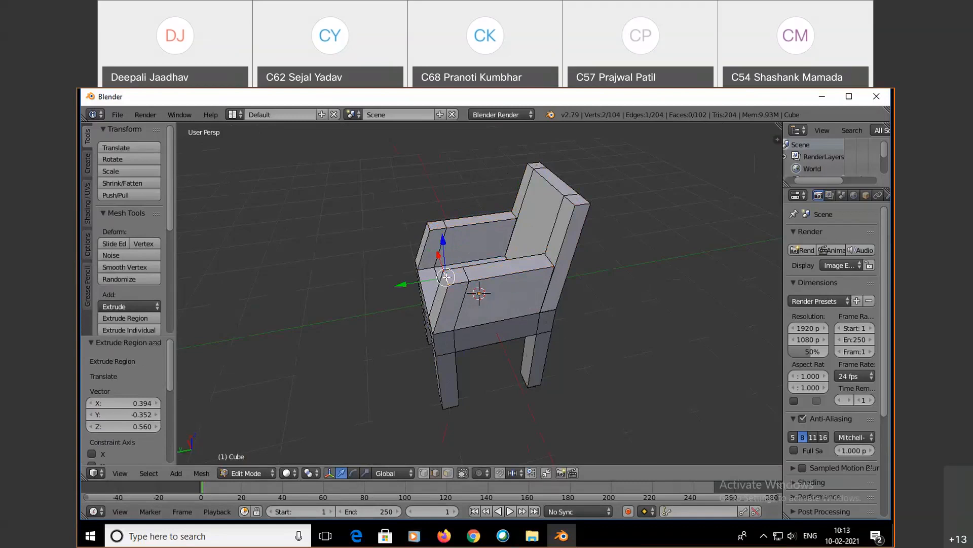
pyautogui.moveTo(446, 277); pyautogui.dragTo(446, 277)
pyautogui.click(448, 474)
pyautogui.press('a')
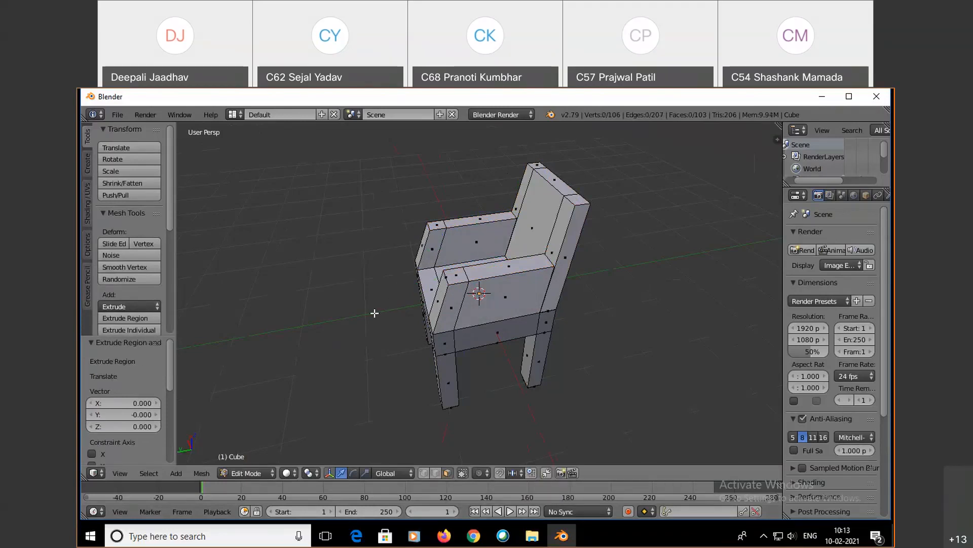
# Return the chair to Object Mode and check it from the camera view and from the user perspective
pyautogui.click(255, 474)
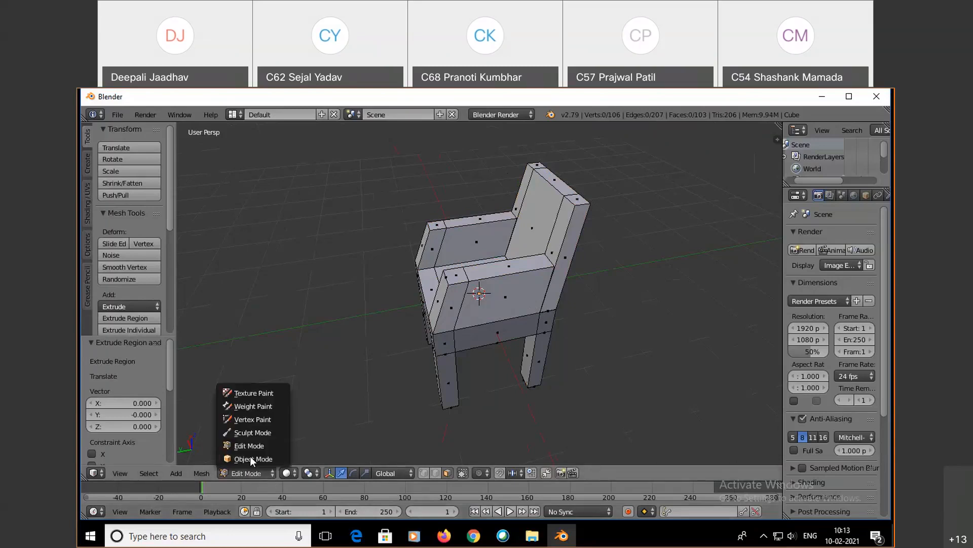
pyautogui.click(248, 458)
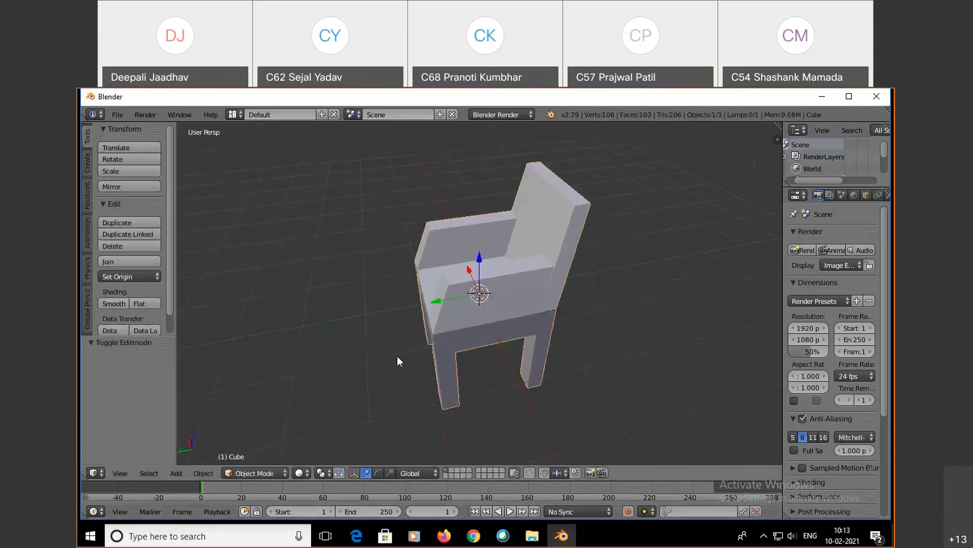
pyautogui.moveTo(361, 367); pyautogui.dragTo(390, 360, button='middle')
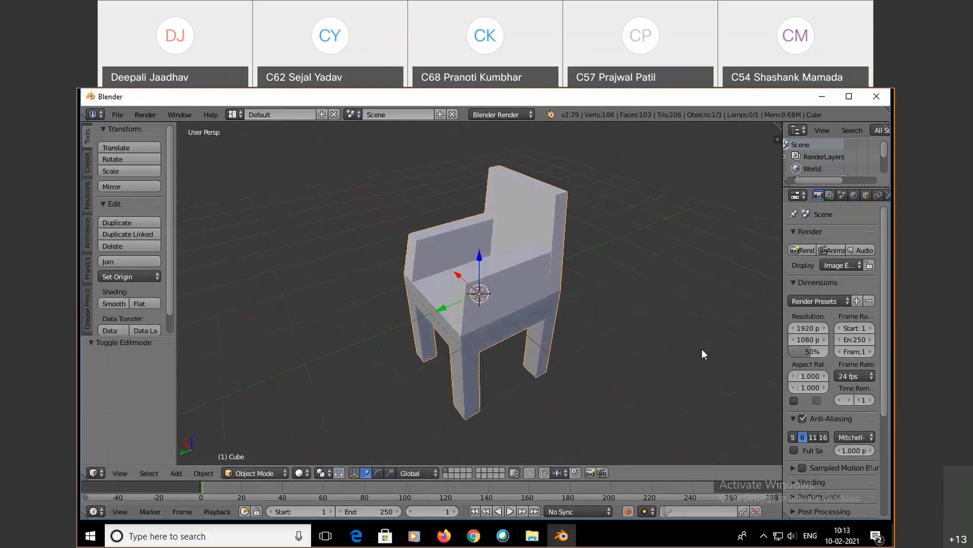
pyautogui.press('KP_0')
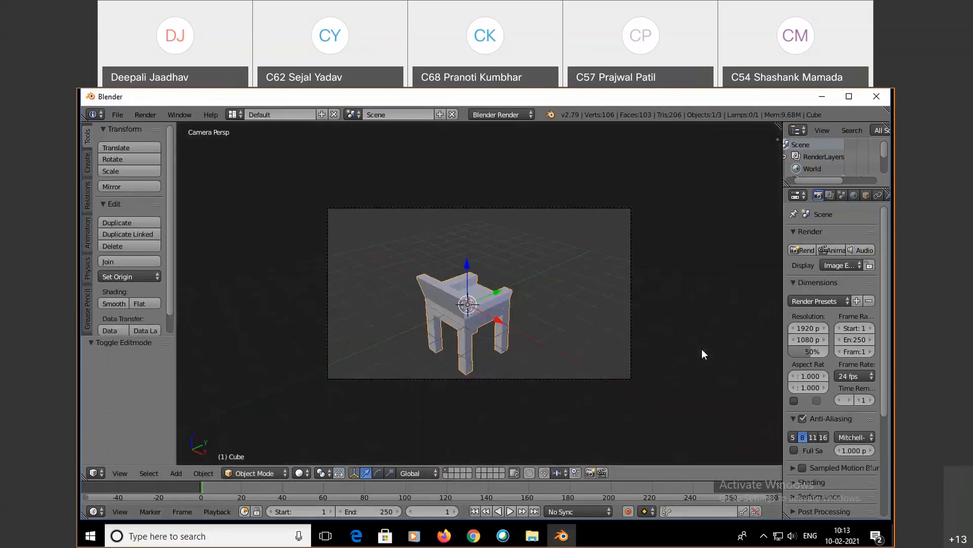
pyautogui.press('KP_0')
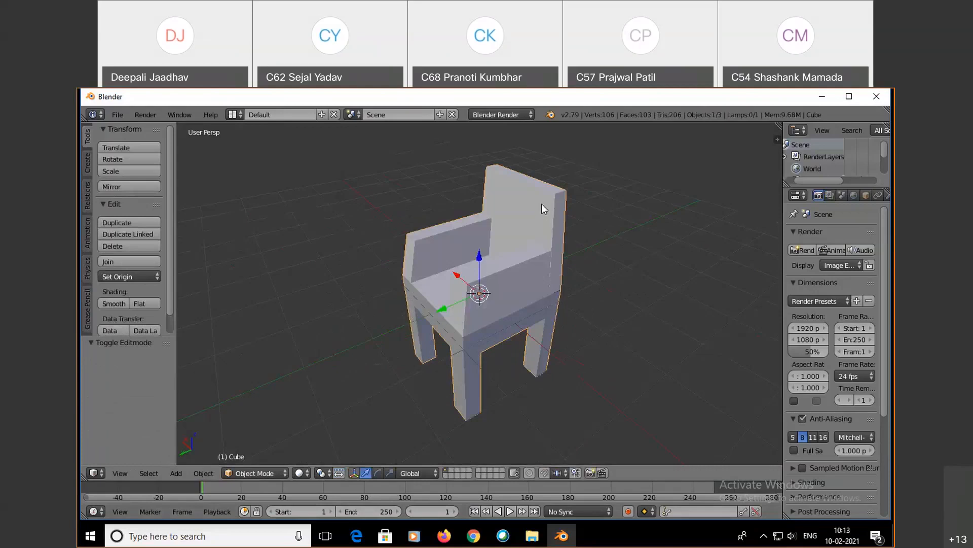
pyautogui.press('Tab')
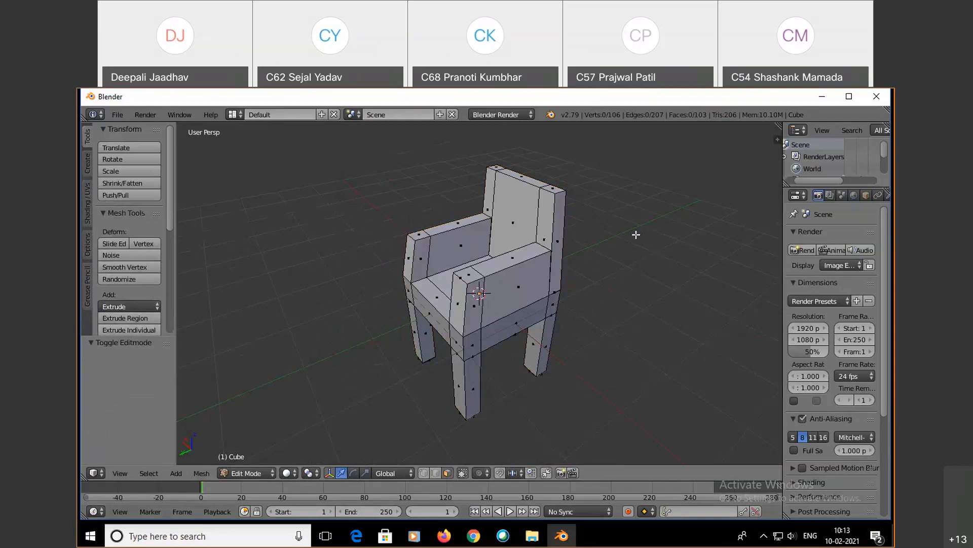
pyautogui.press('Tab')
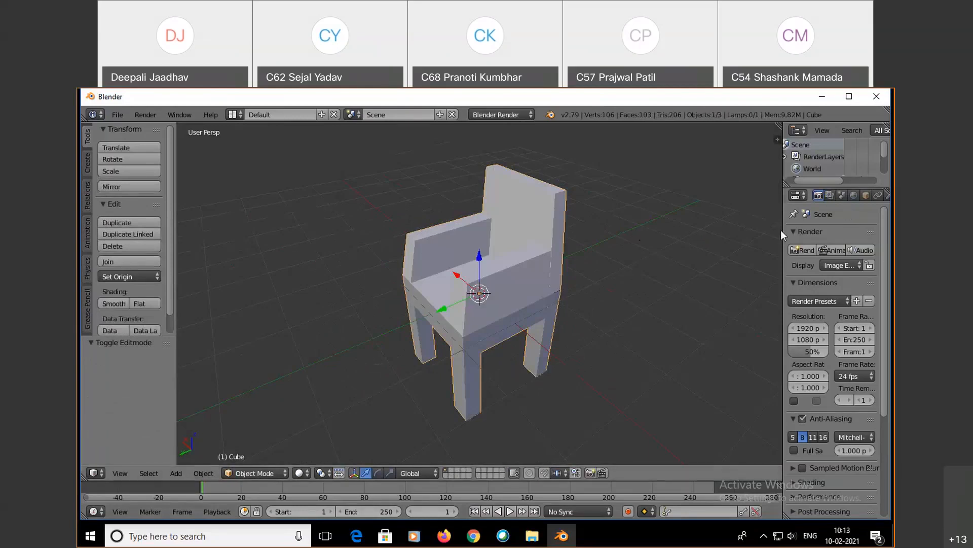
# Widen the properties editor and give the chair's material a yellow diffuse colour, after trying green and blue
pyautogui.moveTo(783, 230); pyautogui.dragTo(723, 231)
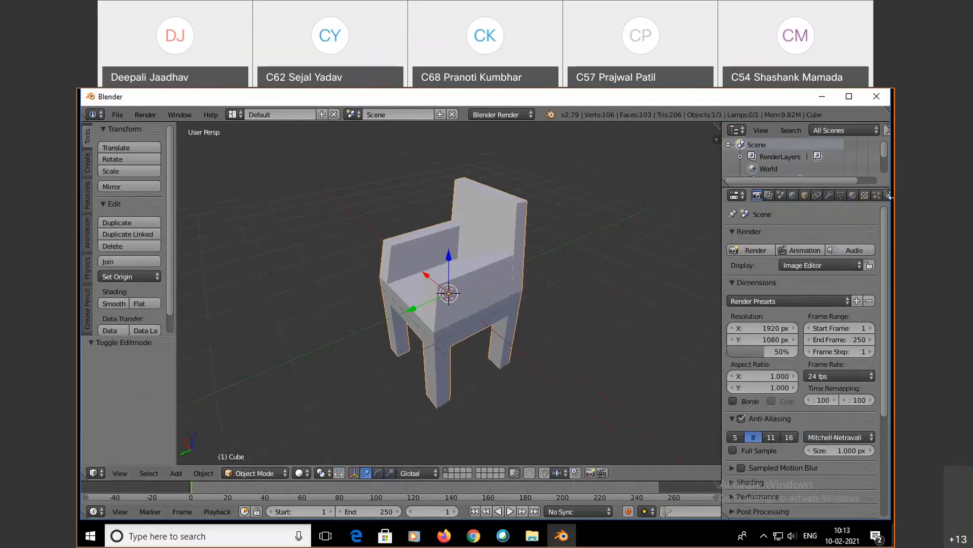
pyautogui.click(853, 196)
pyautogui.click(774, 421)
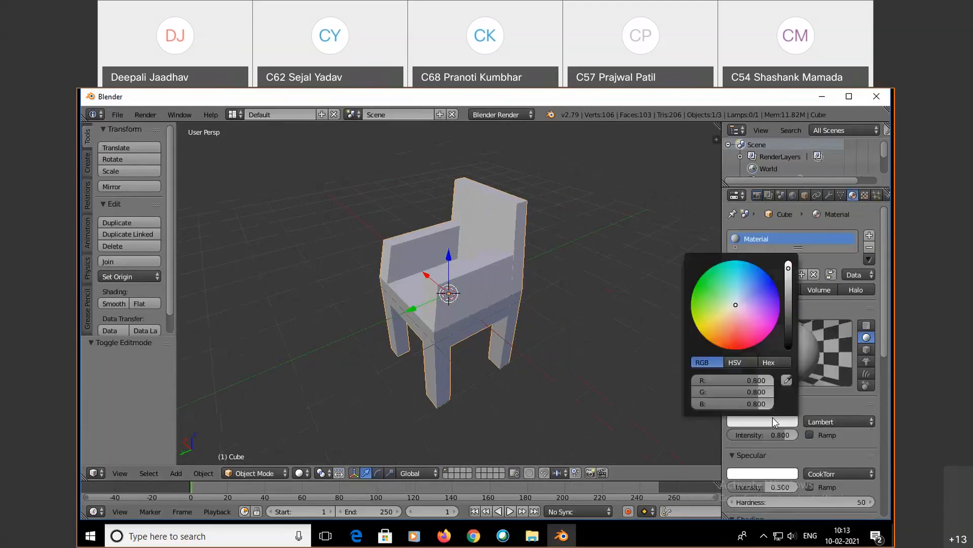
pyautogui.click(711, 297)
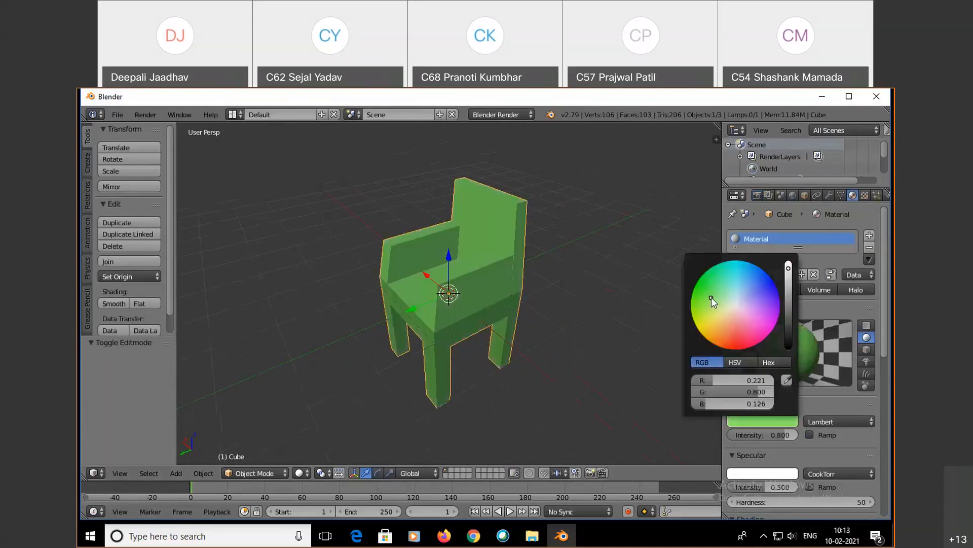
pyautogui.click(766, 294)
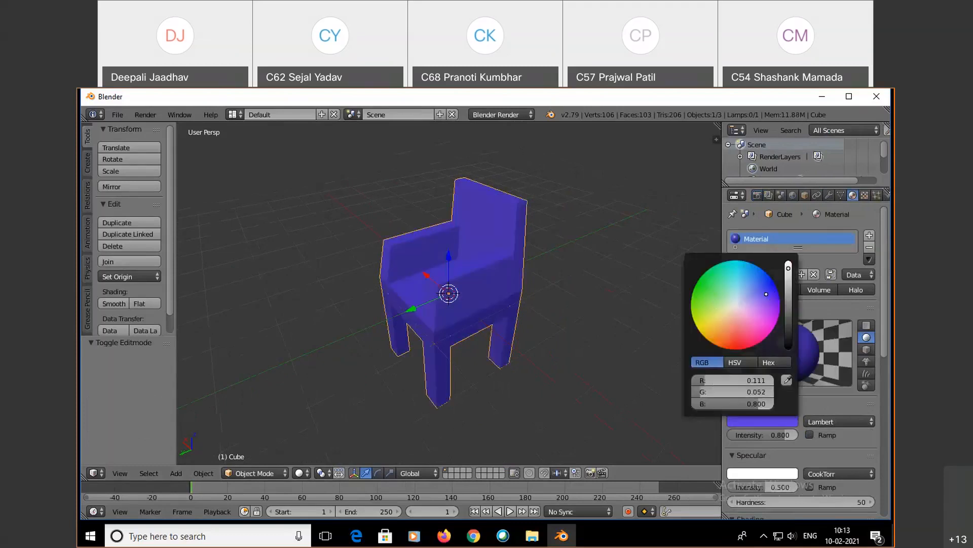
pyautogui.click(722, 334)
pyautogui.click(708, 323)
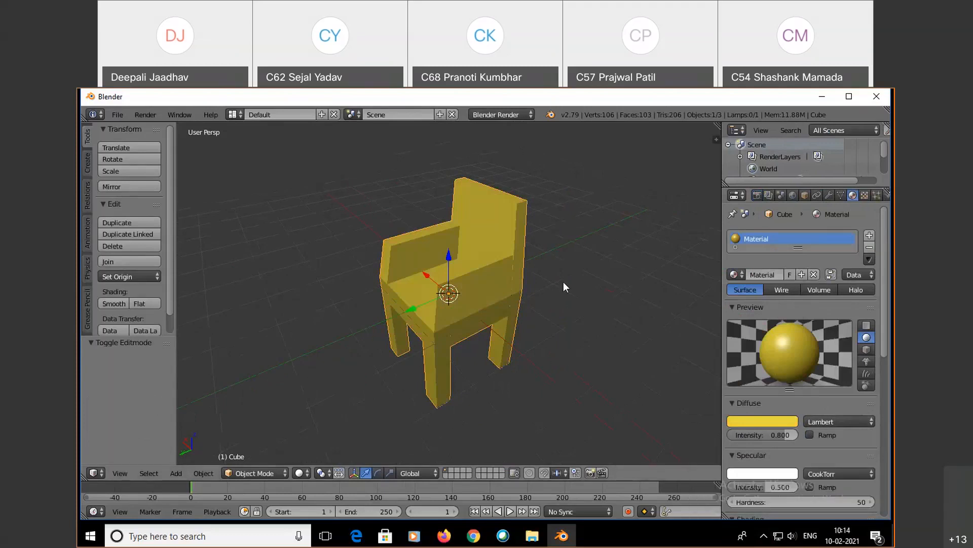
# Compare the yellow chair in the camera view with the user perspective and inspect it from several angles
pyautogui.press('KP_0')
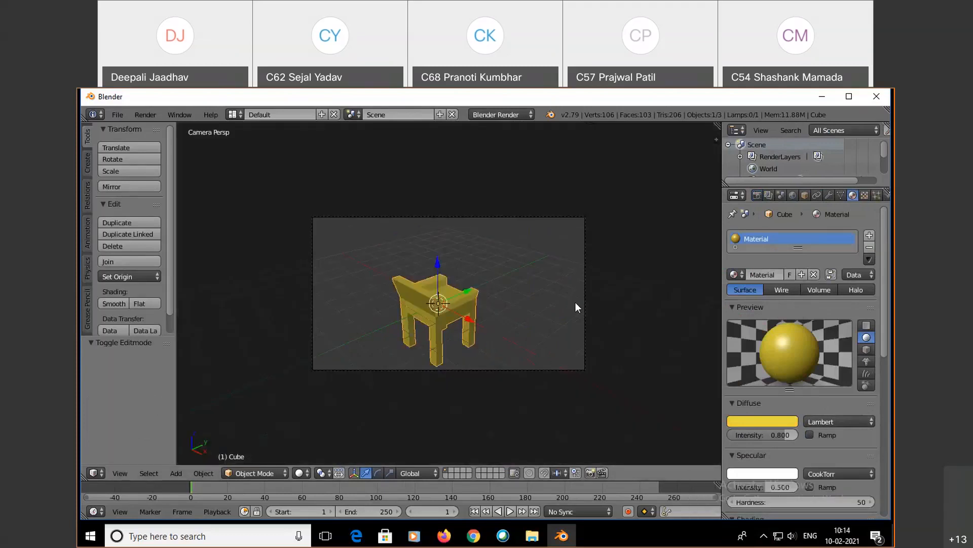
pyautogui.press('KP_0')
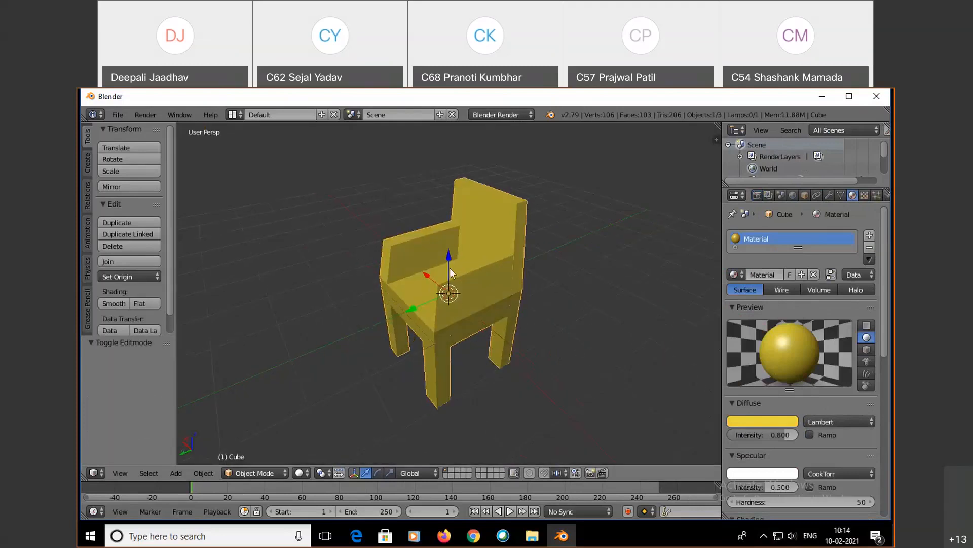
pyautogui.press('KP_0')
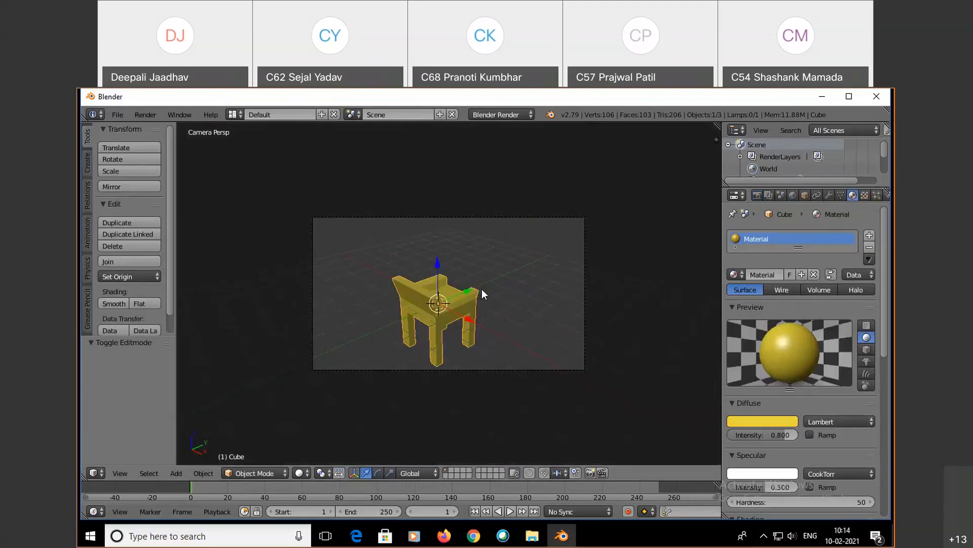
pyautogui.press('KP_0')
pyautogui.moveTo(473, 294); pyautogui.dragTo(507, 341, button='middle')
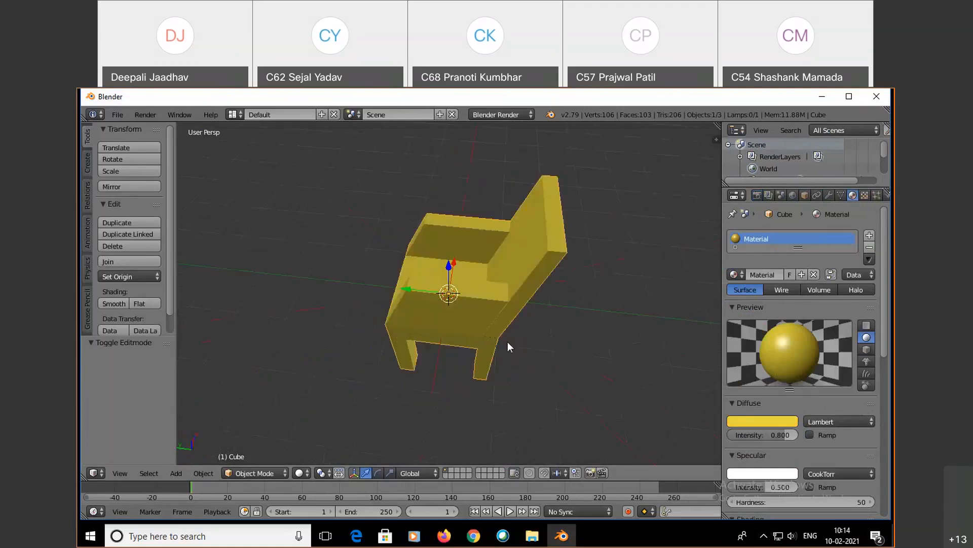
pyautogui.scroll(-3, 506, 339)
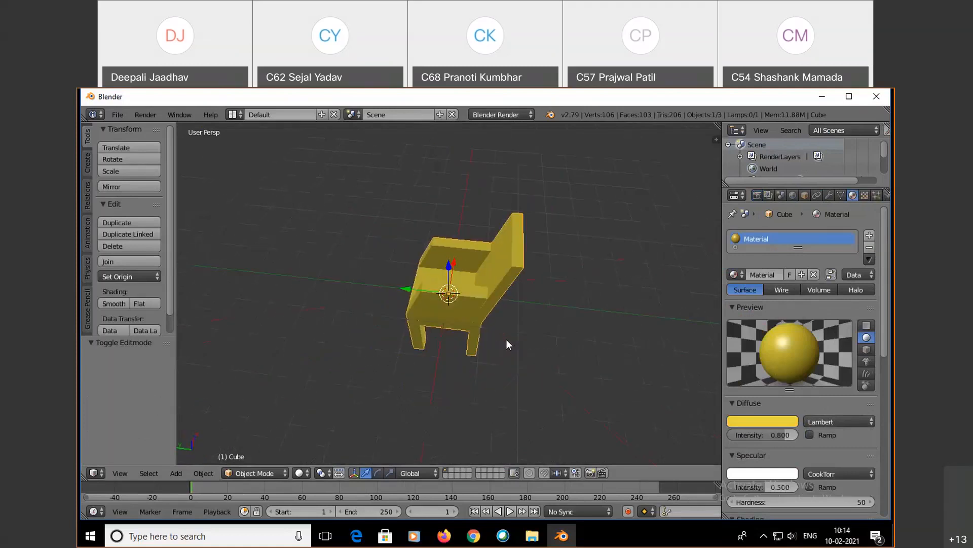
pyautogui.moveTo(516, 372)
pyautogui.mouseDown(button='middle')
pyautogui.moveTo(531, 311)
pyautogui.moveTo(597, 332)
pyautogui.moveTo(535, 373)
pyautogui.mouseUp(button='middle')
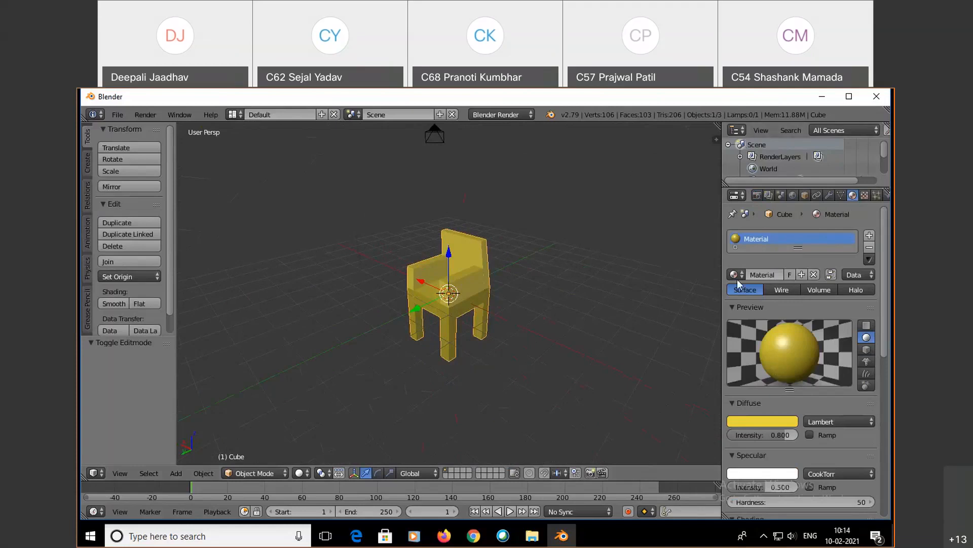
# Render the active scene as a still image and return to the 3D view
pyautogui.click(757, 195)
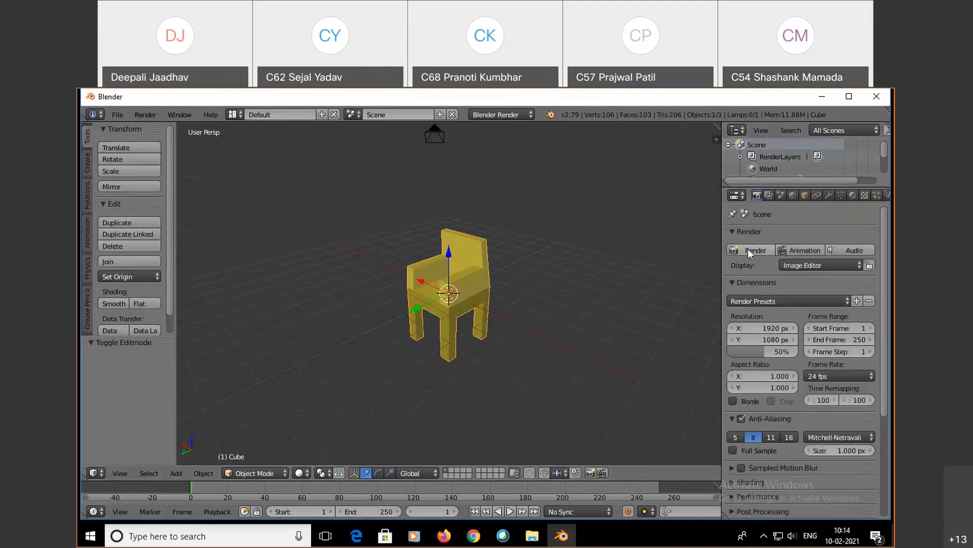
pyautogui.click(748, 250)
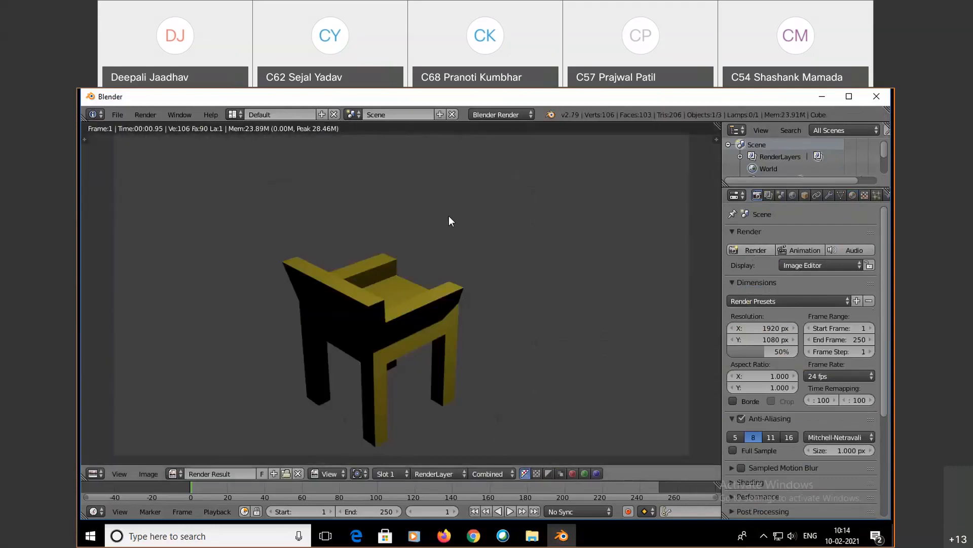
pyautogui.click(756, 250)
pyautogui.press('Escape')
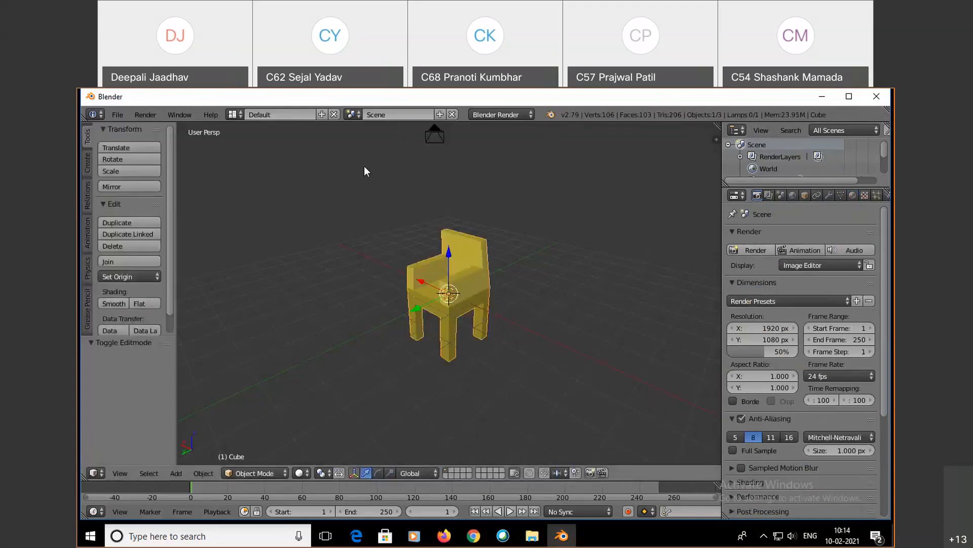
# Move the lamp by about -6.226, -4.603, -2.059 and render the scene to check the lighting
pyautogui.scroll(-1, 345, 175)
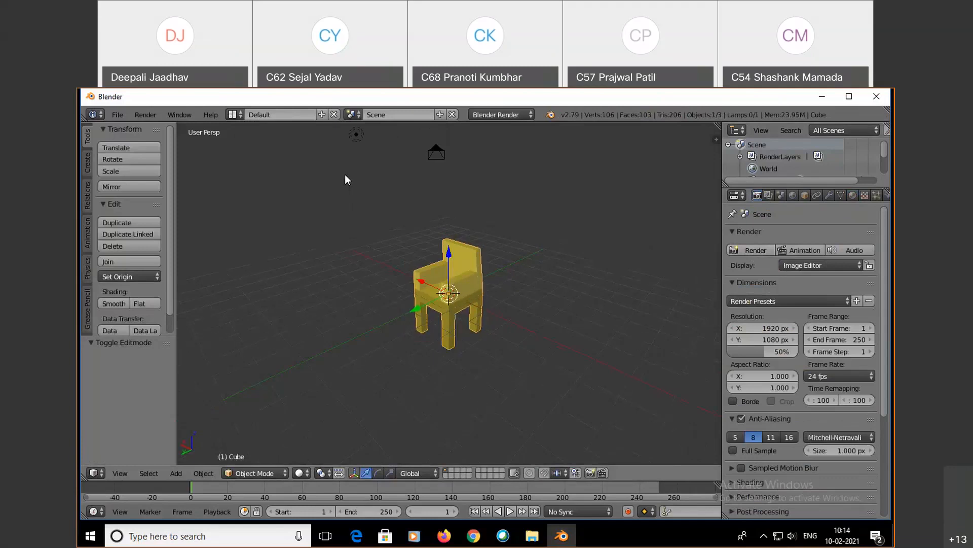
pyautogui.rightClick(356, 134)
pyautogui.press('g')
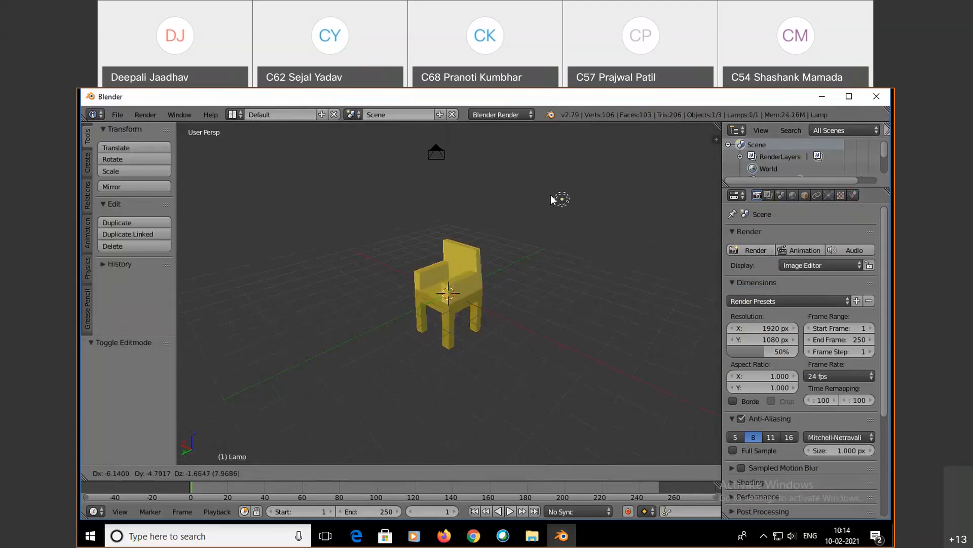
pyautogui.click(551, 194)
pyautogui.click(752, 250)
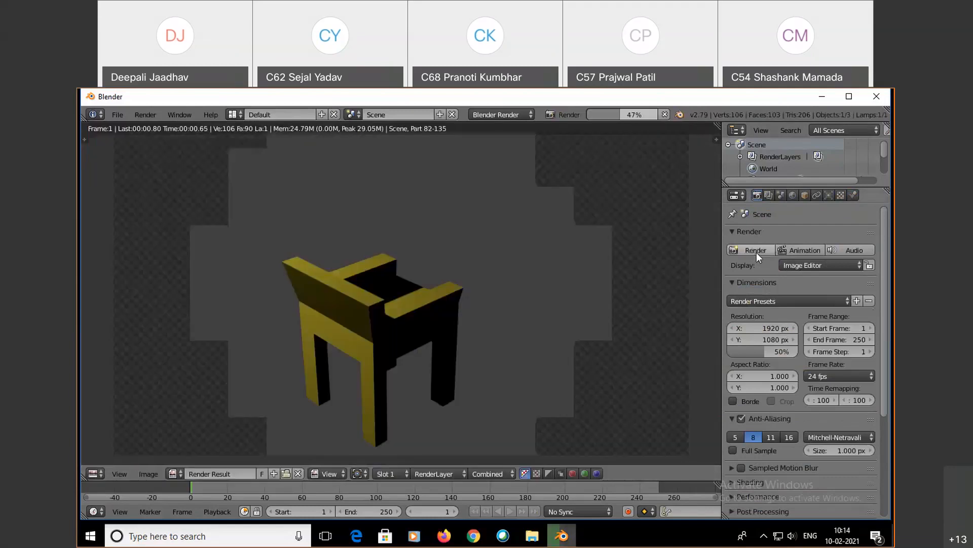
pyautogui.press('Escape')
# Move the lamp by about 4.708, 5.482, -1.186 and render the scene again
pyautogui.press('g')
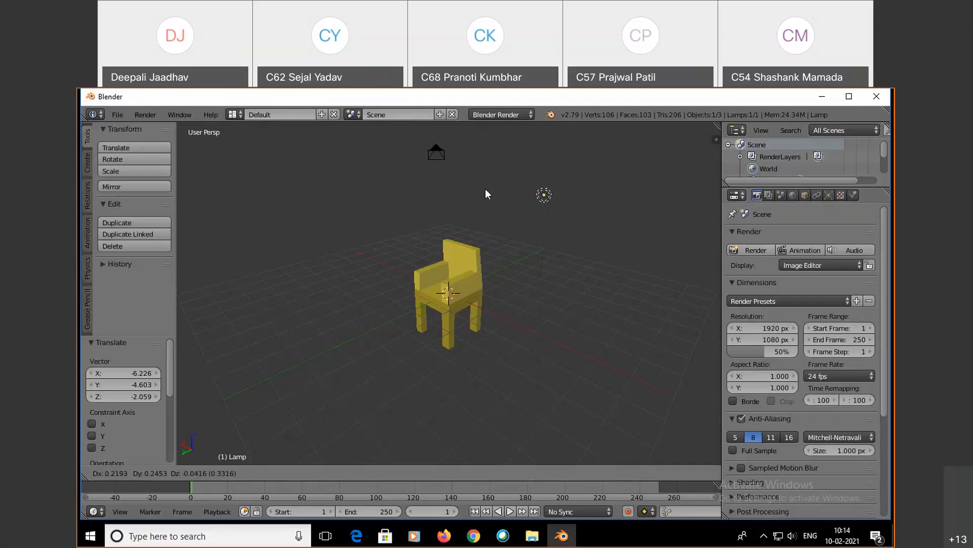
pyautogui.click(369, 226)
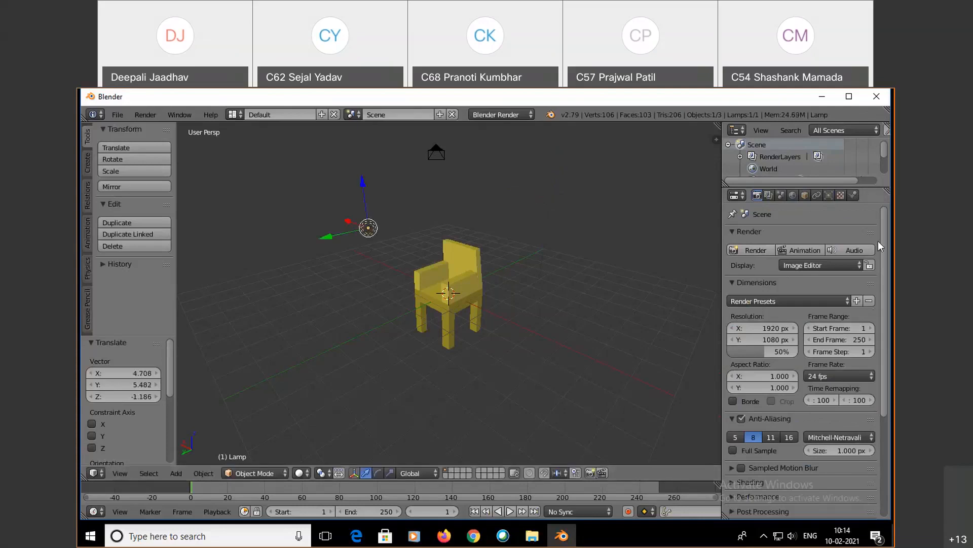
pyautogui.click(764, 249)
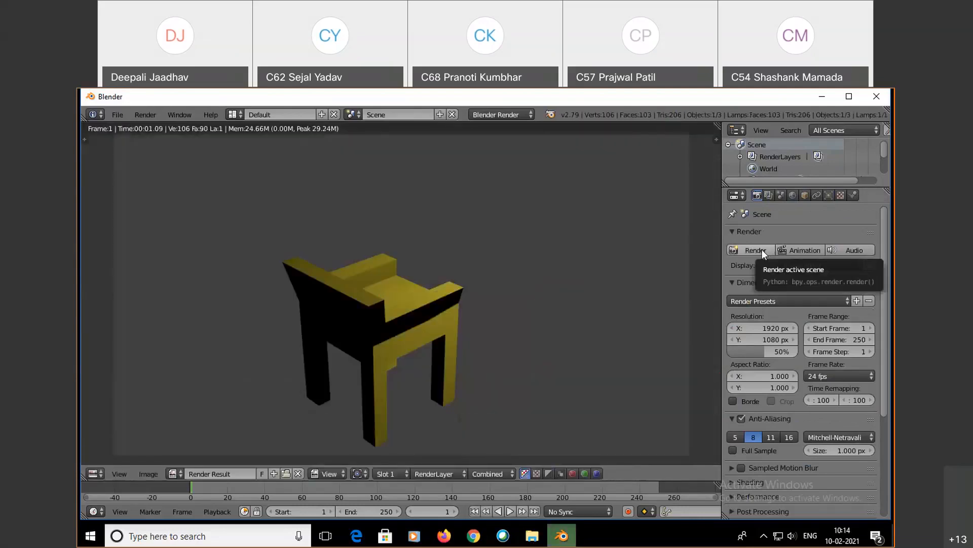
pyautogui.click(761, 248)
pyautogui.press('Escape')
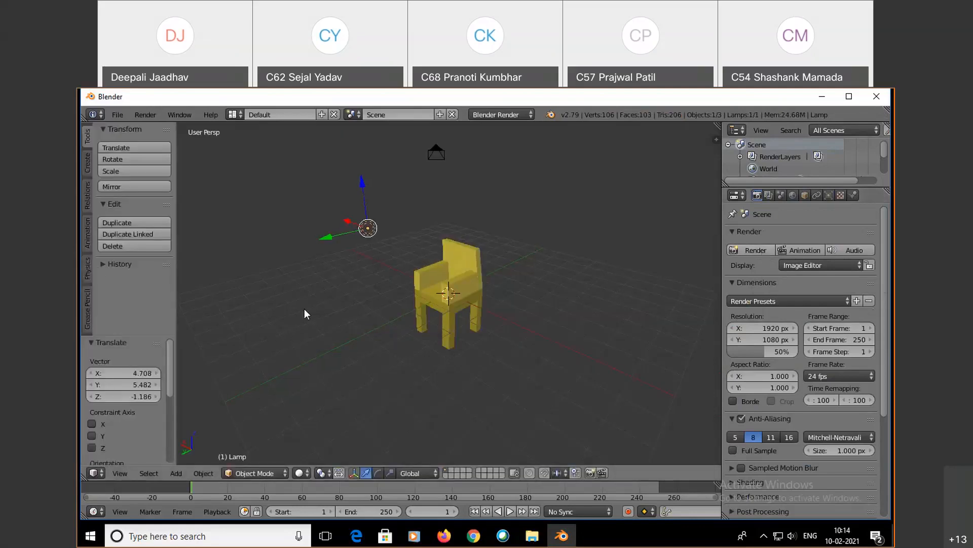
# From a rotated viewpoint, shift the lamp slightly beside the chair and render the scene once more
pyautogui.moveTo(304, 308); pyautogui.dragTo(381, 314, button='middle')
pyautogui.press('g')
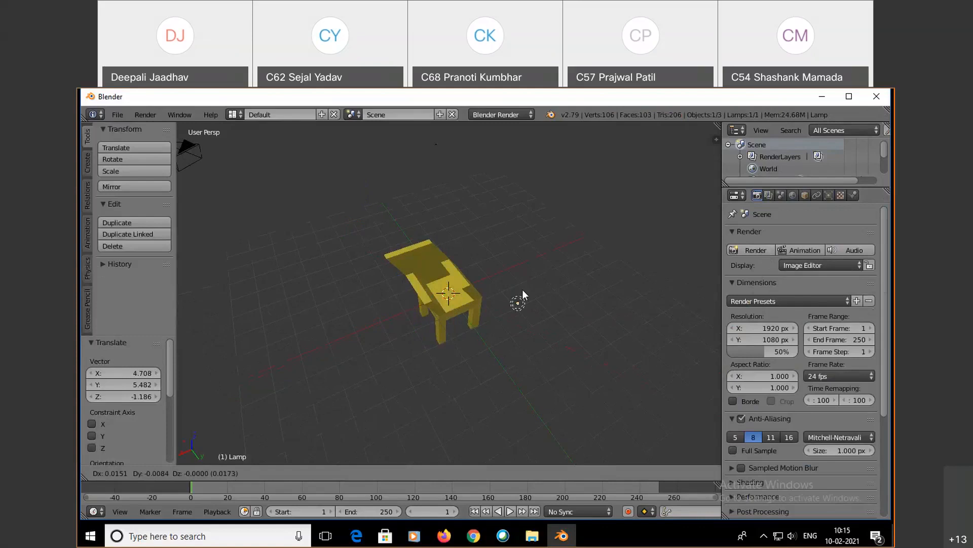
pyautogui.click(527, 269)
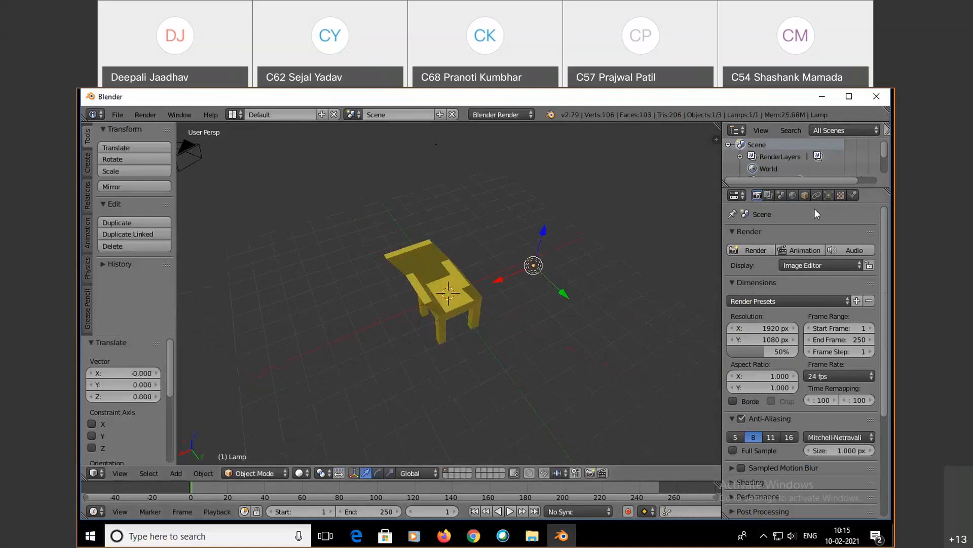
pyautogui.click(758, 248)
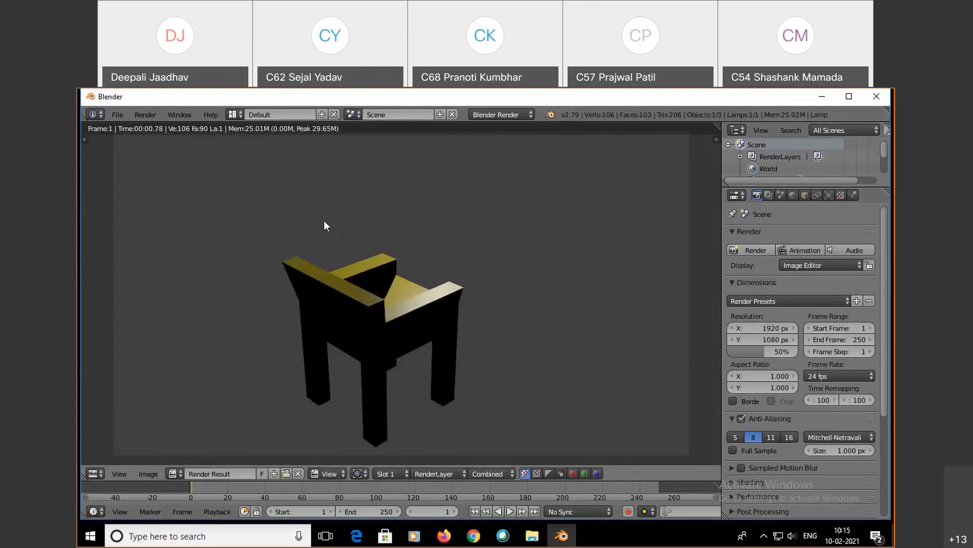
pyautogui.press('Escape')
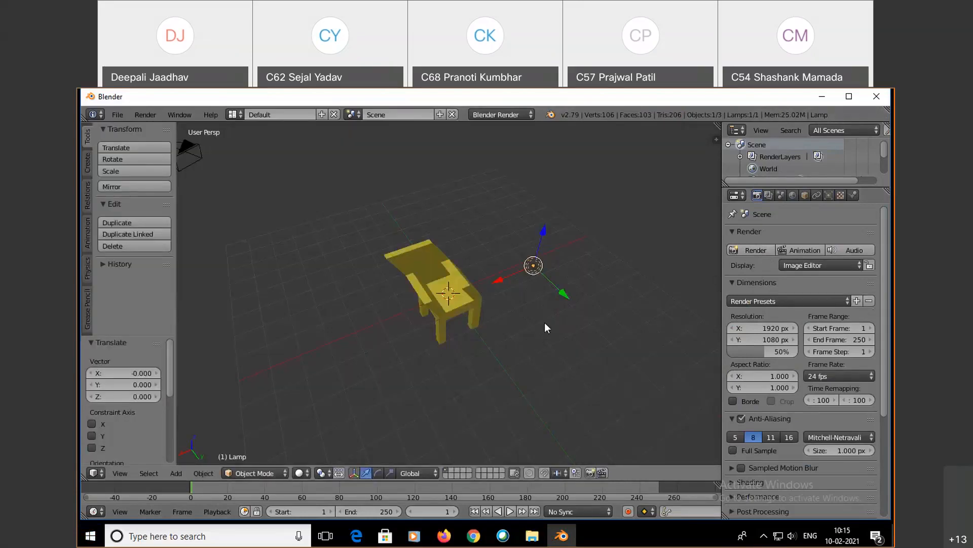
# Select the chair instead of the lamp
pyautogui.moveTo(536, 324); pyautogui.dragTo(397, 336, button='middle')
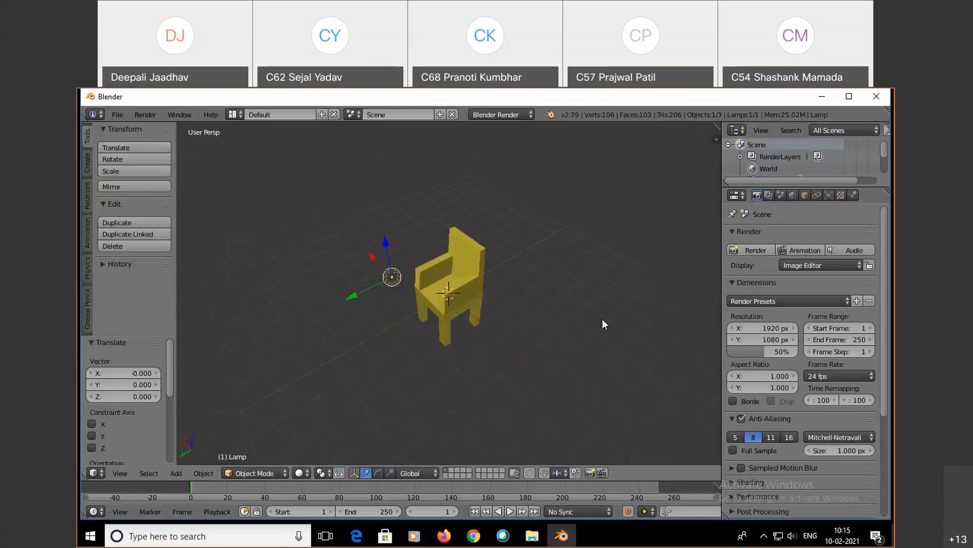
pyautogui.rightClick(458, 292)
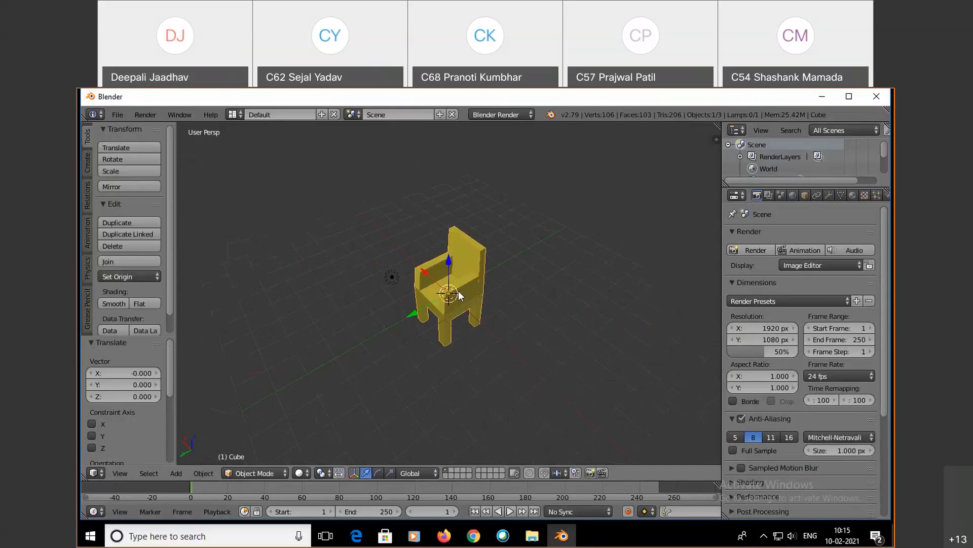